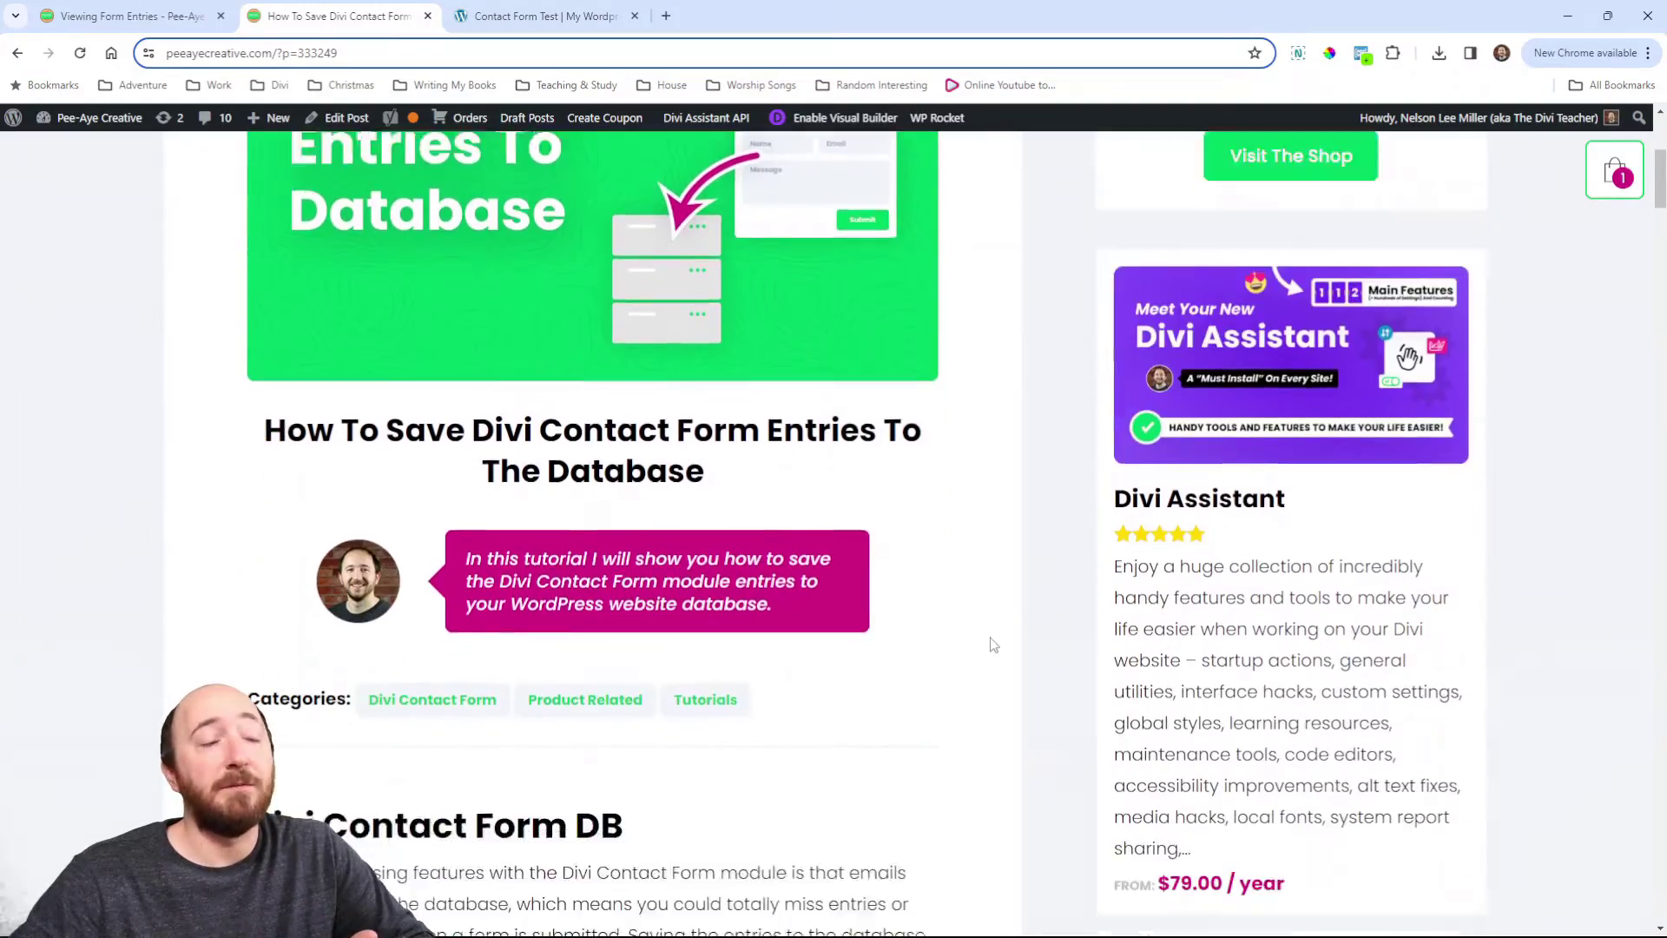
Scroll the tutorial down to section 2, 'Enable Setting To Save Entries To Database In The Divi Contact Form Module'
{"action": "scroll", "coordinate": [993, 643], "scroll_direction": "down", "scroll_amount": 8}
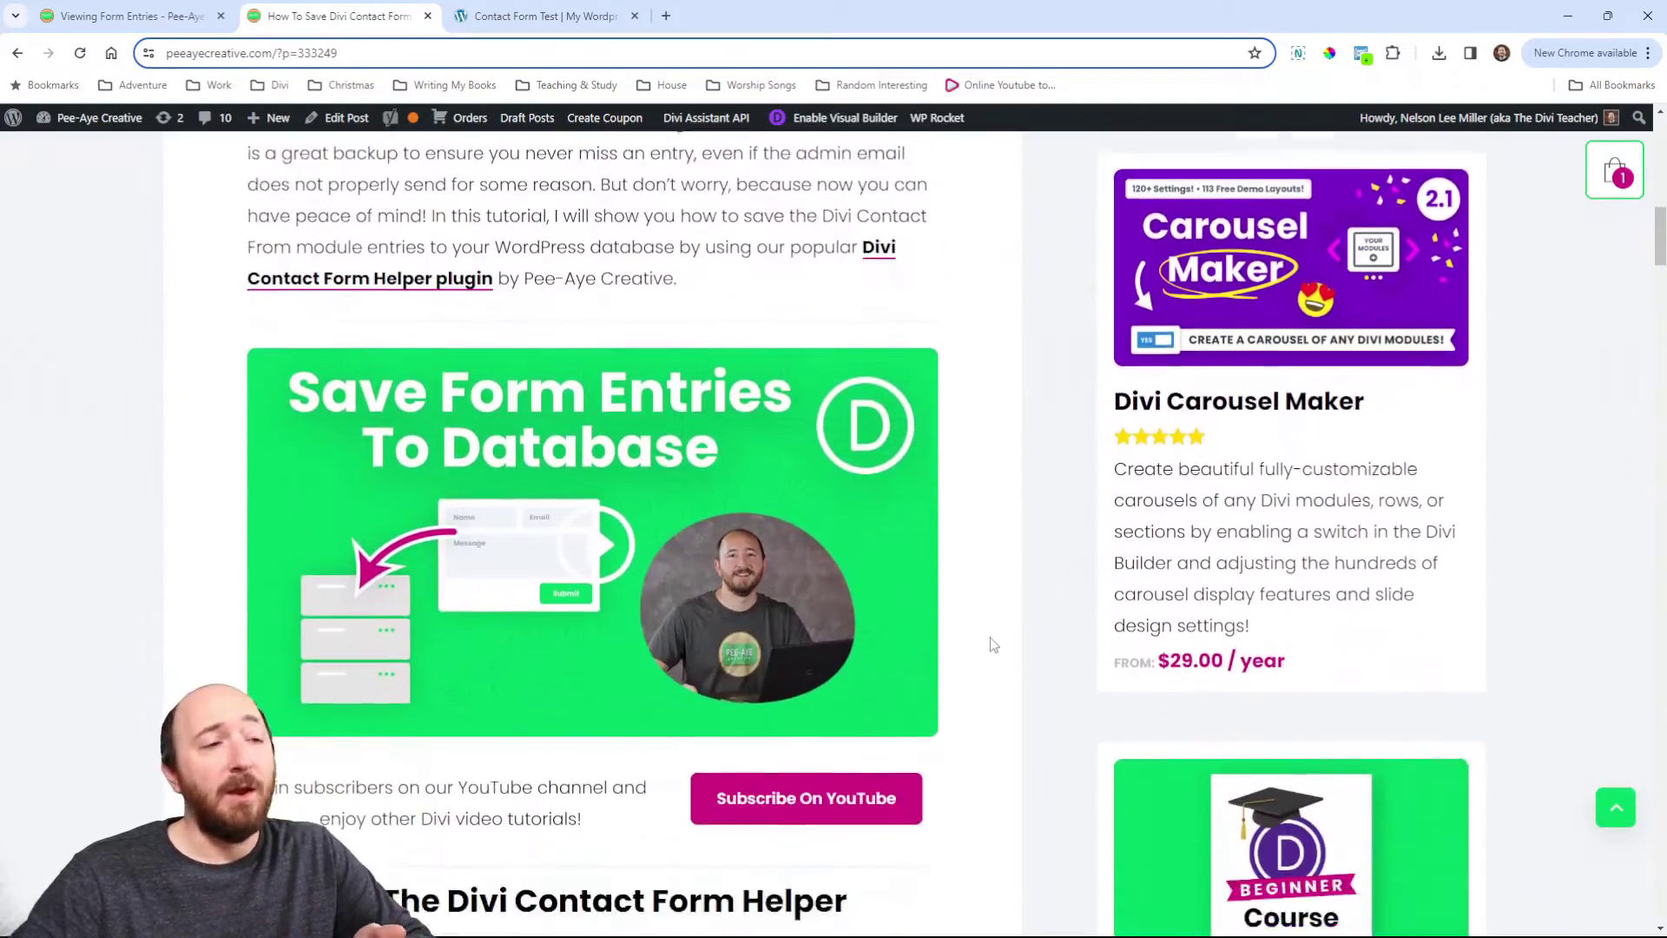
{"action": "scroll", "coordinate": [992, 643], "scroll_direction": "down", "scroll_amount": 6}
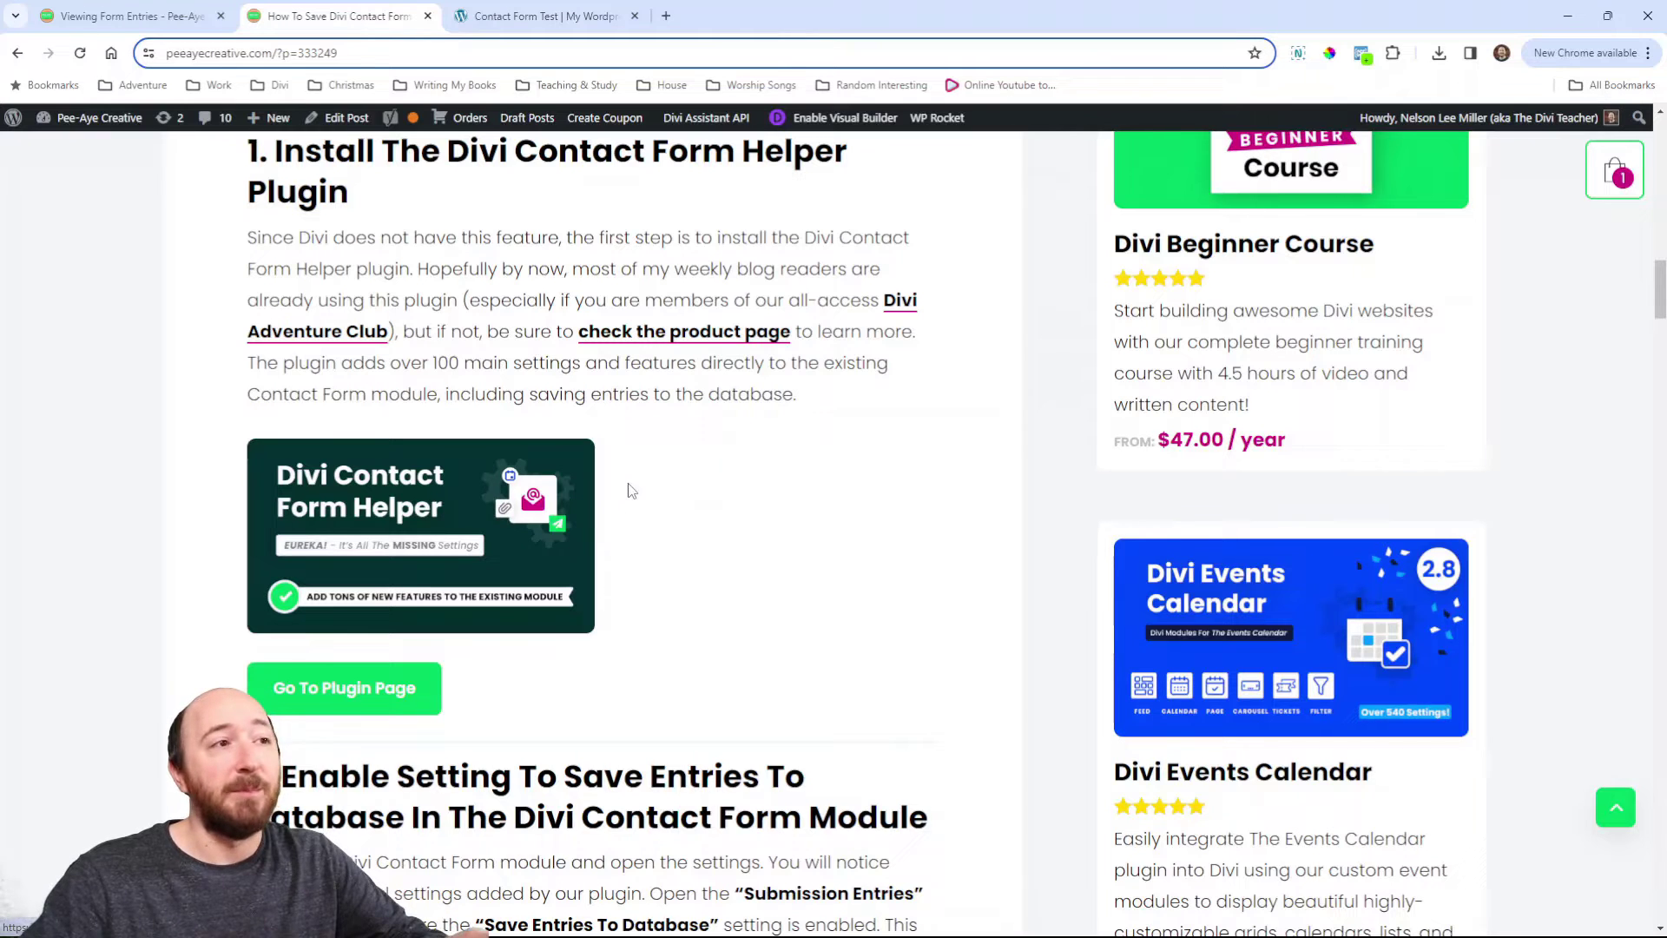
{"action": "scroll", "coordinate": [688, 597], "scroll_direction": "down", "scroll_amount": 2}
{"action": "scroll", "coordinate": [688, 596], "scroll_direction": "down", "scroll_amount": 5}
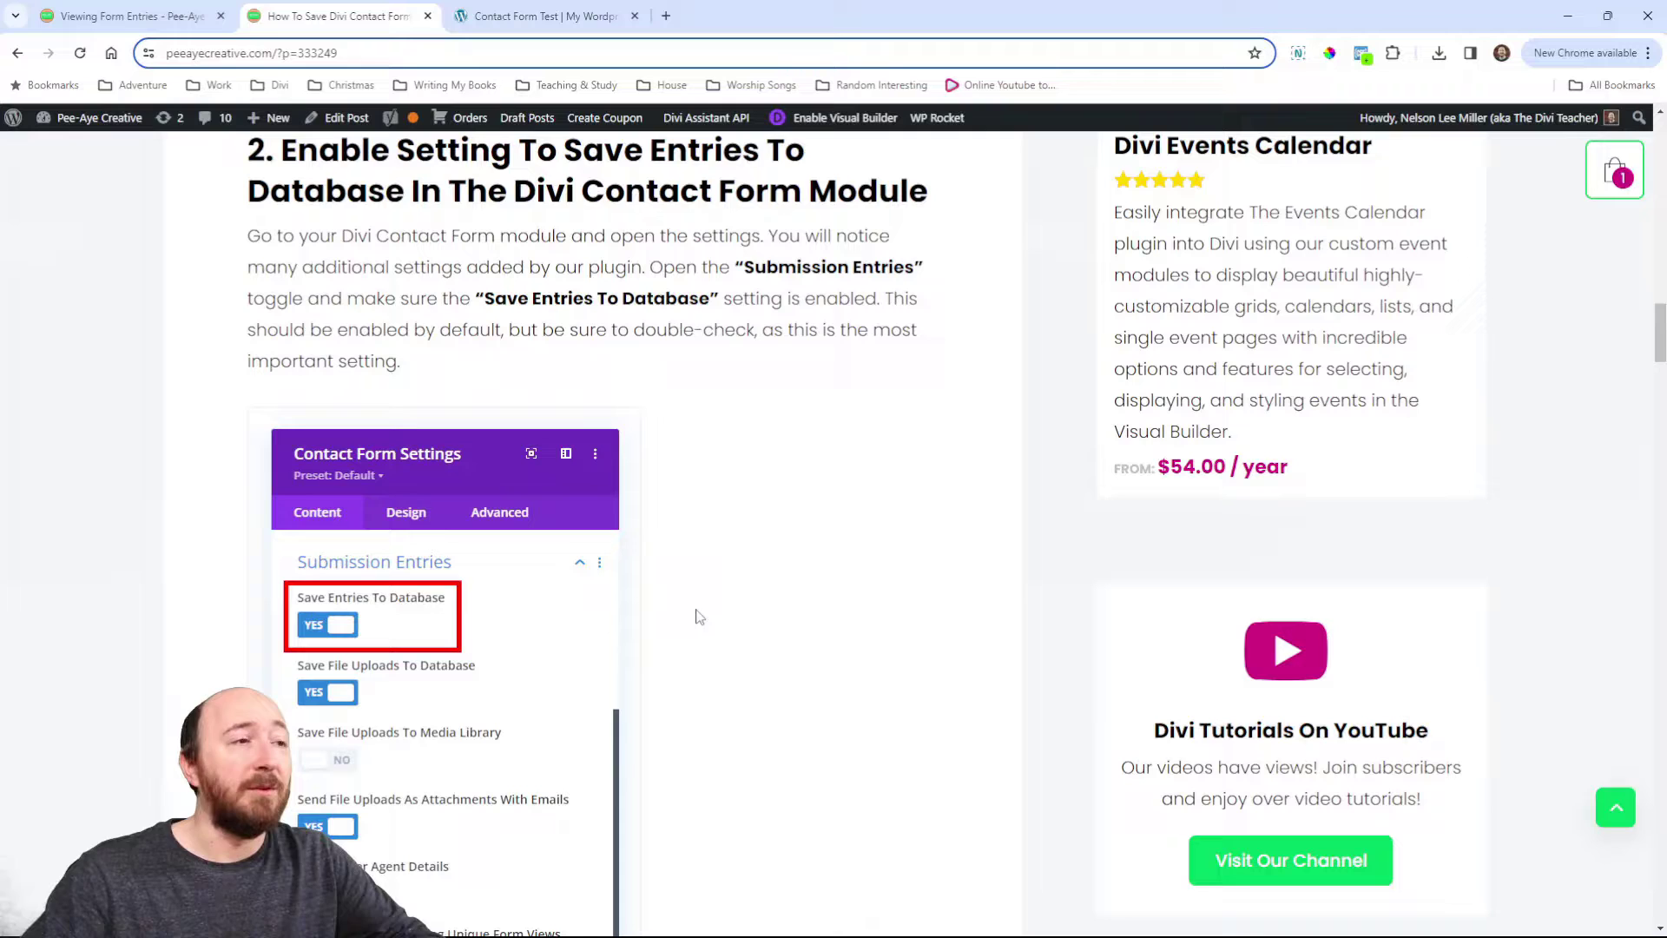
On the Contact Form Test page, open the contact form module's settings and expand Submission Entries
{"action": "left_click", "coordinate": [503, 14]}
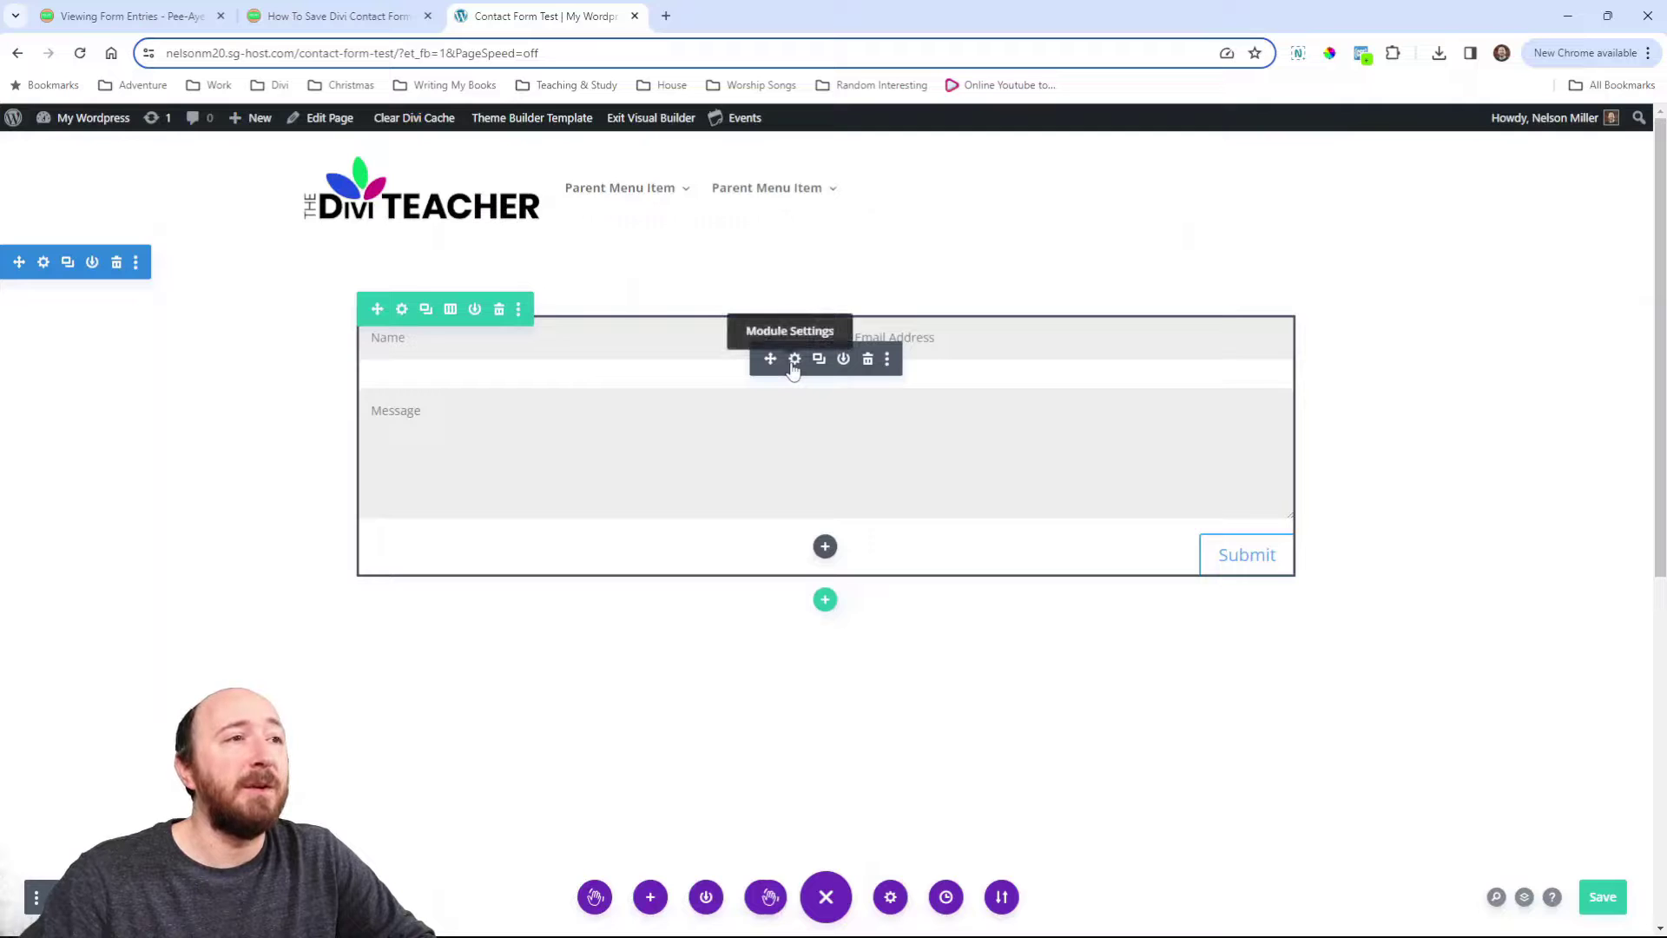
{"action": "left_click", "coordinate": [793, 363]}
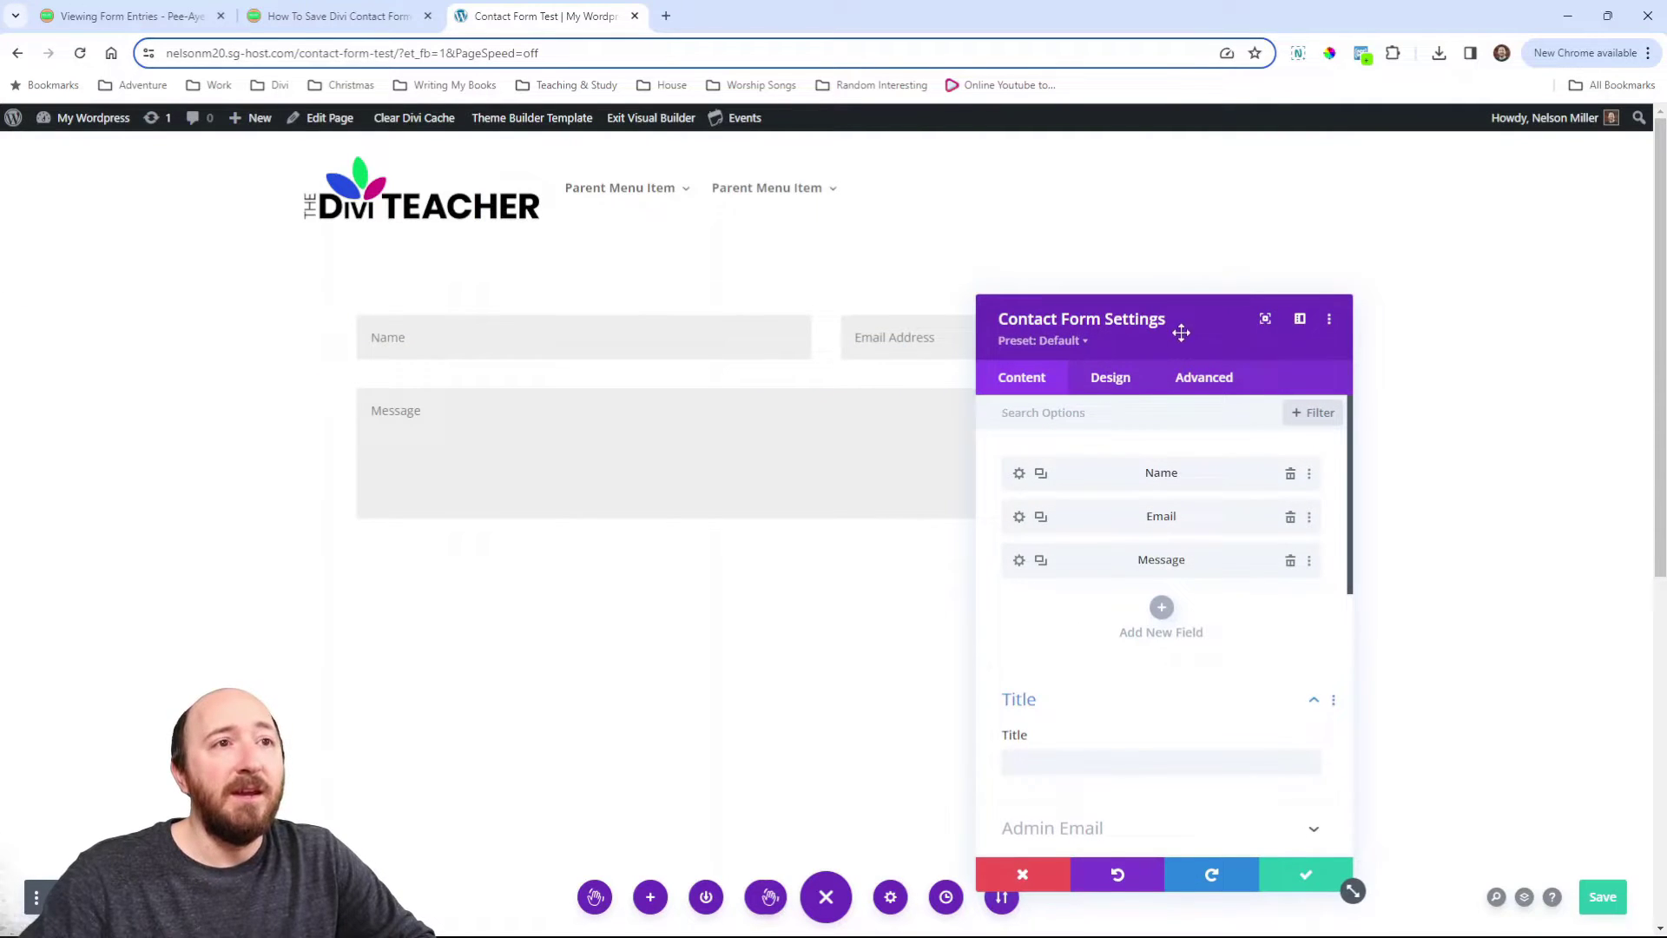
{"action": "left_click_drag", "start_coordinate": [1183, 328], "coordinate": [1160, 212]}
{"action": "scroll", "coordinate": [1120, 476], "scroll_direction": "down", "scroll_amount": 3}
{"action": "scroll", "coordinate": [1120, 476], "scroll_direction": "down", "scroll_amount": 2}
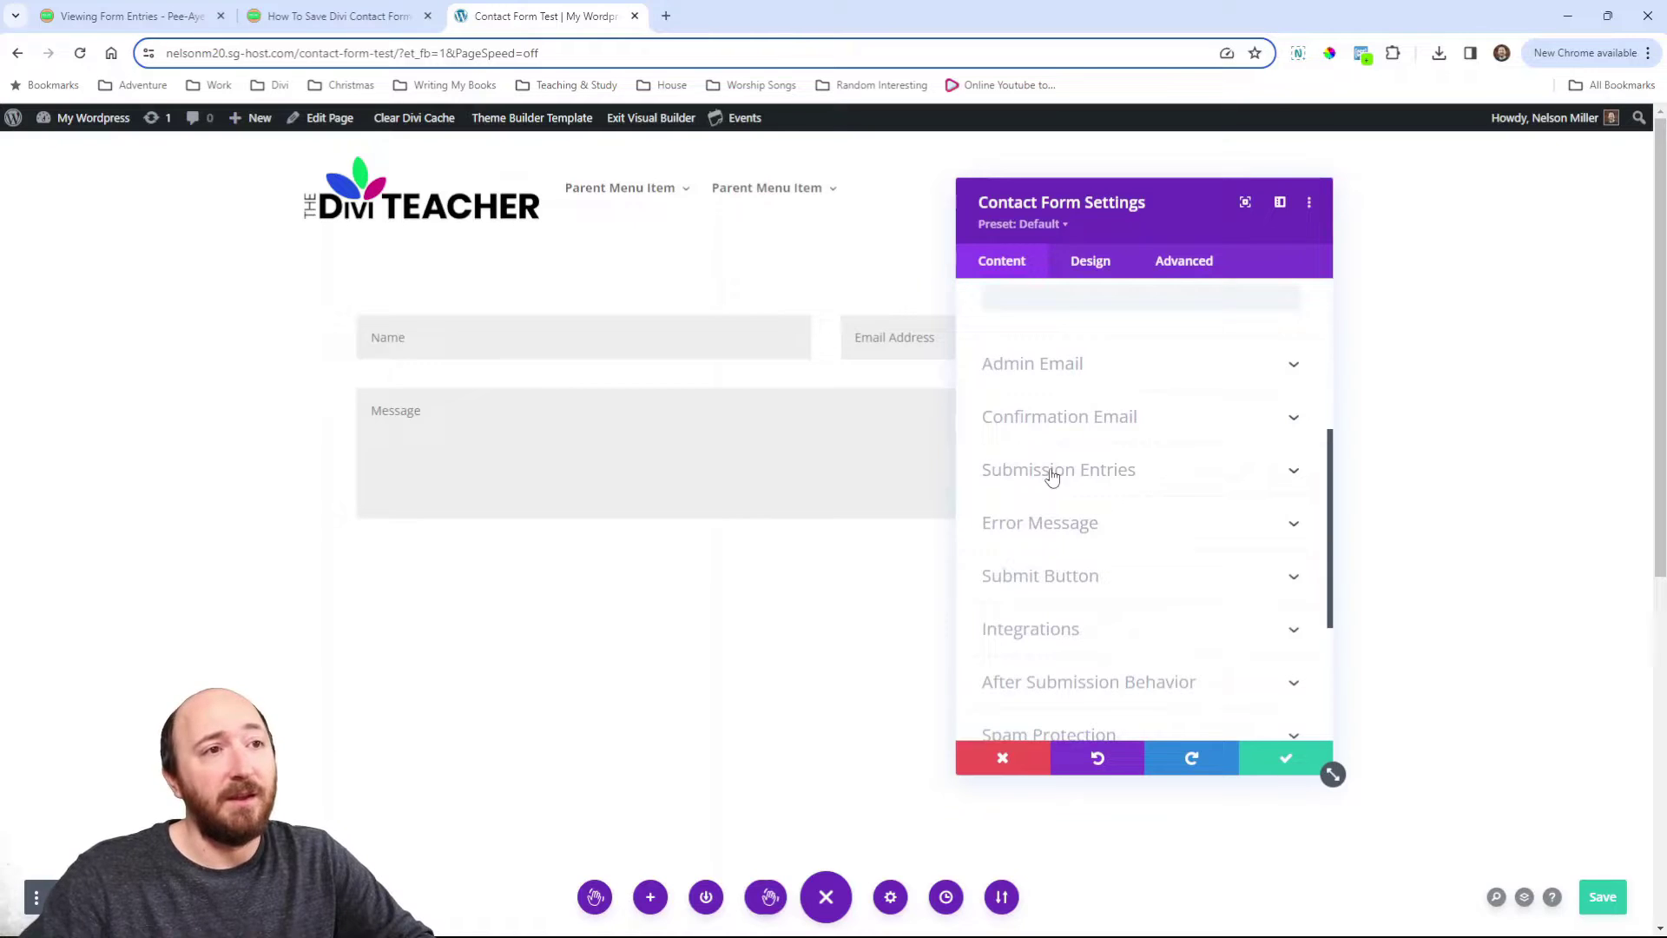
{"action": "left_click", "coordinate": [1109, 476]}
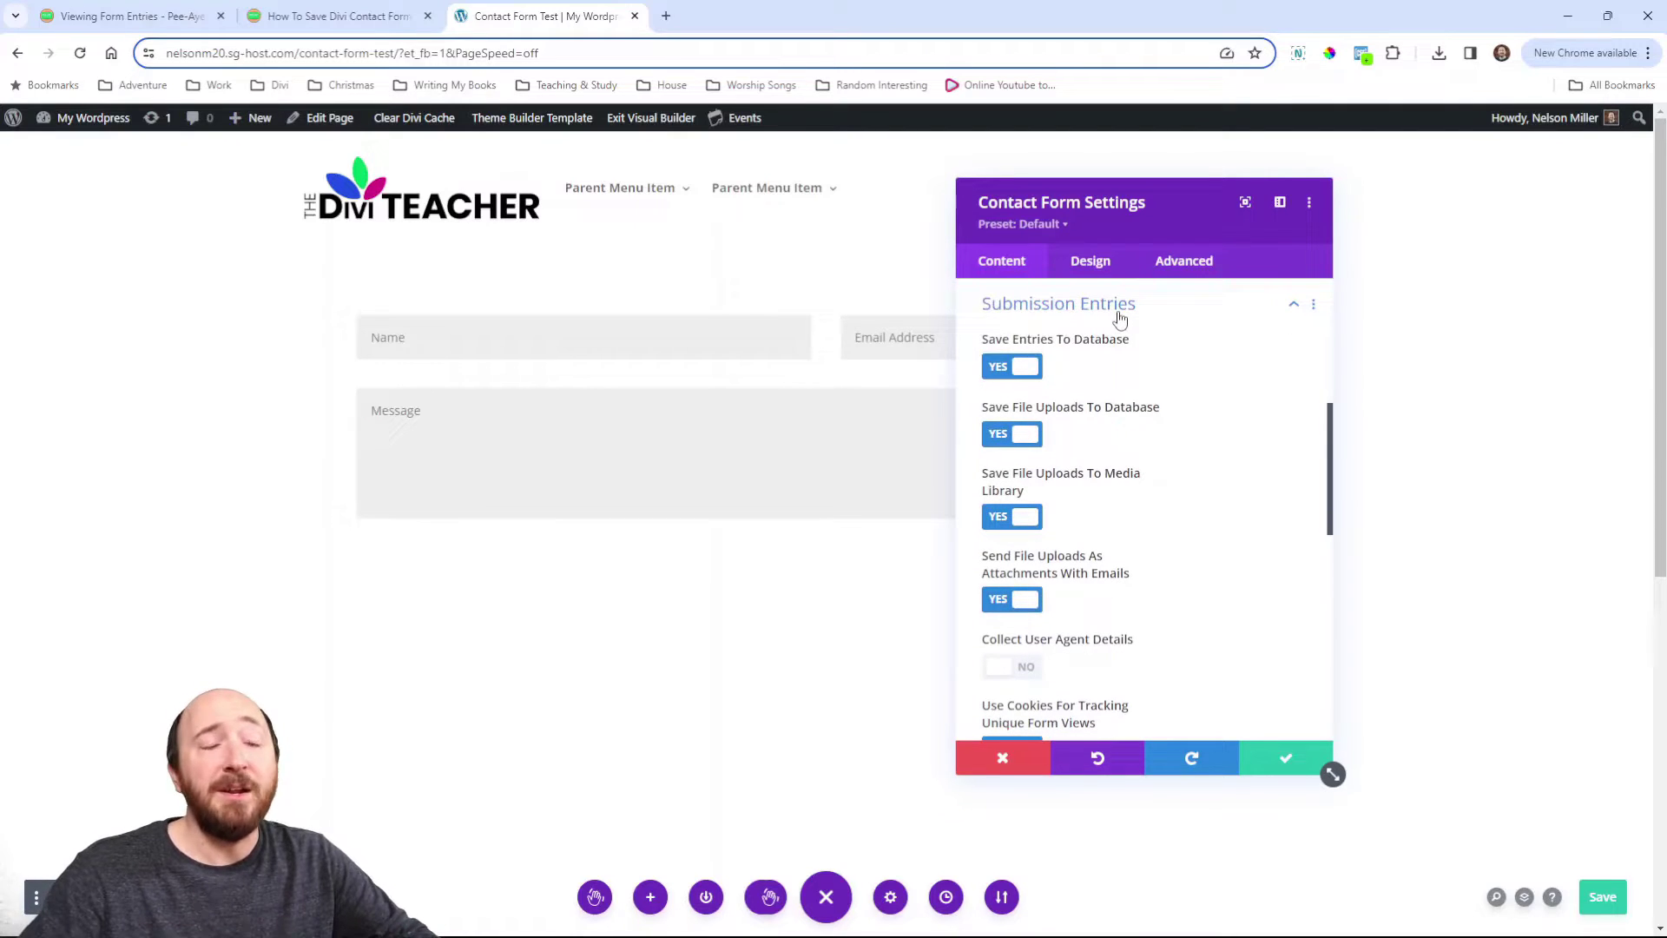
Make sure Save Entries To Database ends up set to YES
{"action": "left_click", "coordinate": [1025, 371]}
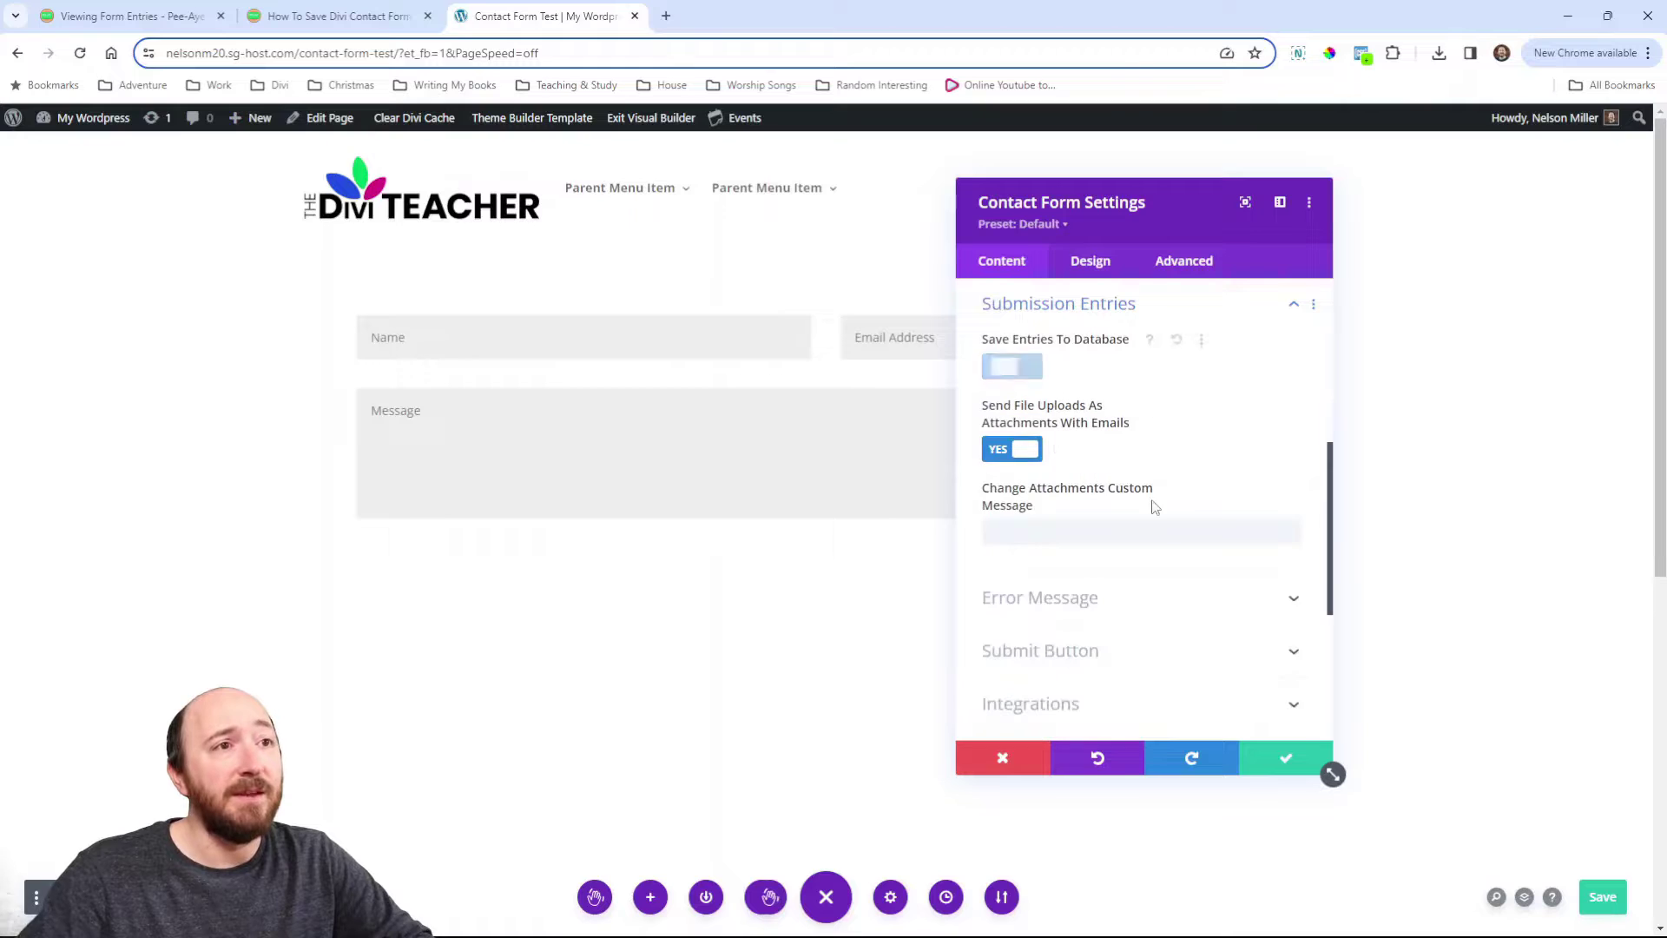
{"action": "left_click", "coordinate": [1016, 373]}
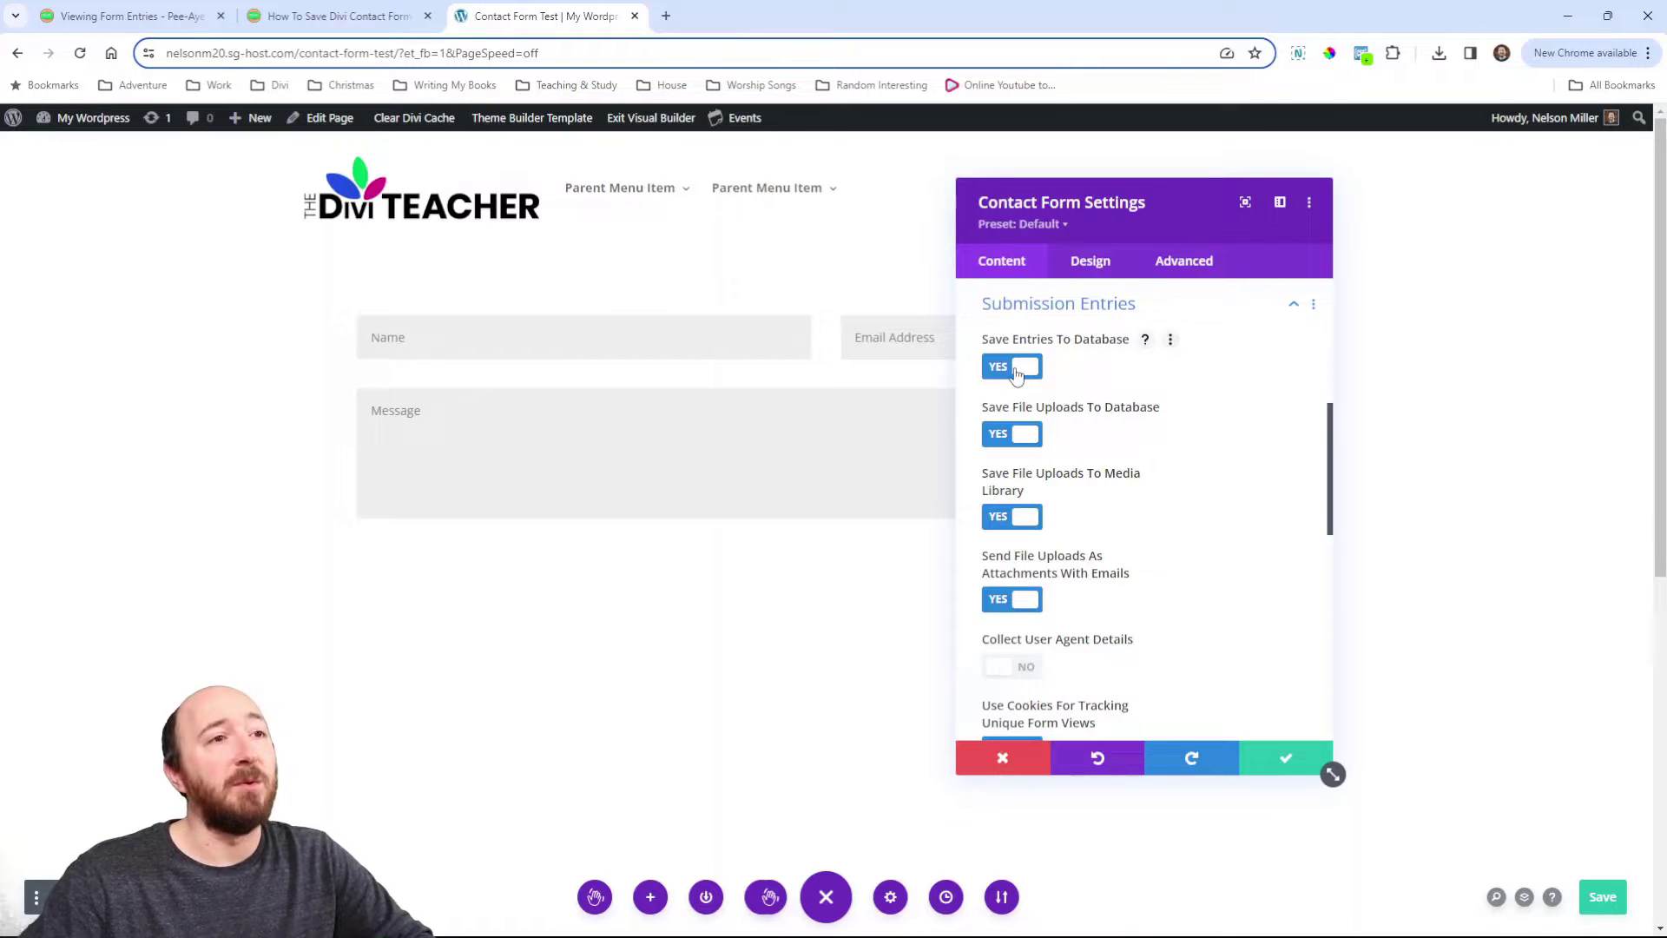
{"action": "left_click", "coordinate": [1014, 371]}
{"action": "left_click", "coordinate": [1016, 378]}
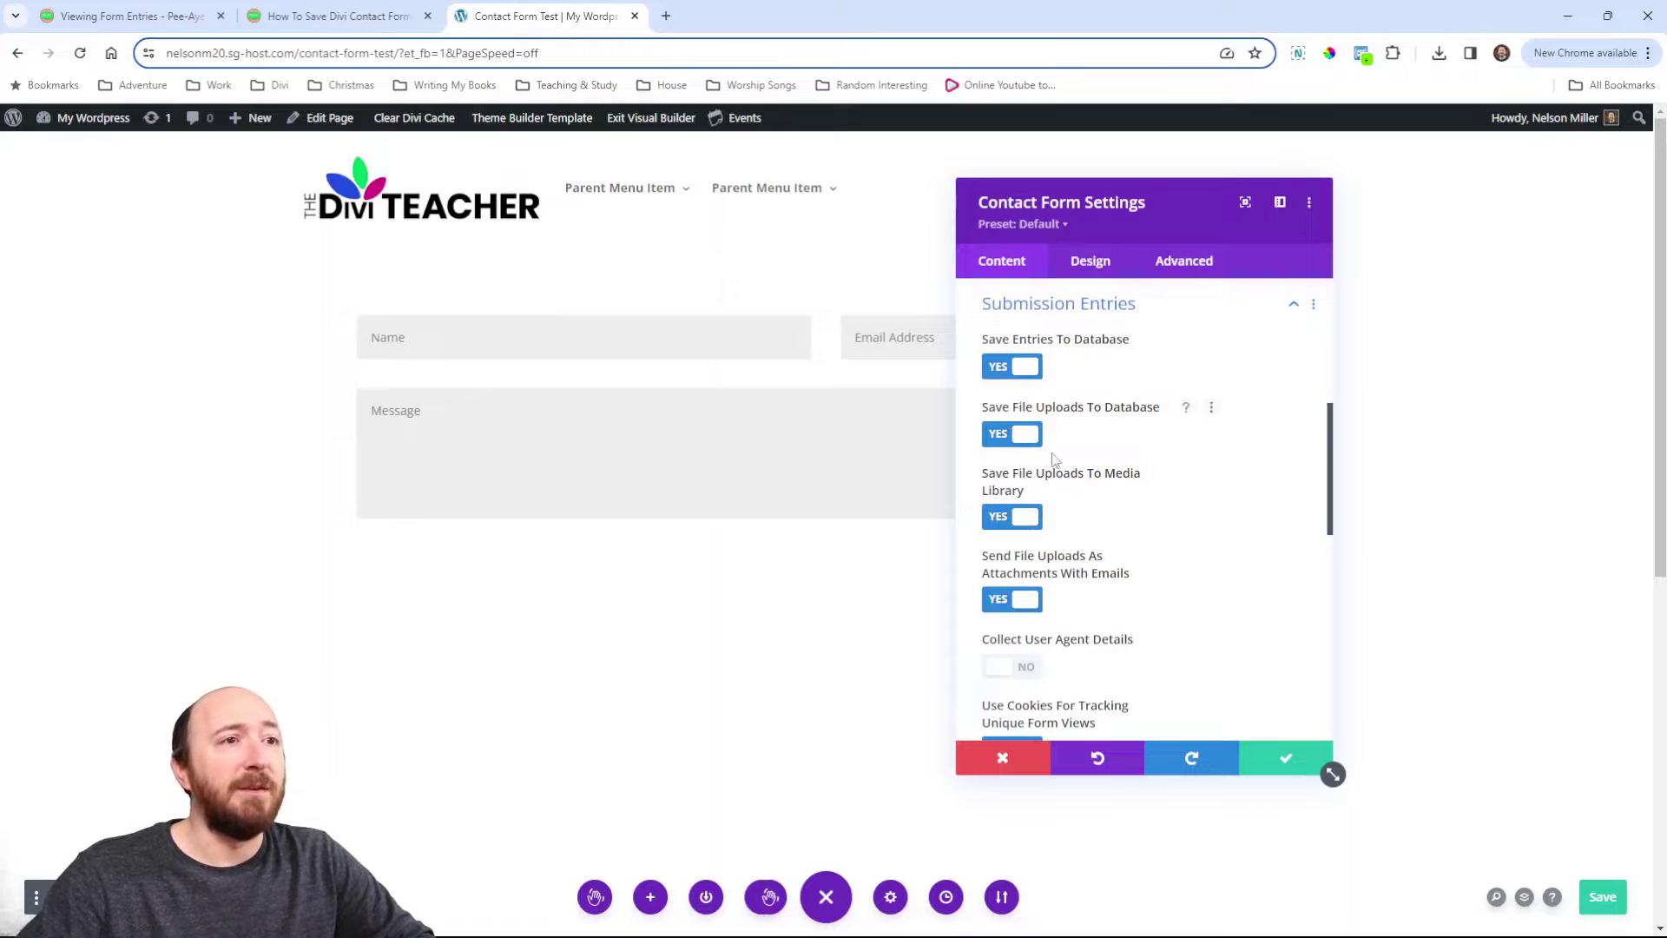
Leave user agent collection off and cookie tracking of unique form views on, then return to the article
{"action": "scroll", "coordinate": [1083, 521], "scroll_direction": "down", "scroll_amount": 2}
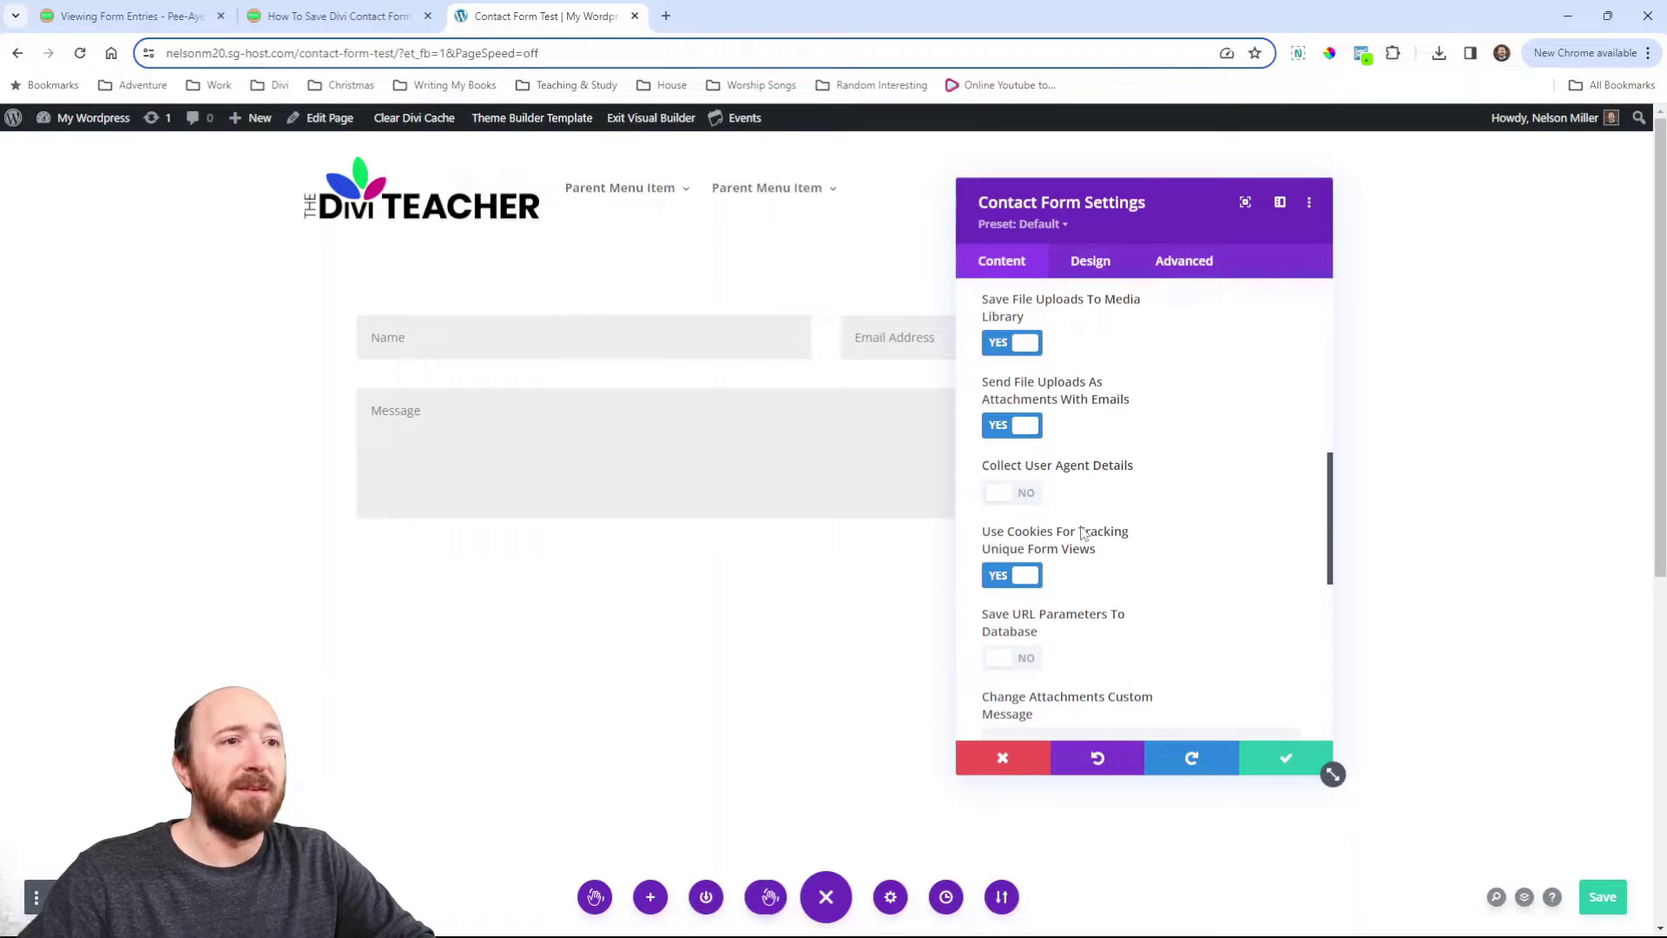
{"action": "left_click", "coordinate": [1017, 495]}
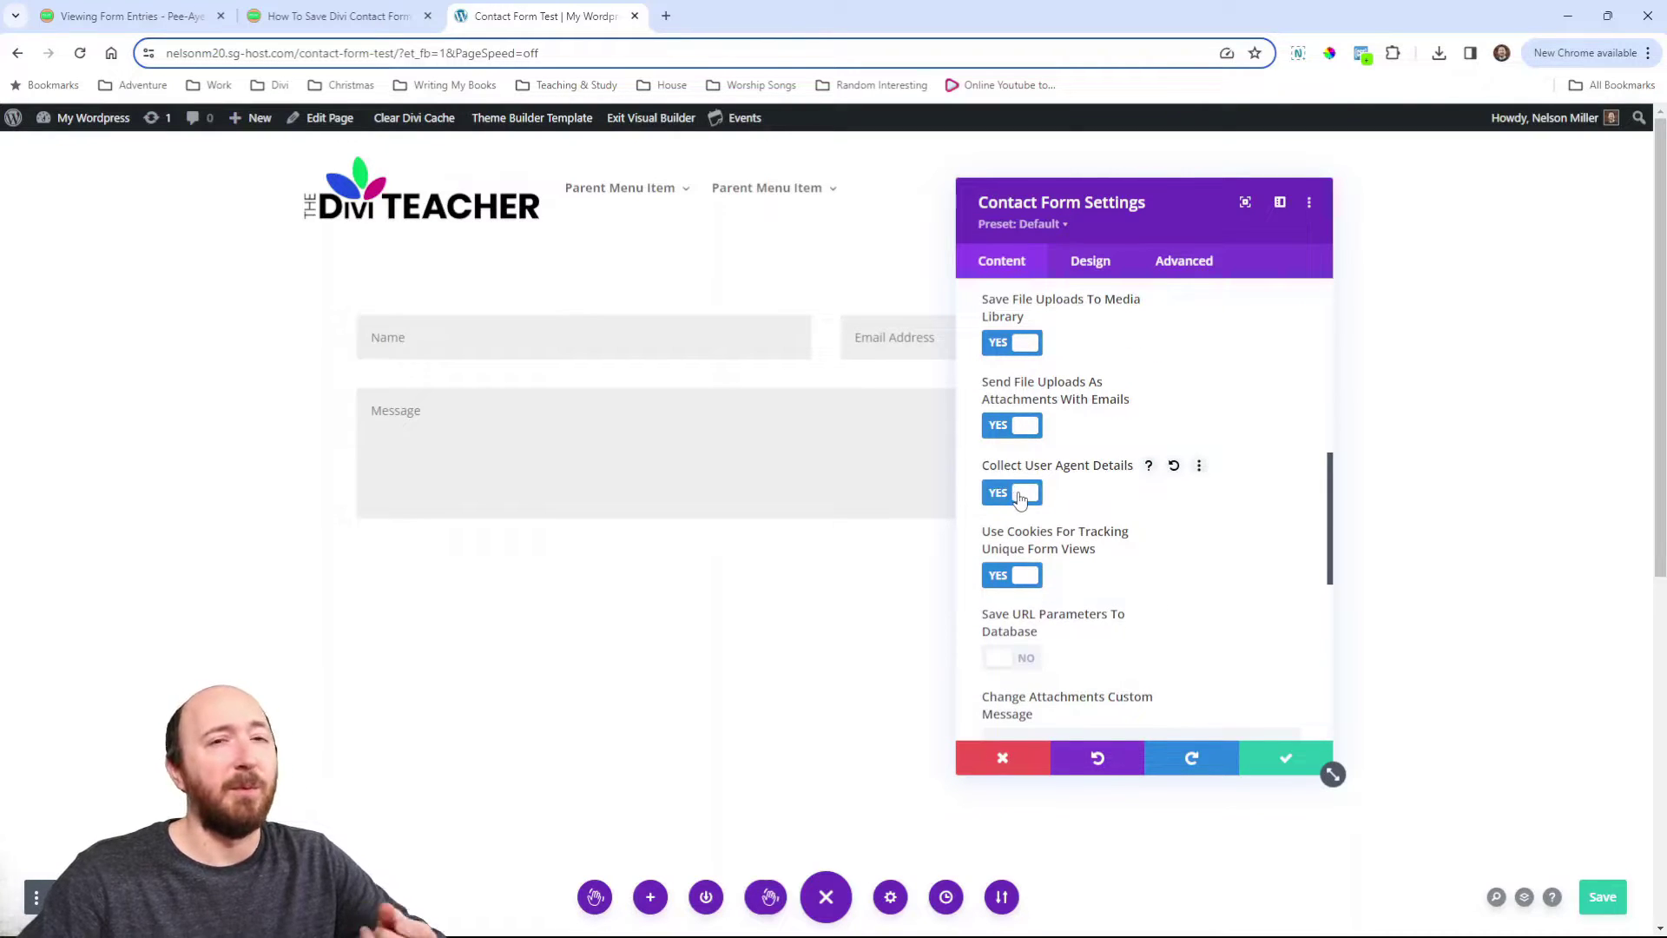
{"action": "left_click", "coordinate": [1020, 496]}
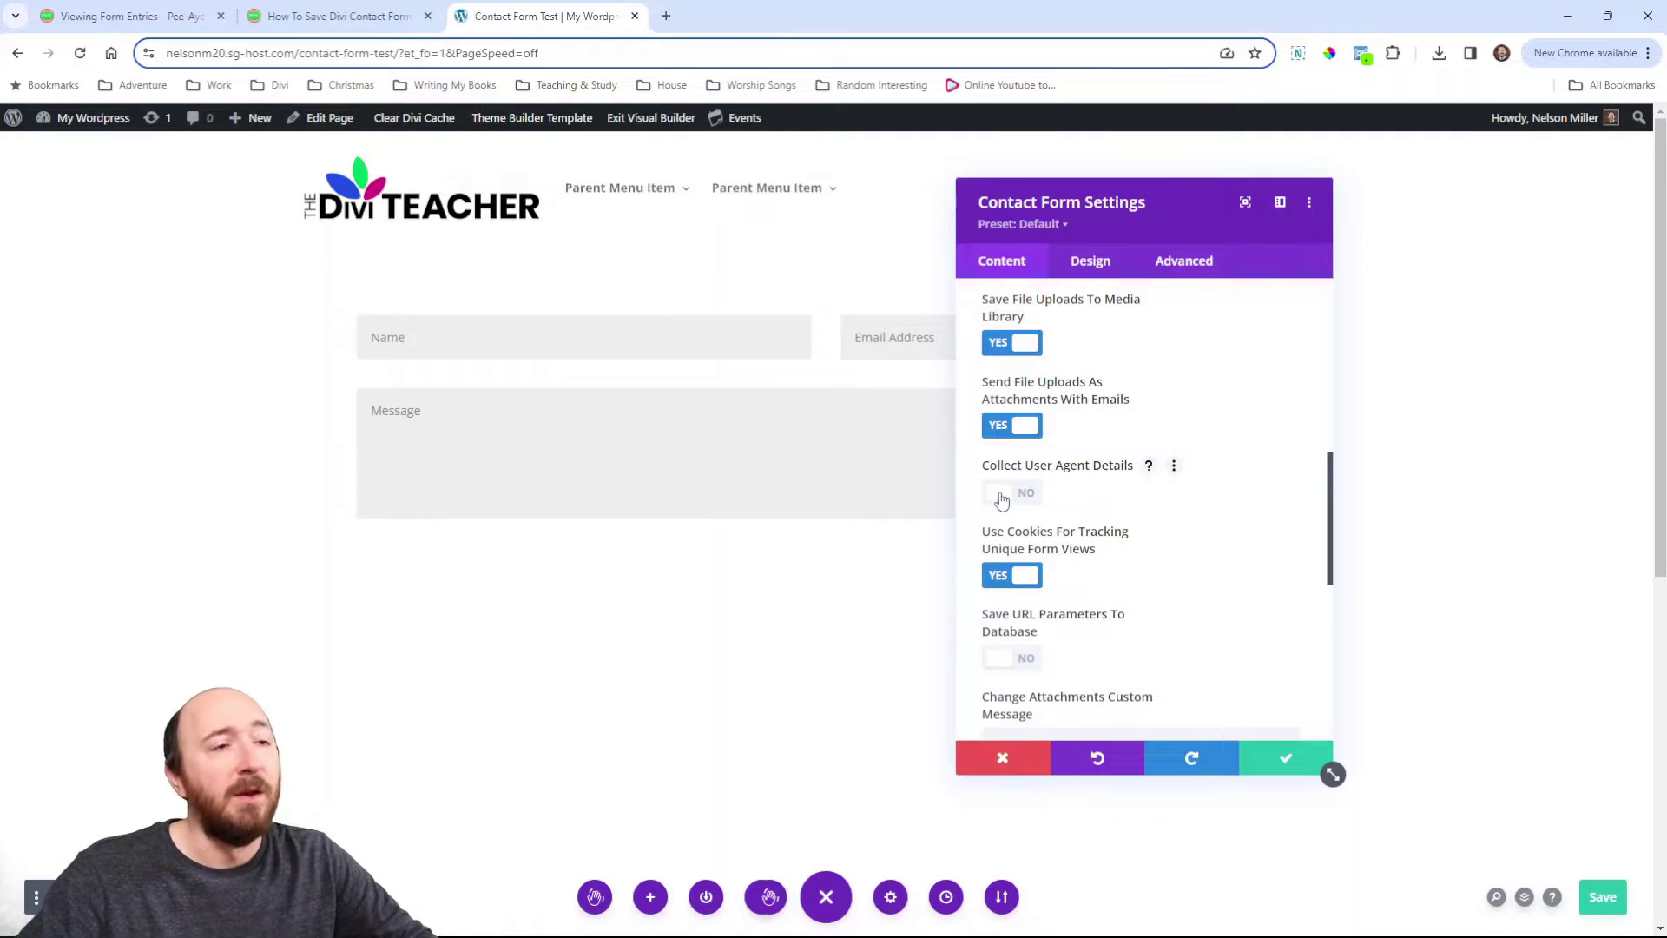
{"action": "left_click", "coordinate": [1020, 577]}
{"action": "left_click", "coordinate": [1016, 580]}
{"action": "scroll", "coordinate": [1018, 578], "scroll_direction": "down", "scroll_amount": 1}
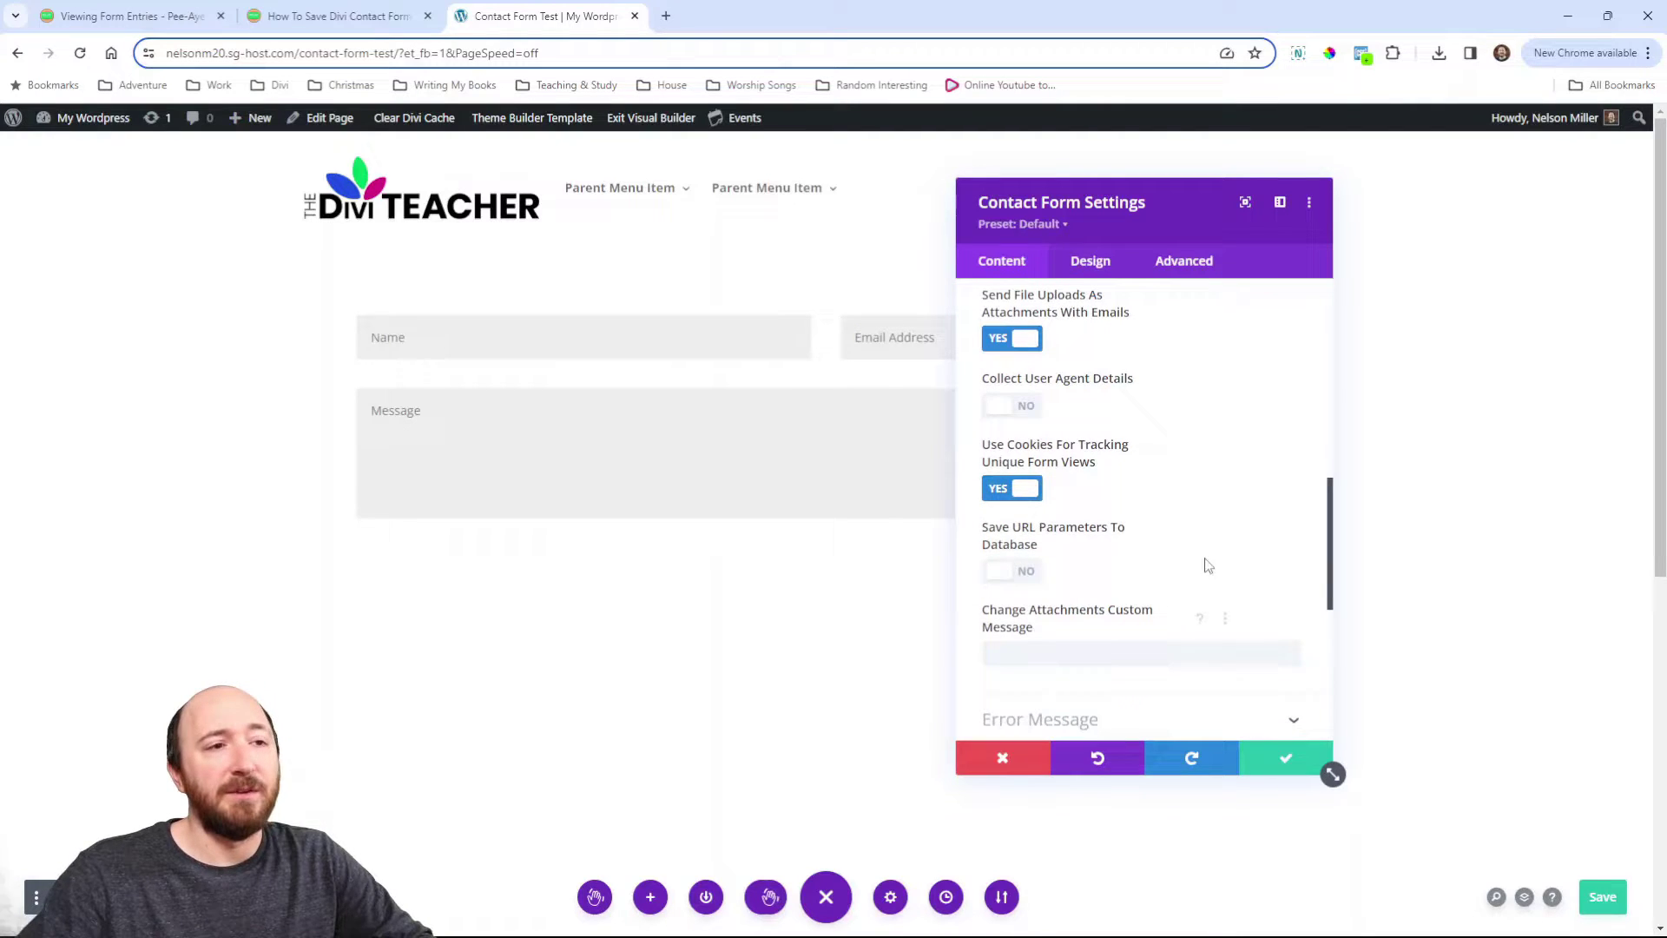
{"action": "scroll", "coordinate": [1033, 538], "scroll_direction": "up", "scroll_amount": 3}
{"action": "scroll", "coordinate": [1033, 534], "scroll_direction": "up", "scroll_amount": 3}
{"action": "scroll", "coordinate": [1033, 533], "scroll_direction": "down", "scroll_amount": 4}
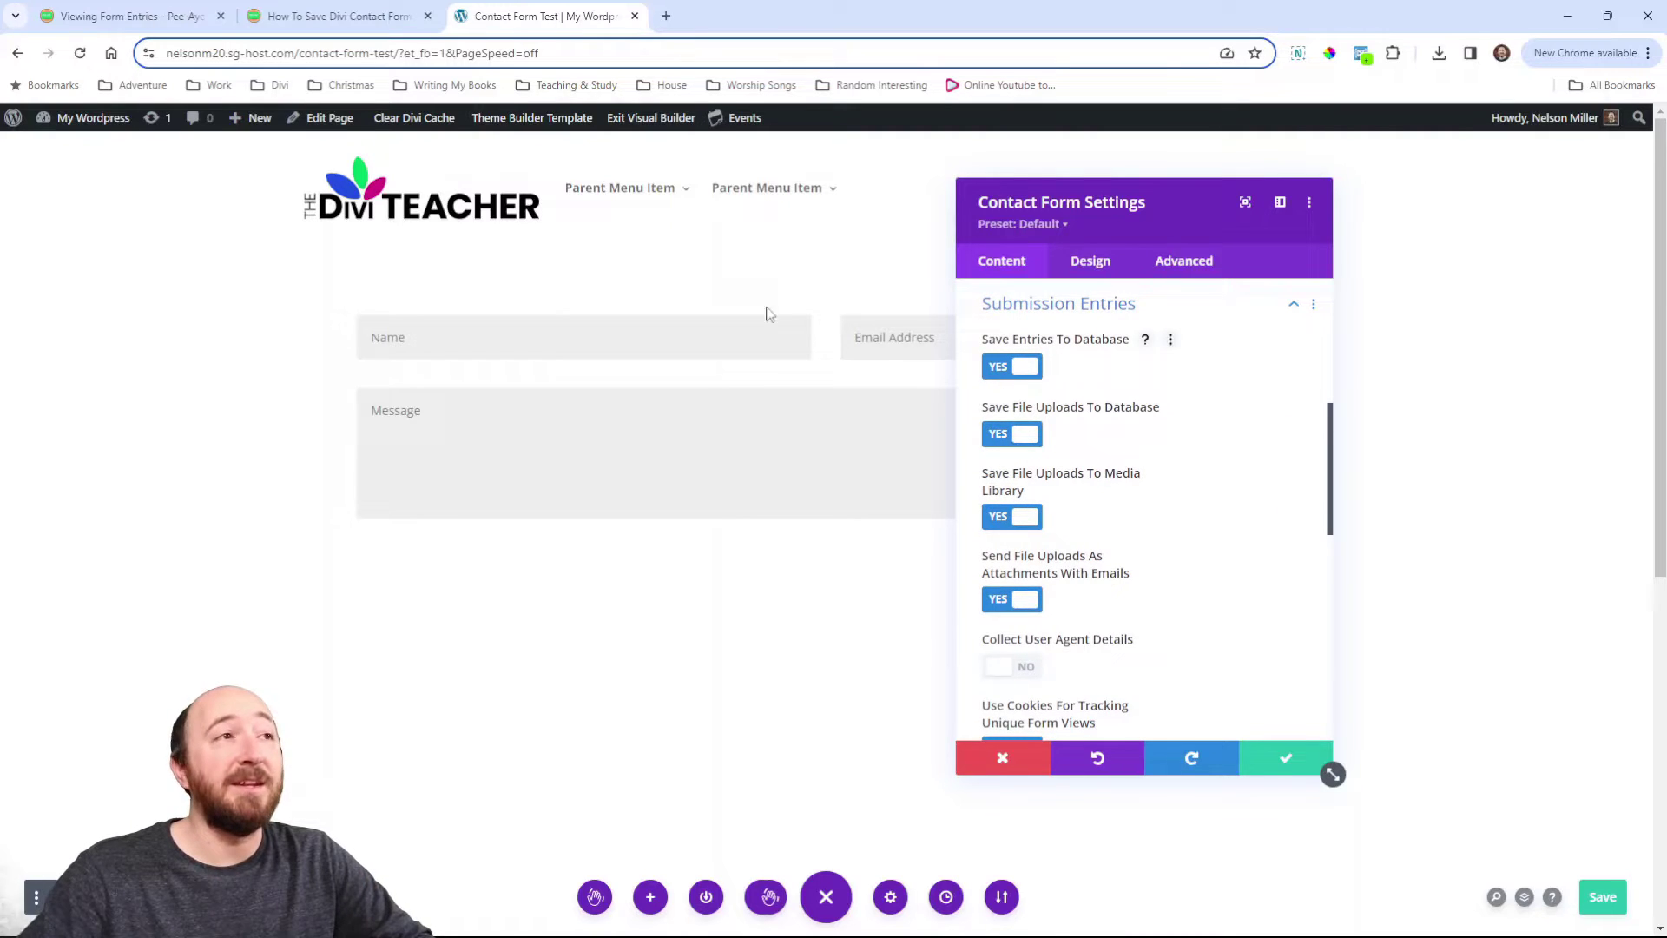
{"action": "key", "text": "ctrl+shift+Tab"}
Scroll the tutorial down to section 3, 'Ensure The Module Has A Unique ID'
{"action": "scroll", "coordinate": [571, 376], "scroll_direction": "down", "scroll_amount": 12}
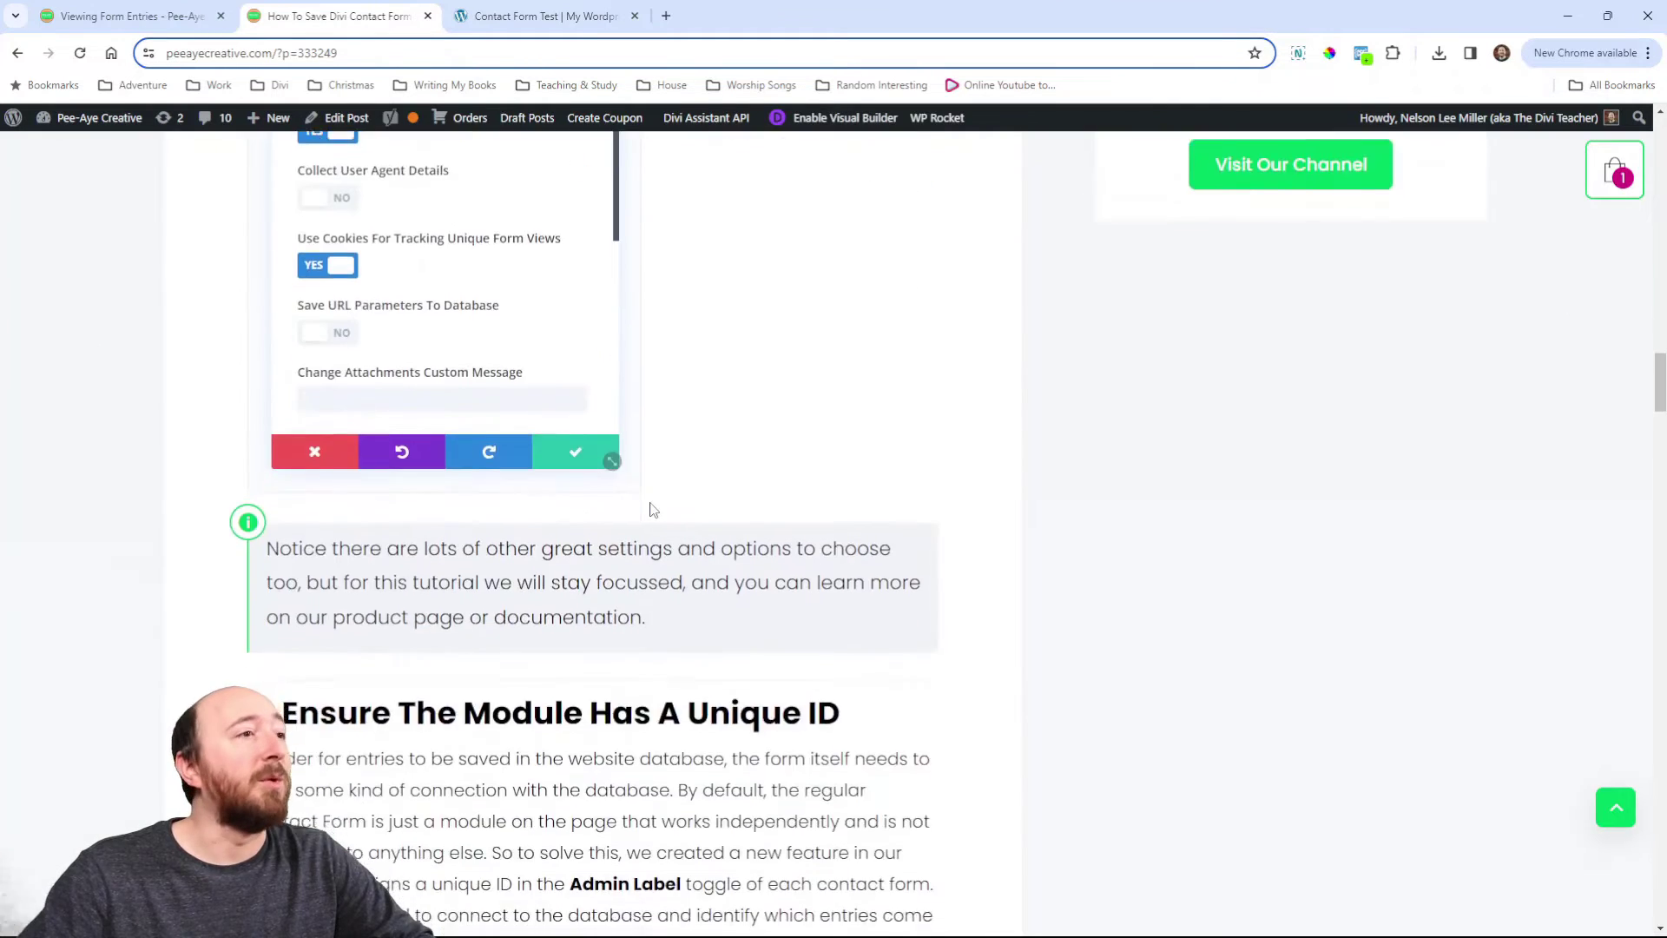
{"action": "scroll", "coordinate": [653, 512], "scroll_direction": "down", "scroll_amount": 1}
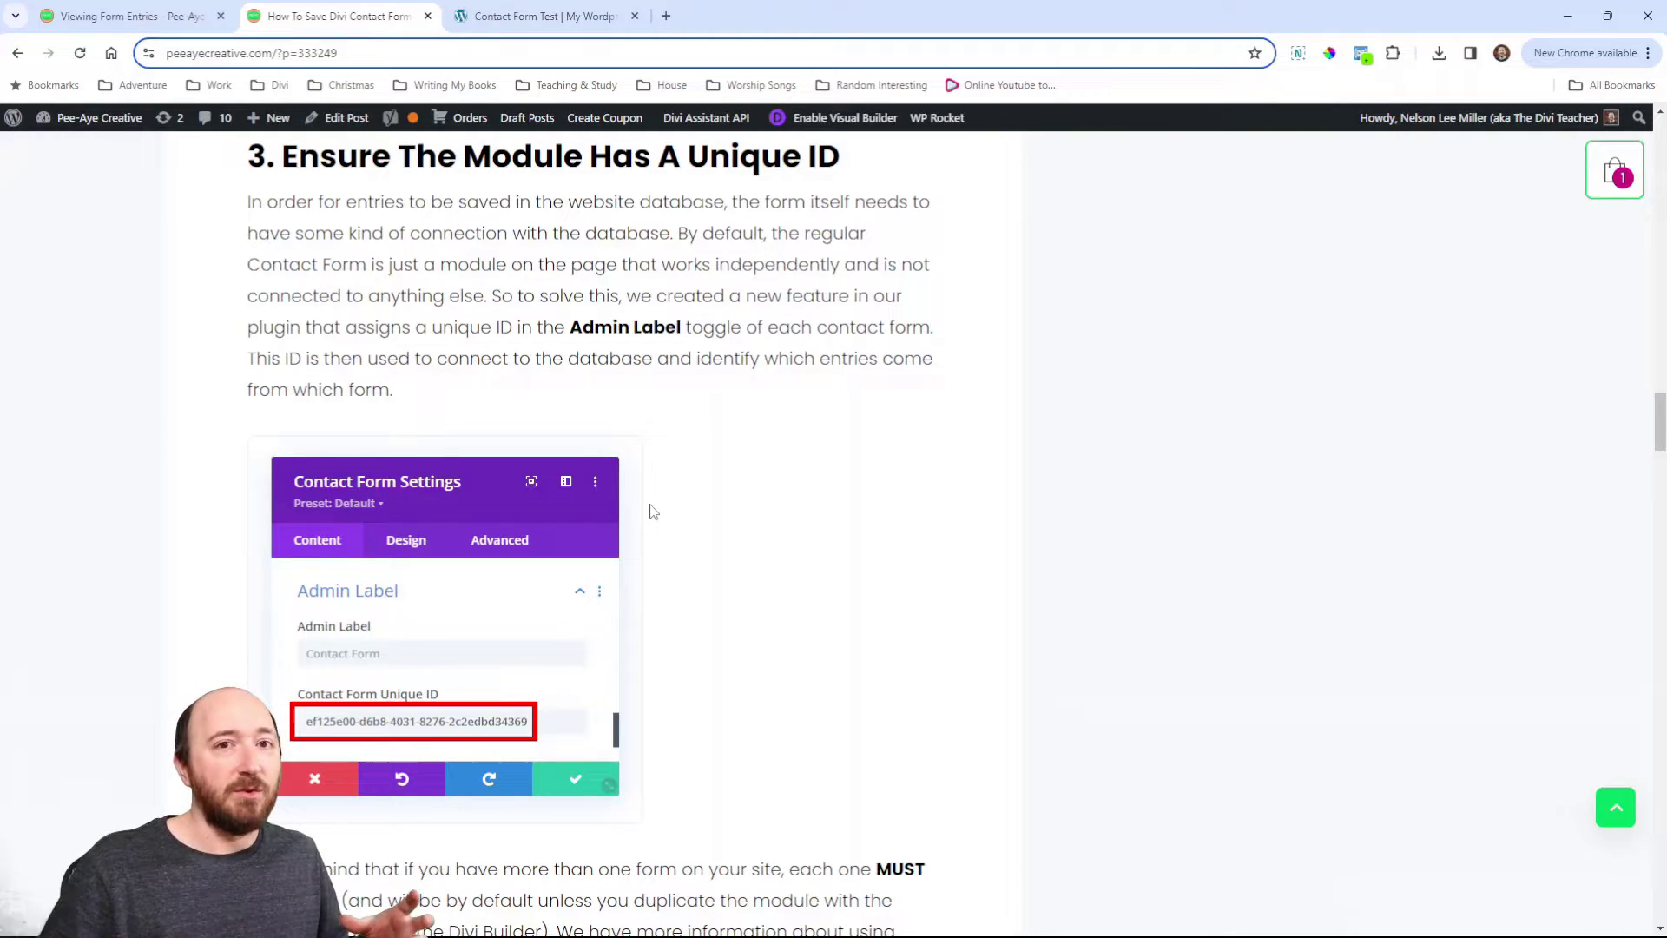
Discard the open form settings, then add a Text module below the form and delete it again
{"action": "left_click", "coordinate": [547, 16]}
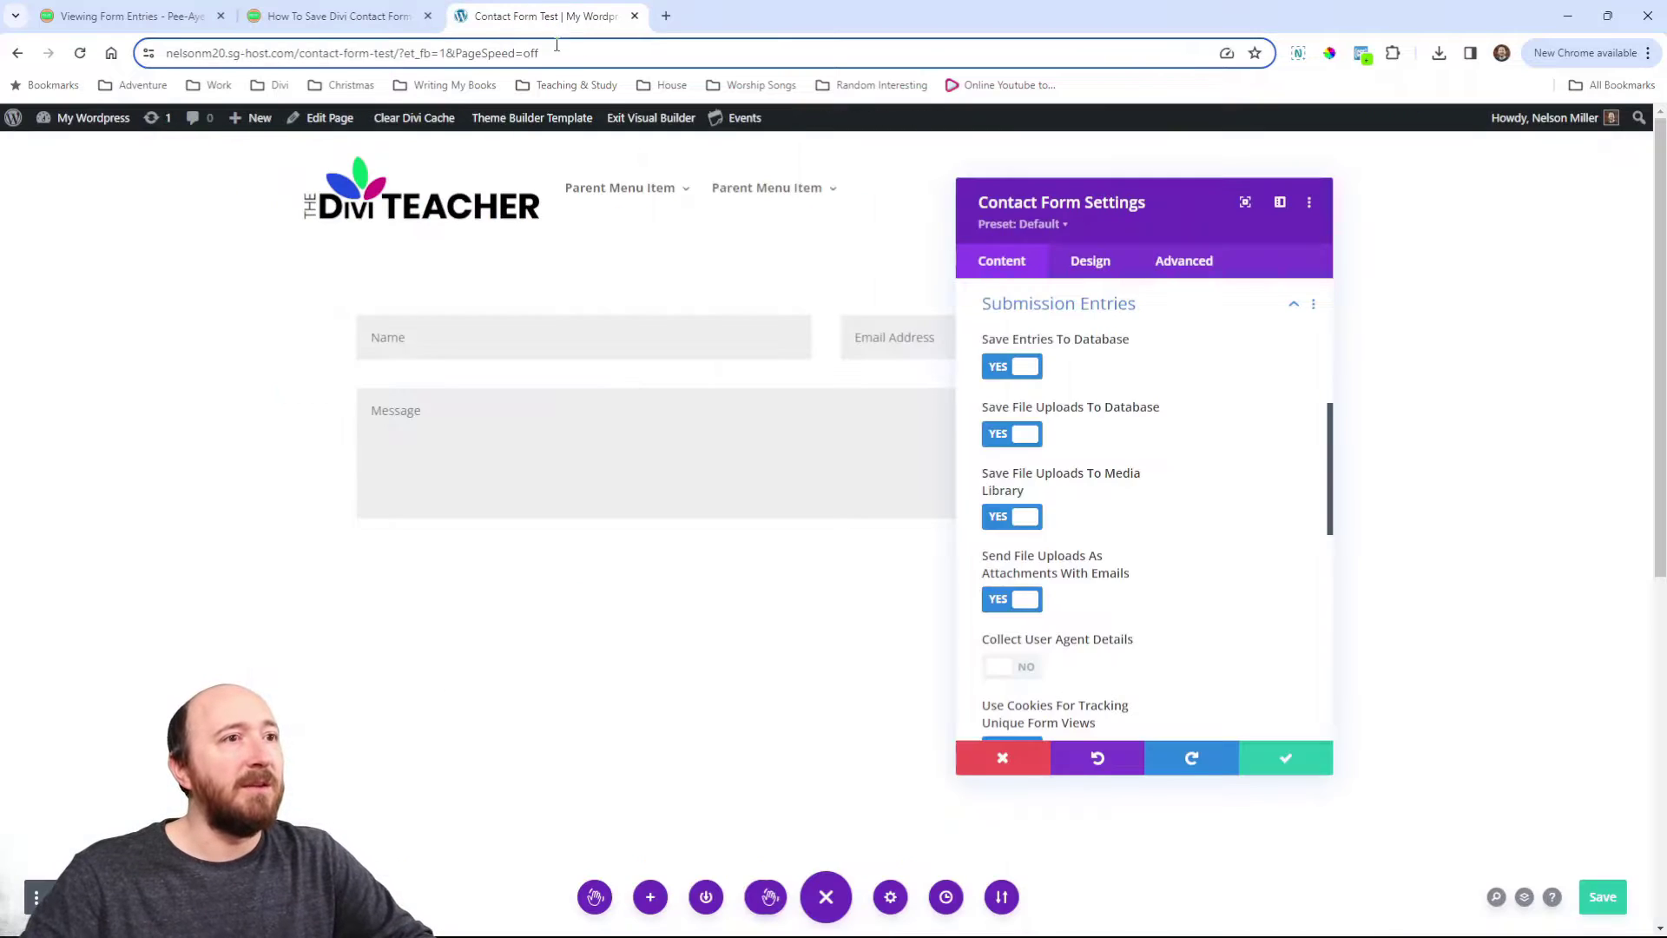
{"action": "left_click", "coordinate": [998, 757]}
{"action": "left_click", "coordinate": [825, 546]}
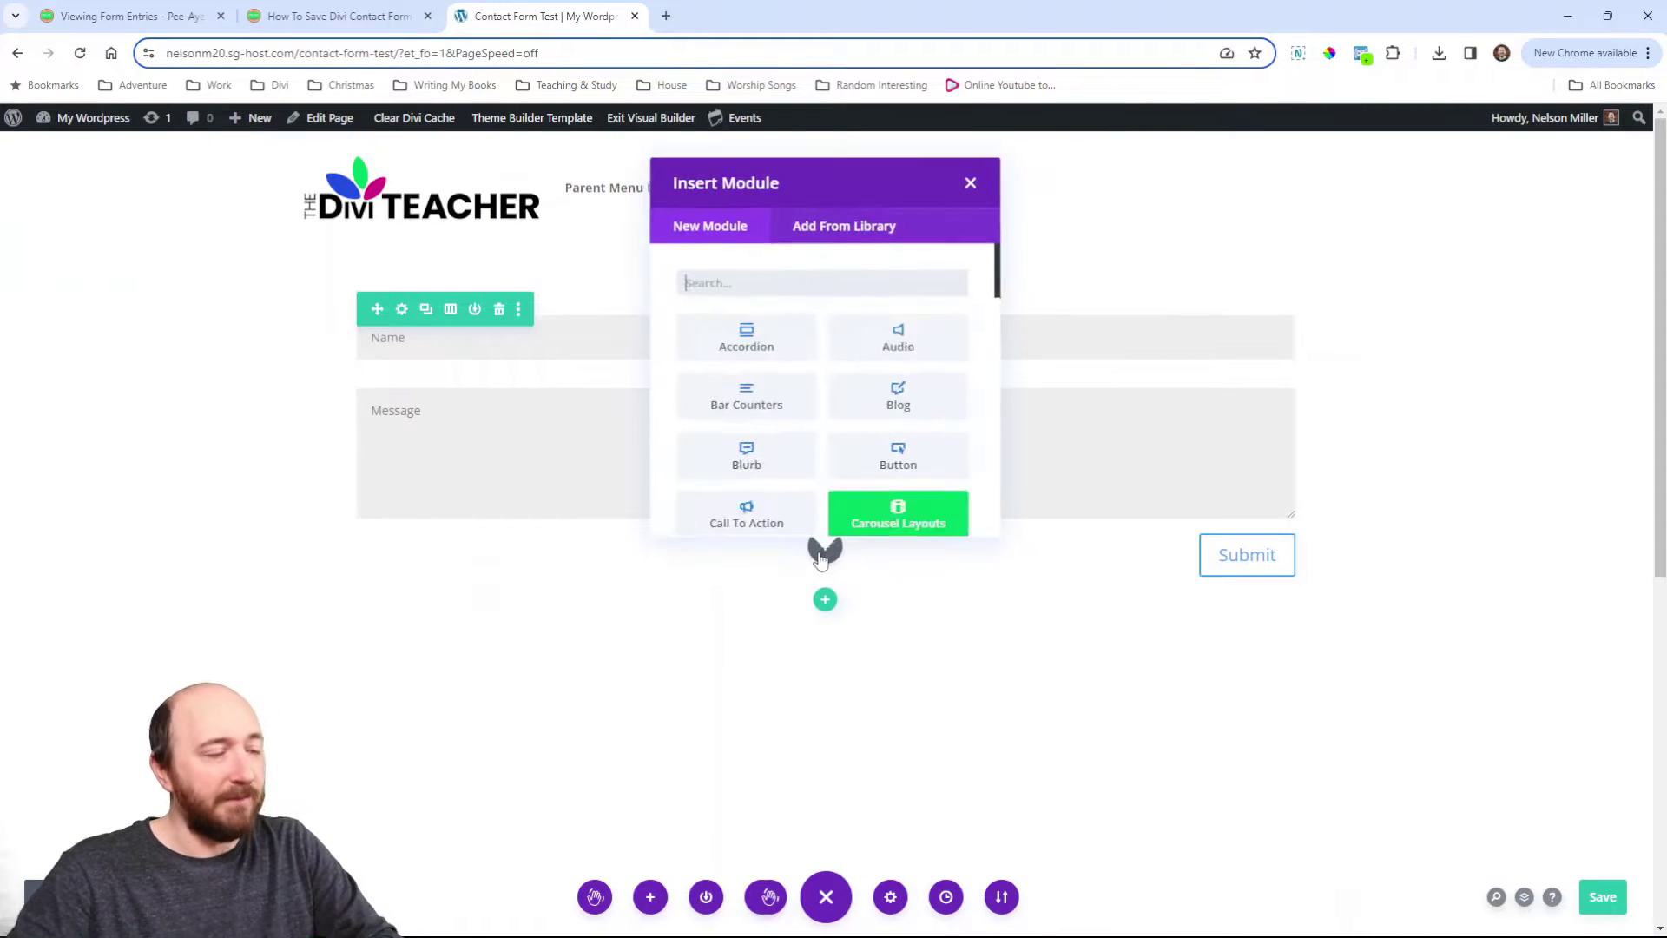
{"action": "type", "text": "text"}
{"action": "left_click", "coordinate": [747, 334]}
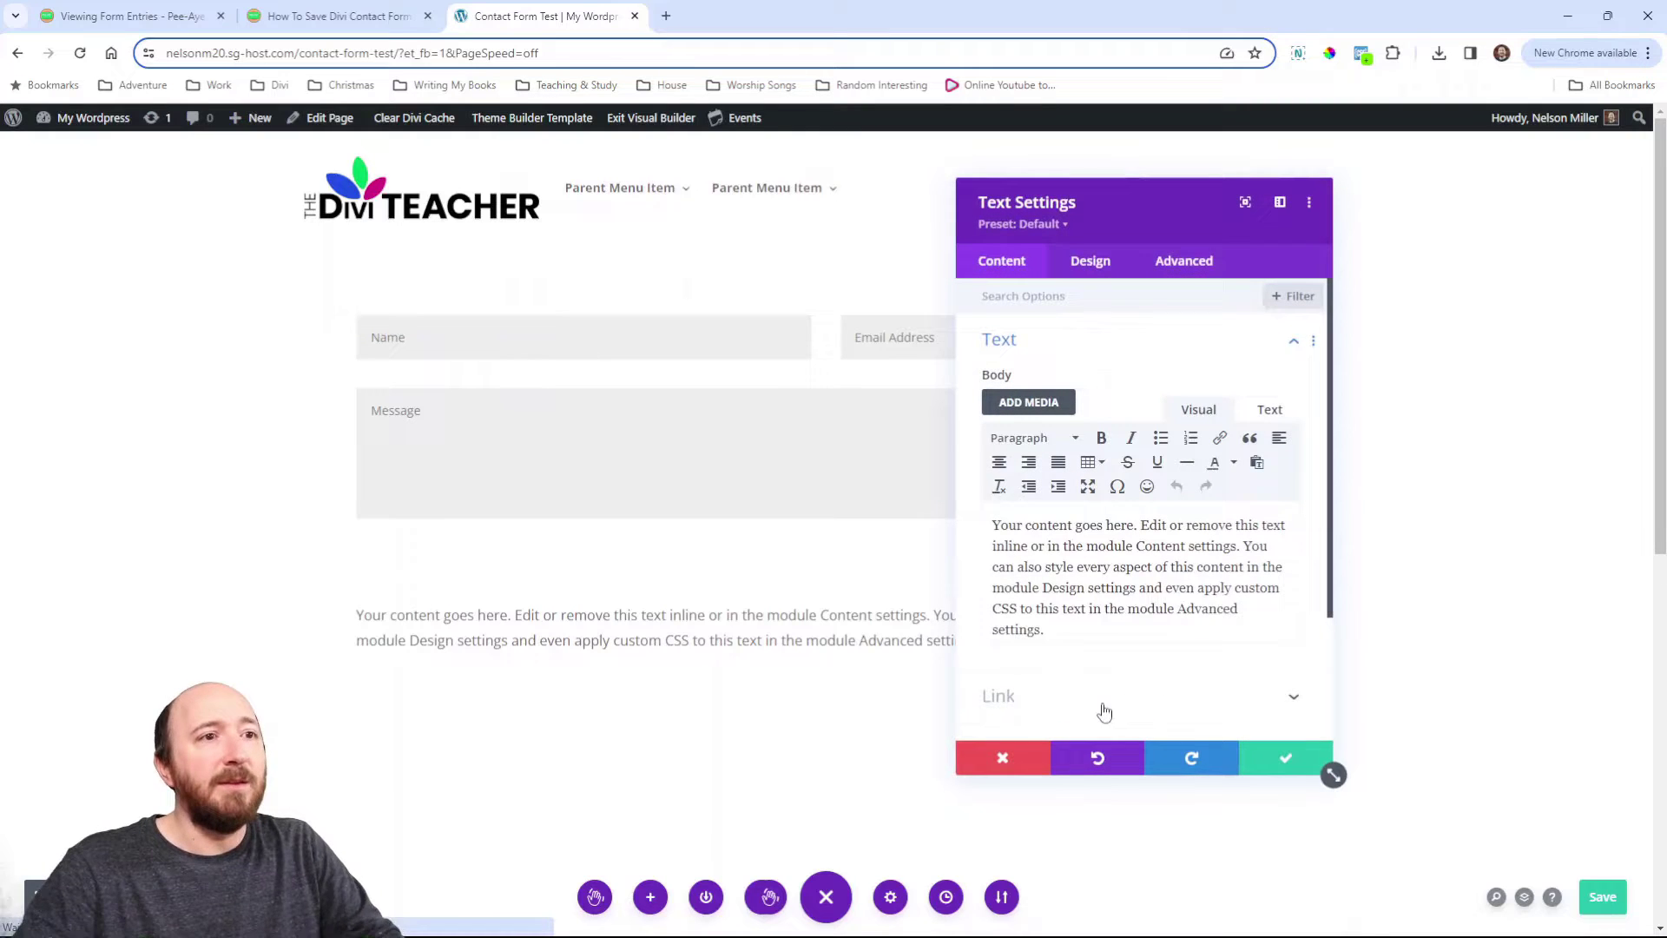
{"action": "left_click", "coordinate": [1331, 769]}
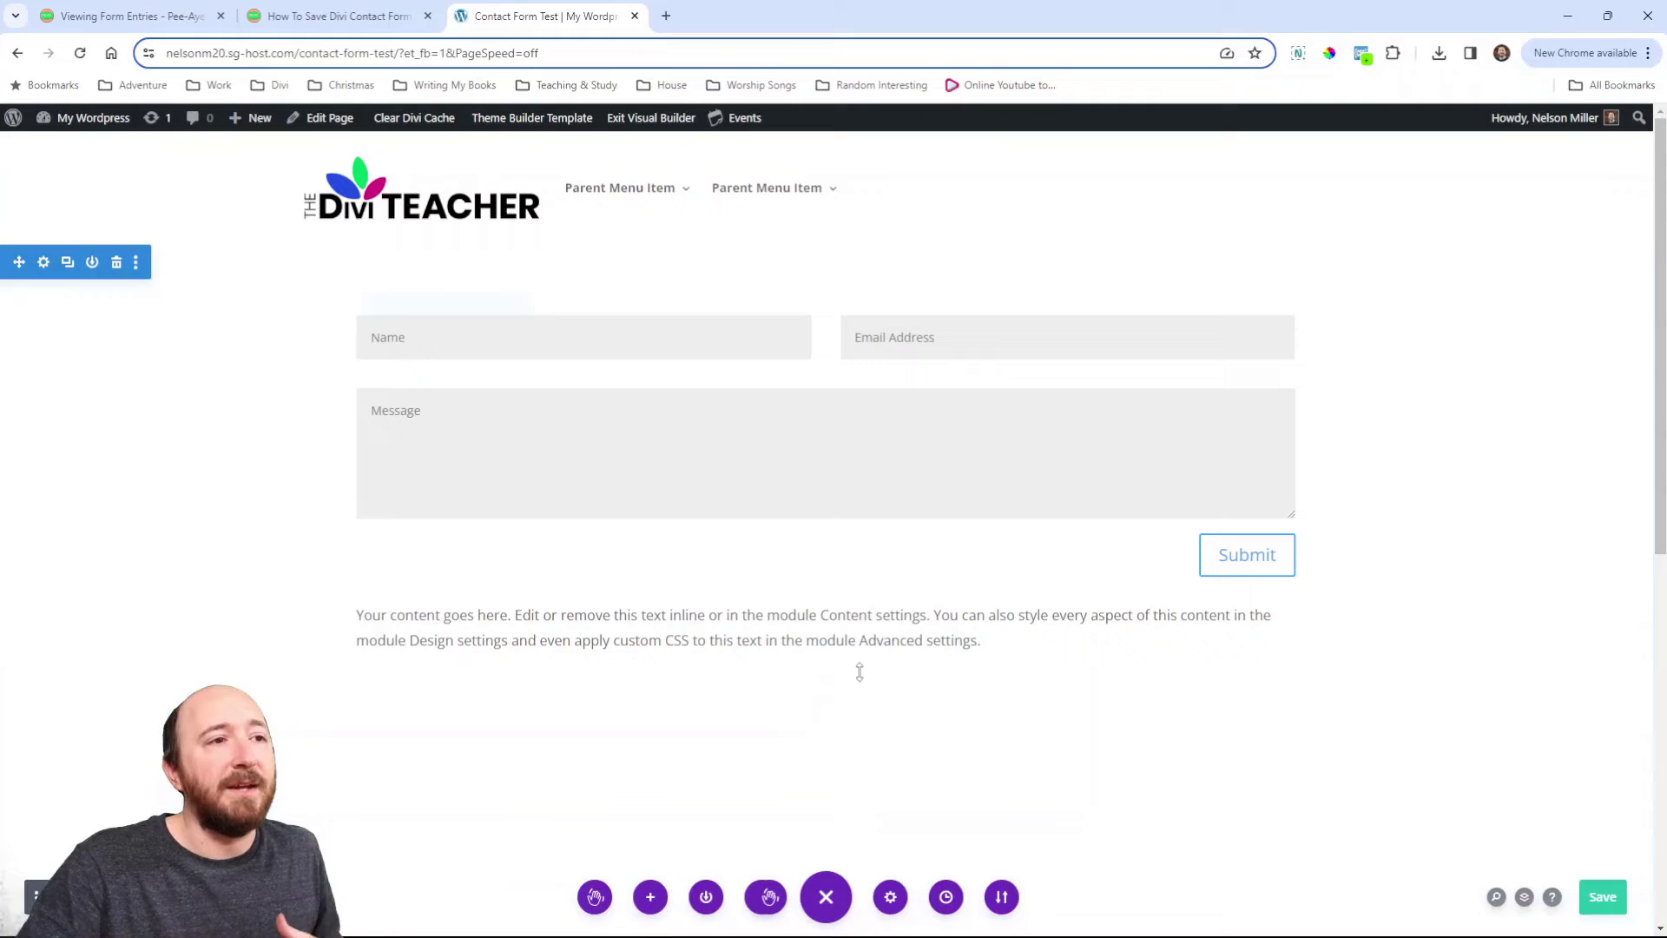
{"action": "mouse_move", "coordinate": [833, 638]}
{"action": "left_click", "coordinate": [867, 613]}
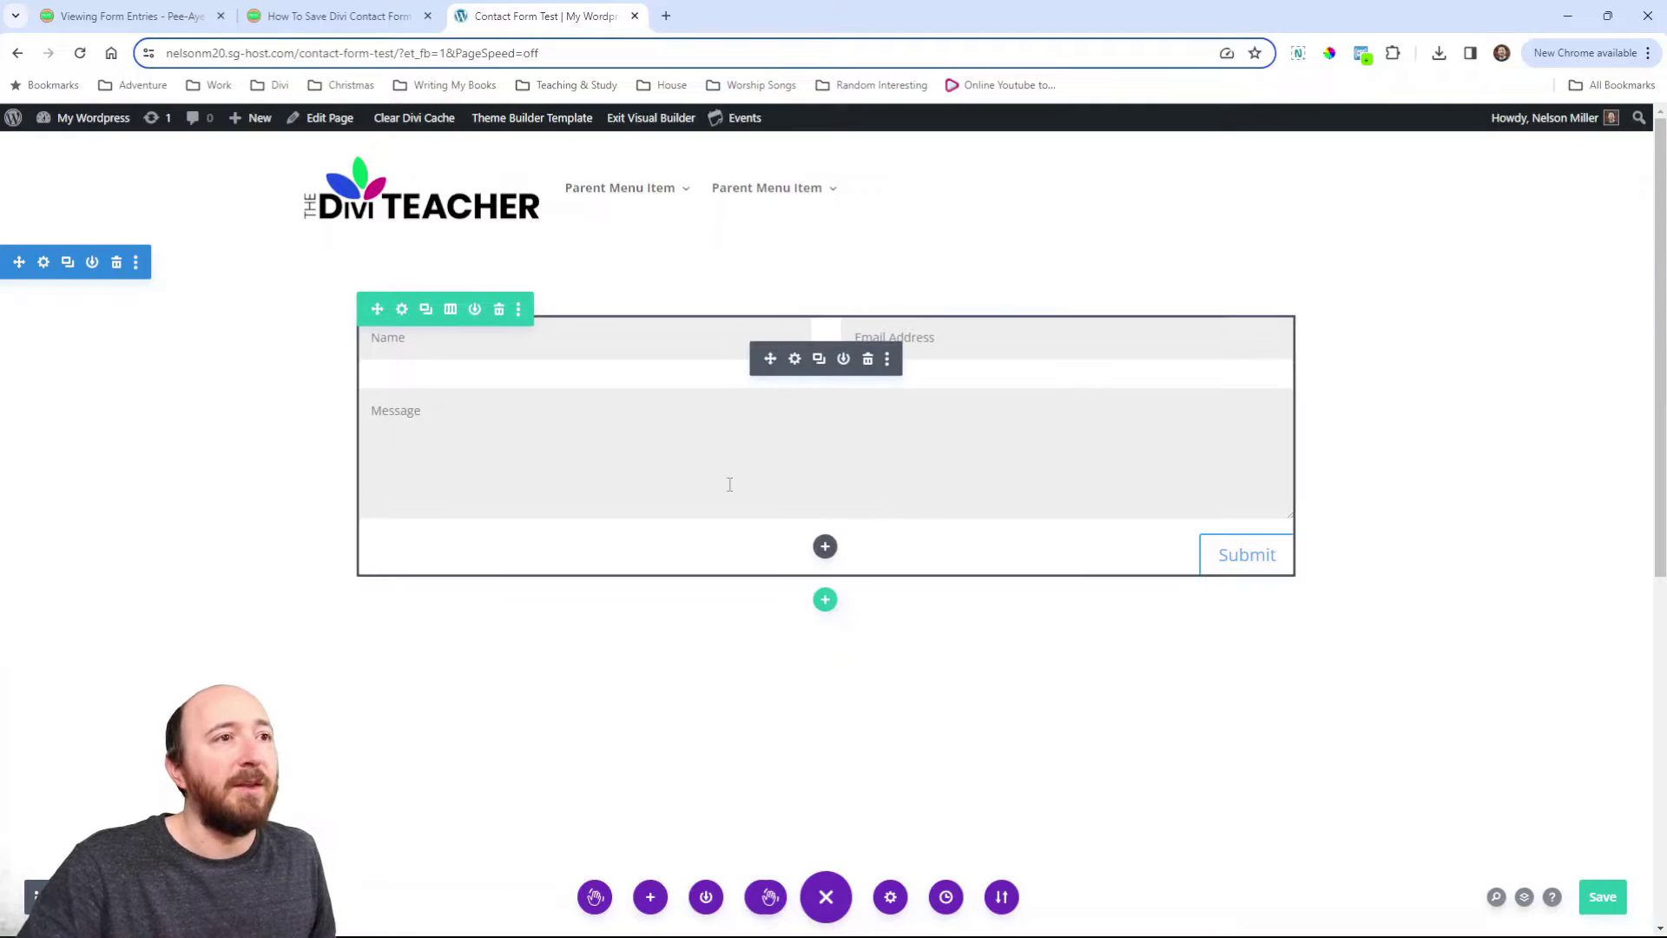
Reopen the contact form settings, expand Admin Label and select the Contact Form Unique ID
{"action": "left_click", "coordinate": [794, 361]}
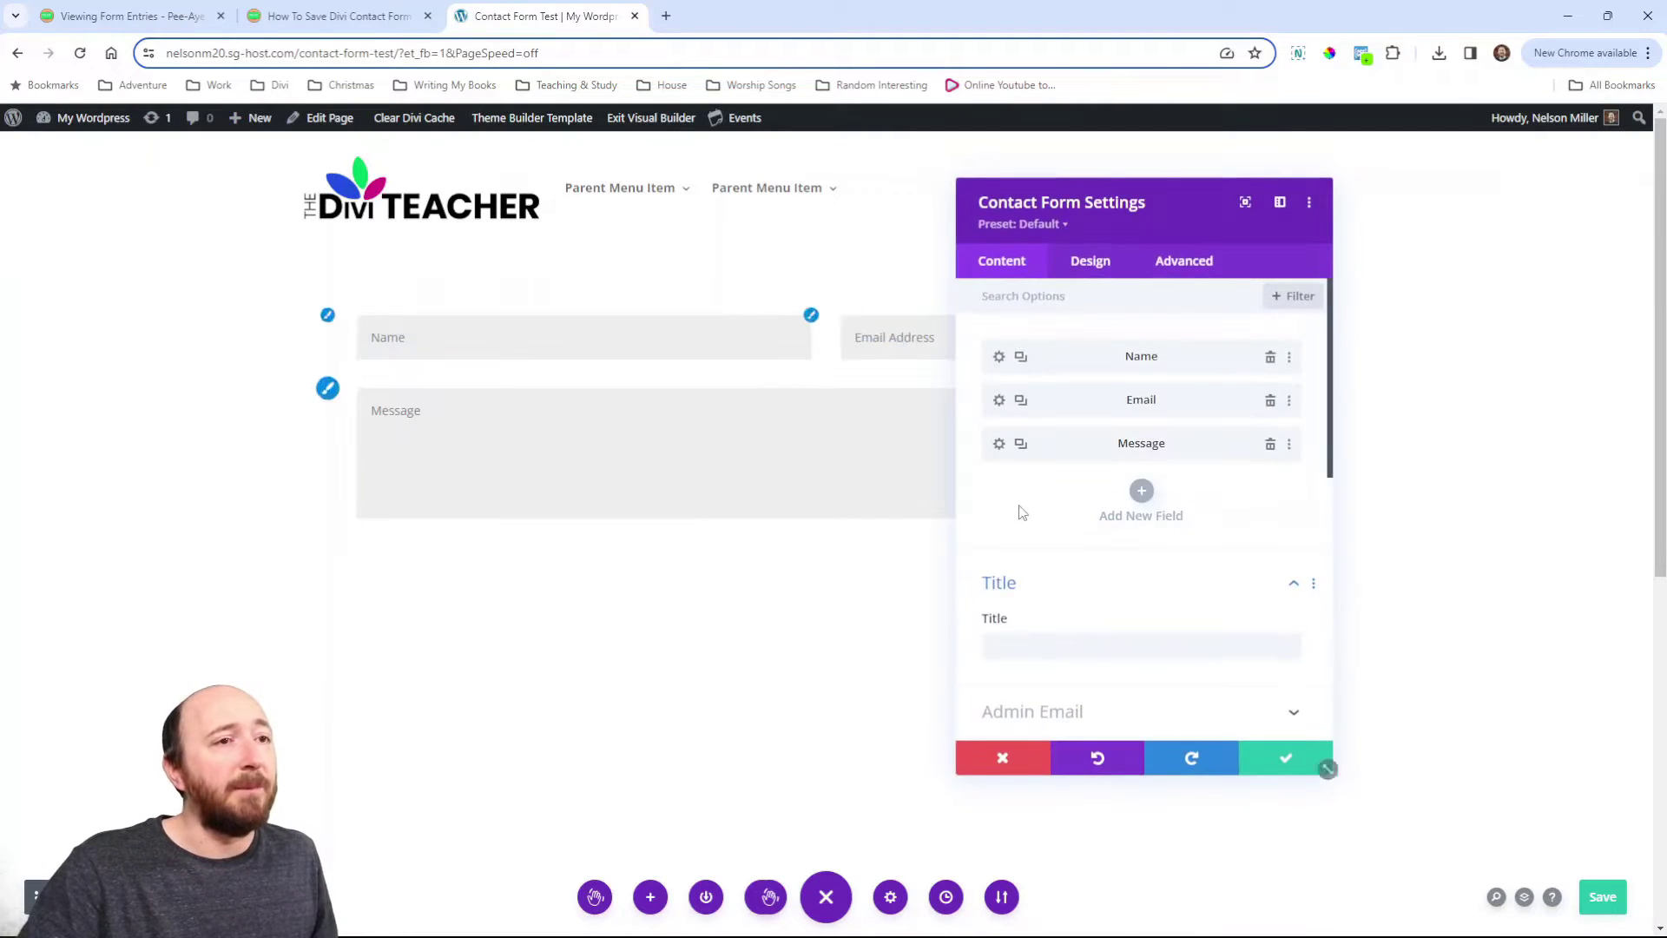
{"action": "scroll", "coordinate": [1042, 530], "scroll_direction": "down", "scroll_amount": 5}
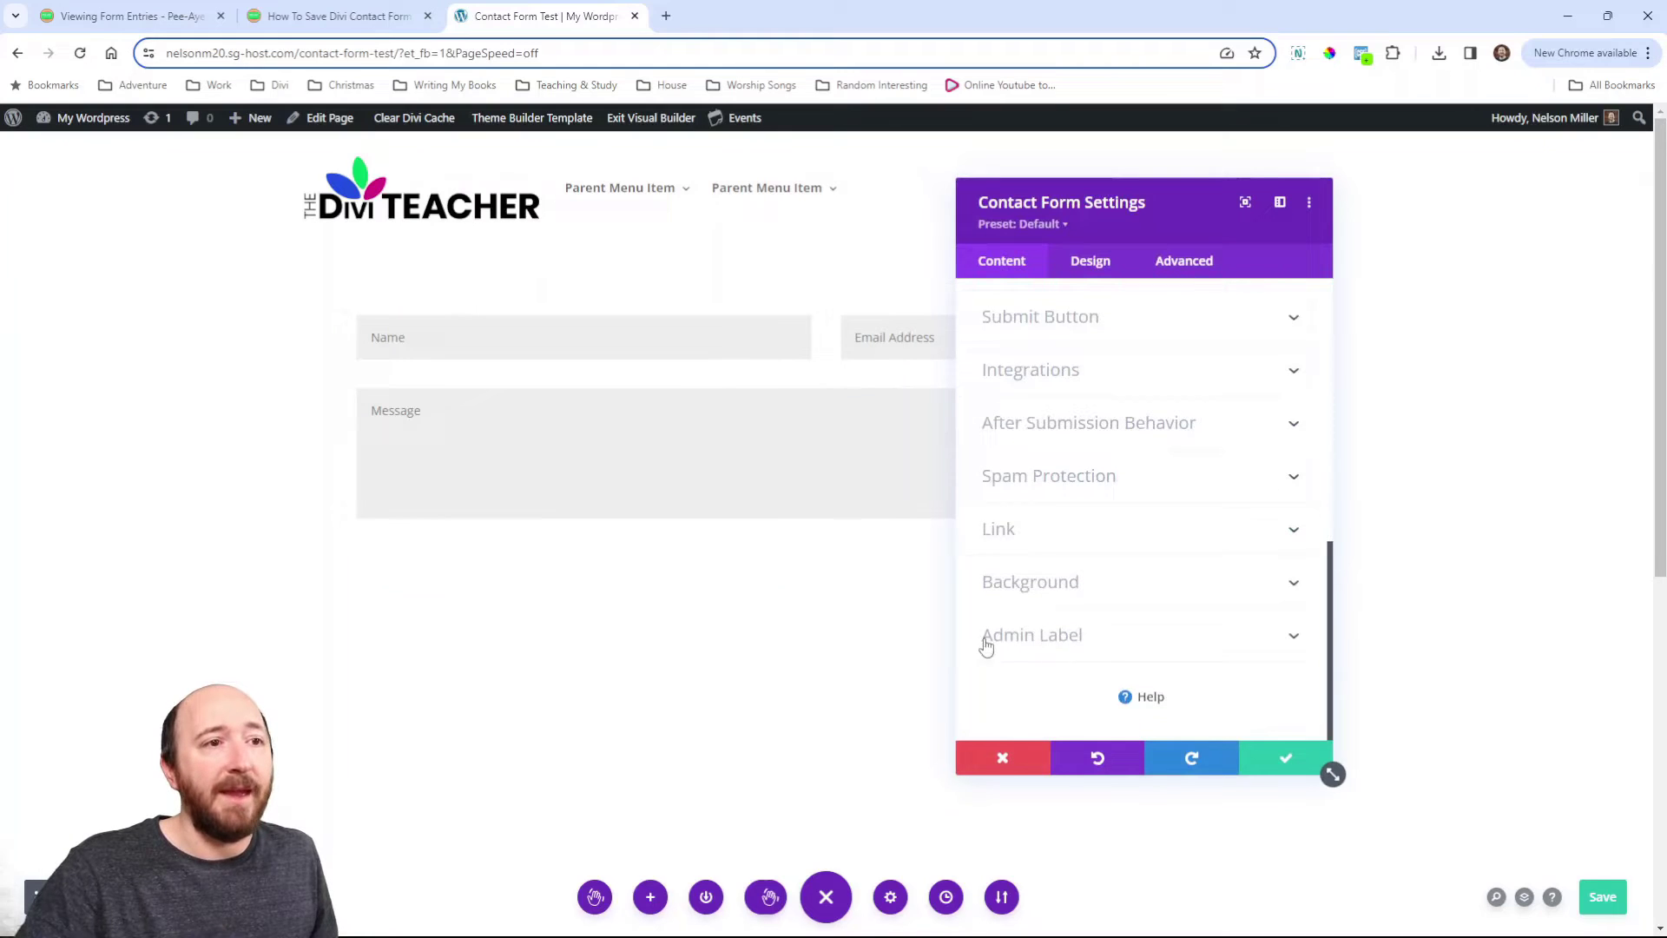
{"action": "left_click", "coordinate": [1041, 641]}
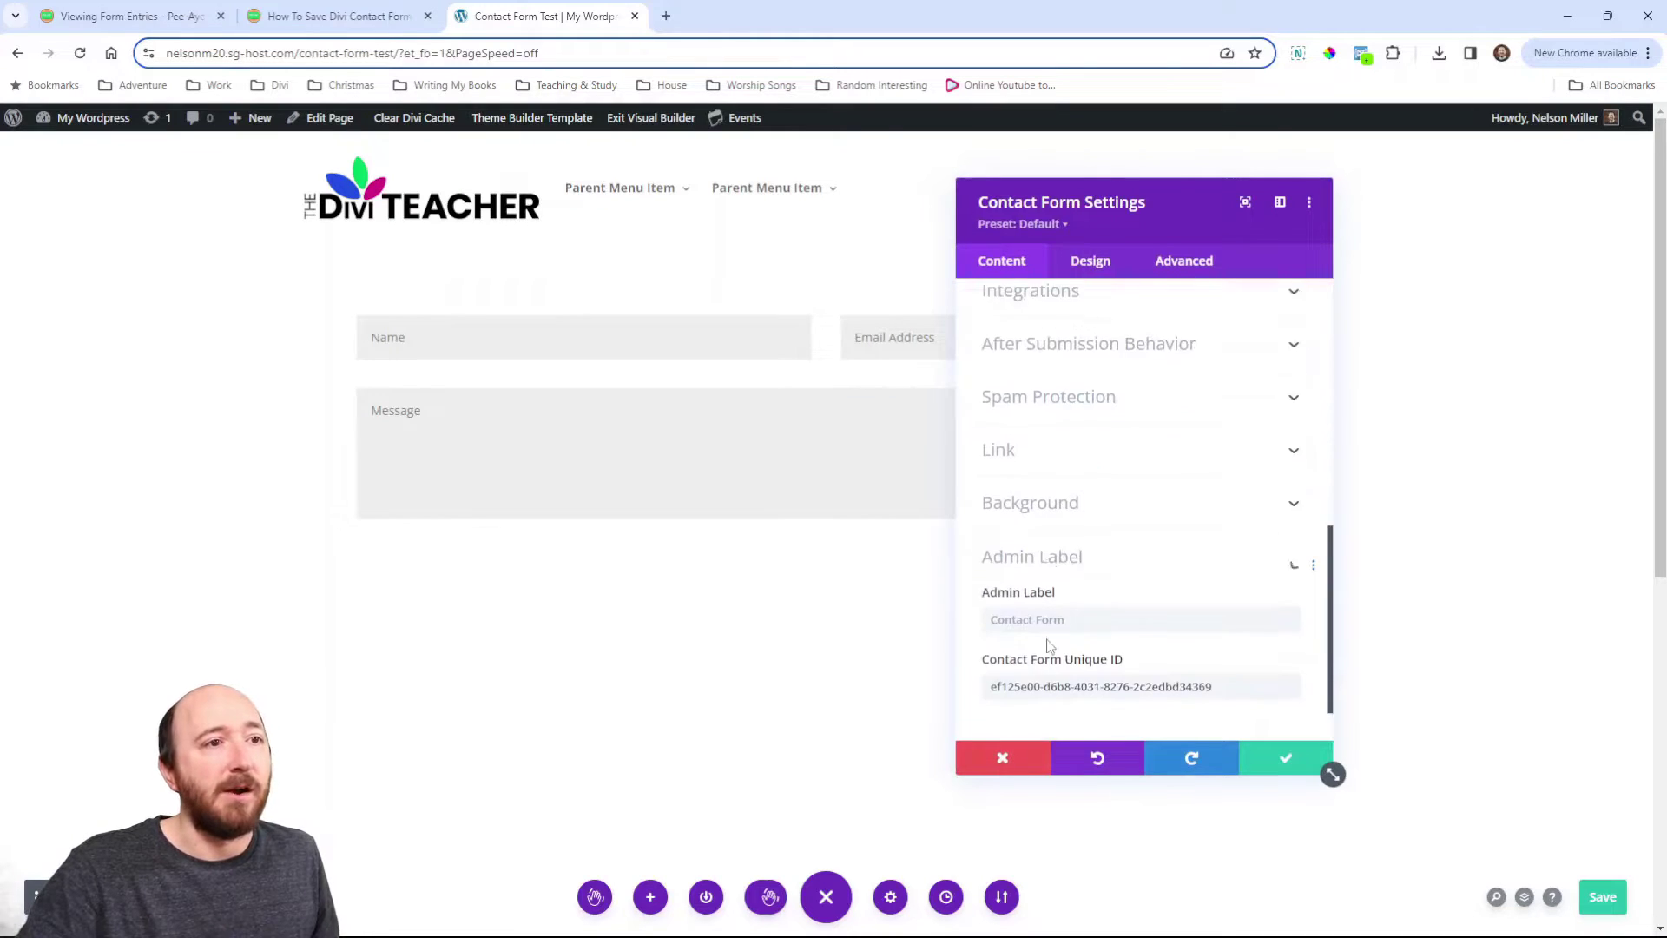
{"action": "mouse_move", "coordinate": [1012, 605]}
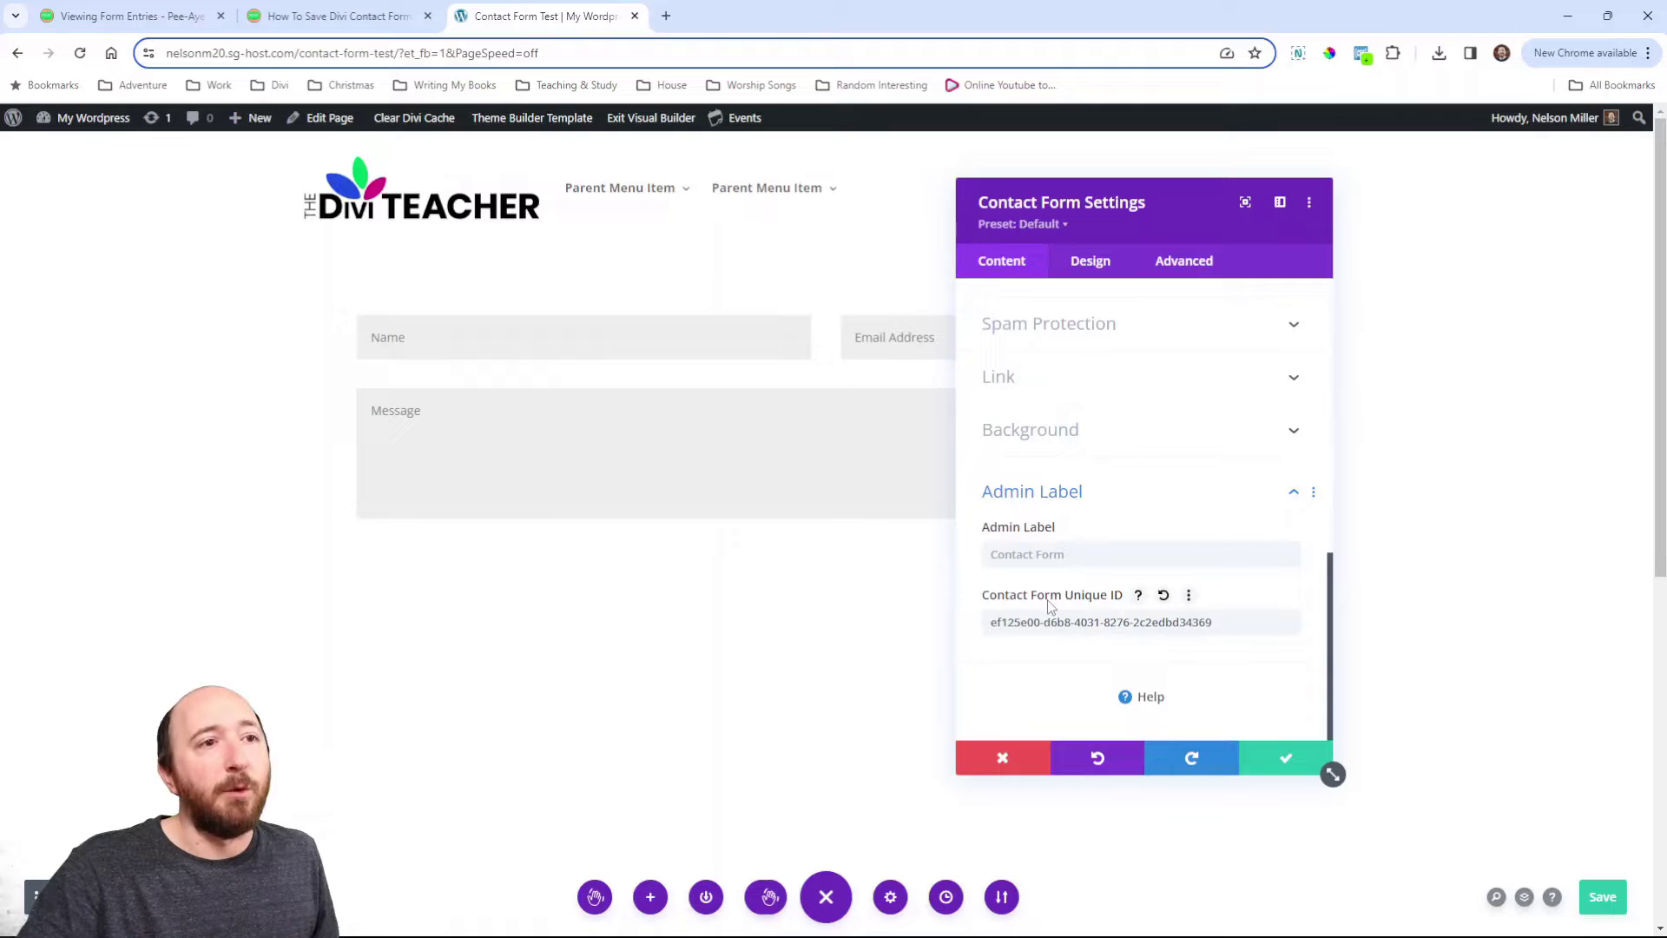
{"action": "left_click_drag", "start_coordinate": [1285, 622], "coordinate": [990, 622]}
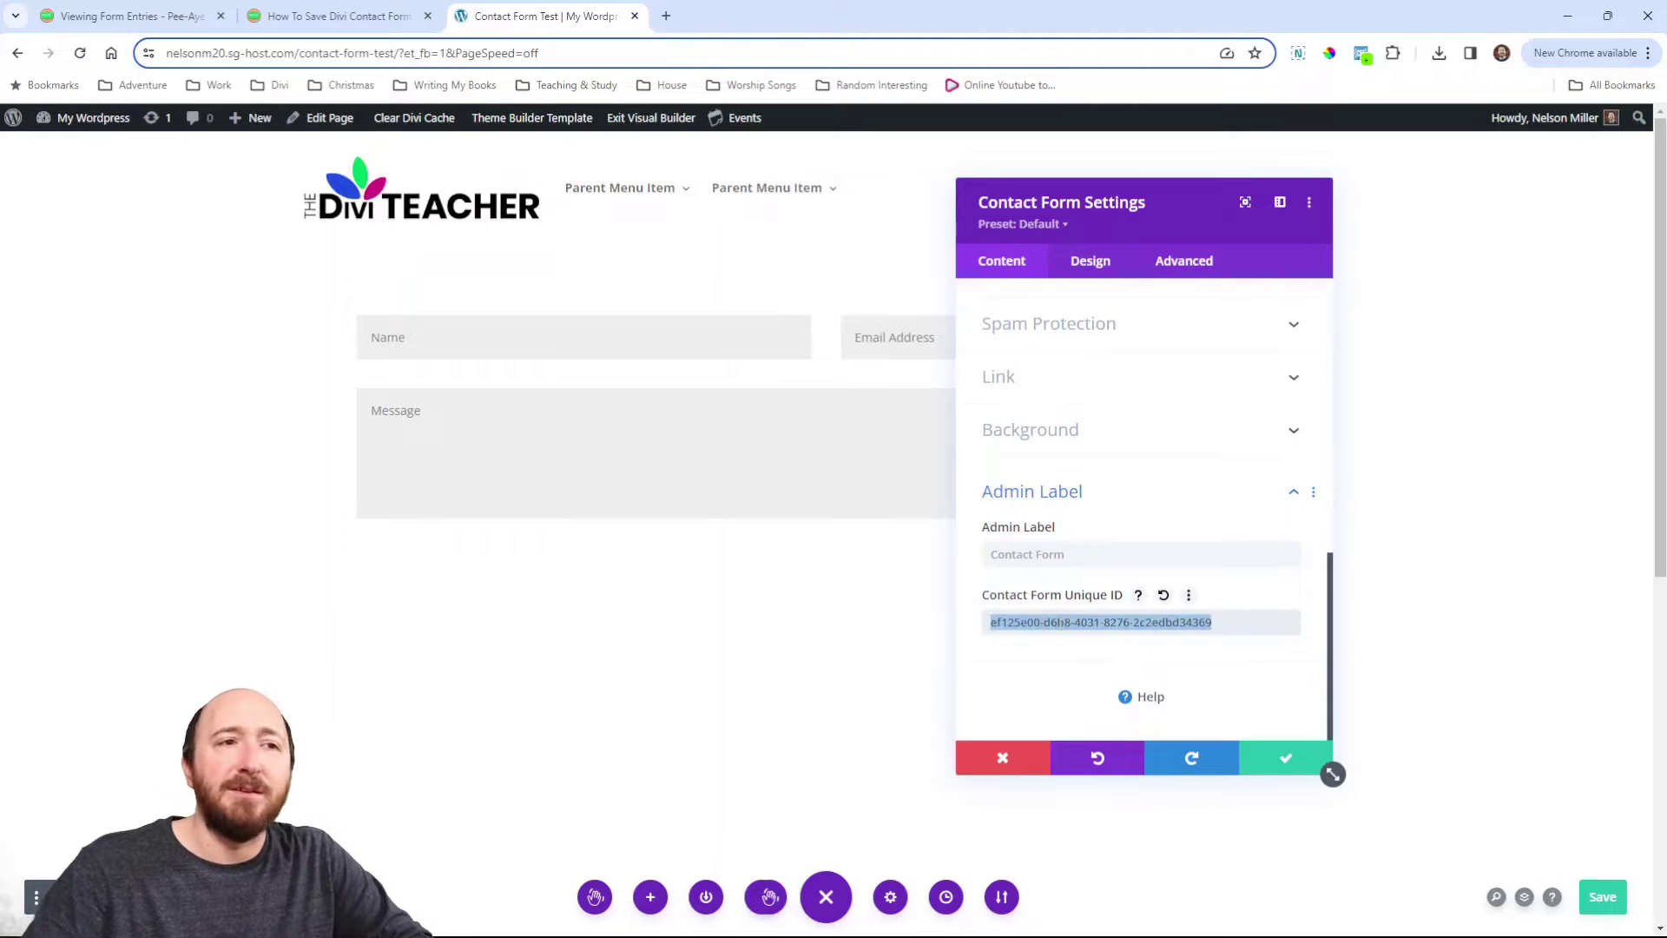
{"action": "left_click", "coordinate": [1089, 636]}
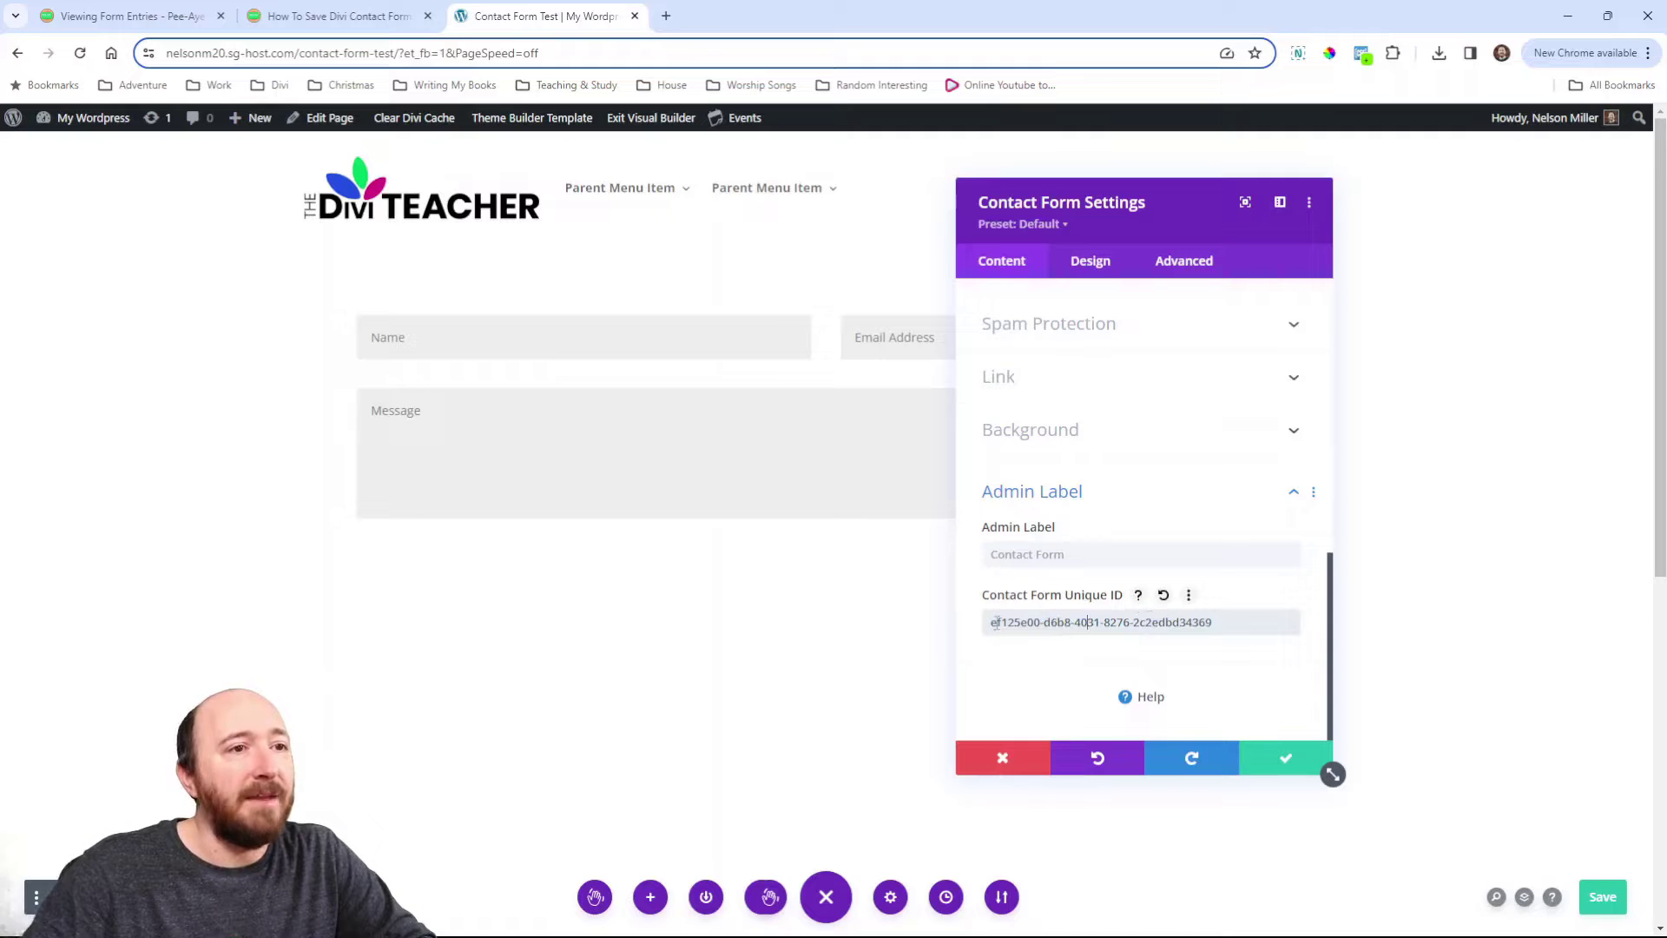
{"action": "left_click_drag", "start_coordinate": [997, 622], "coordinate": [1213, 624]}
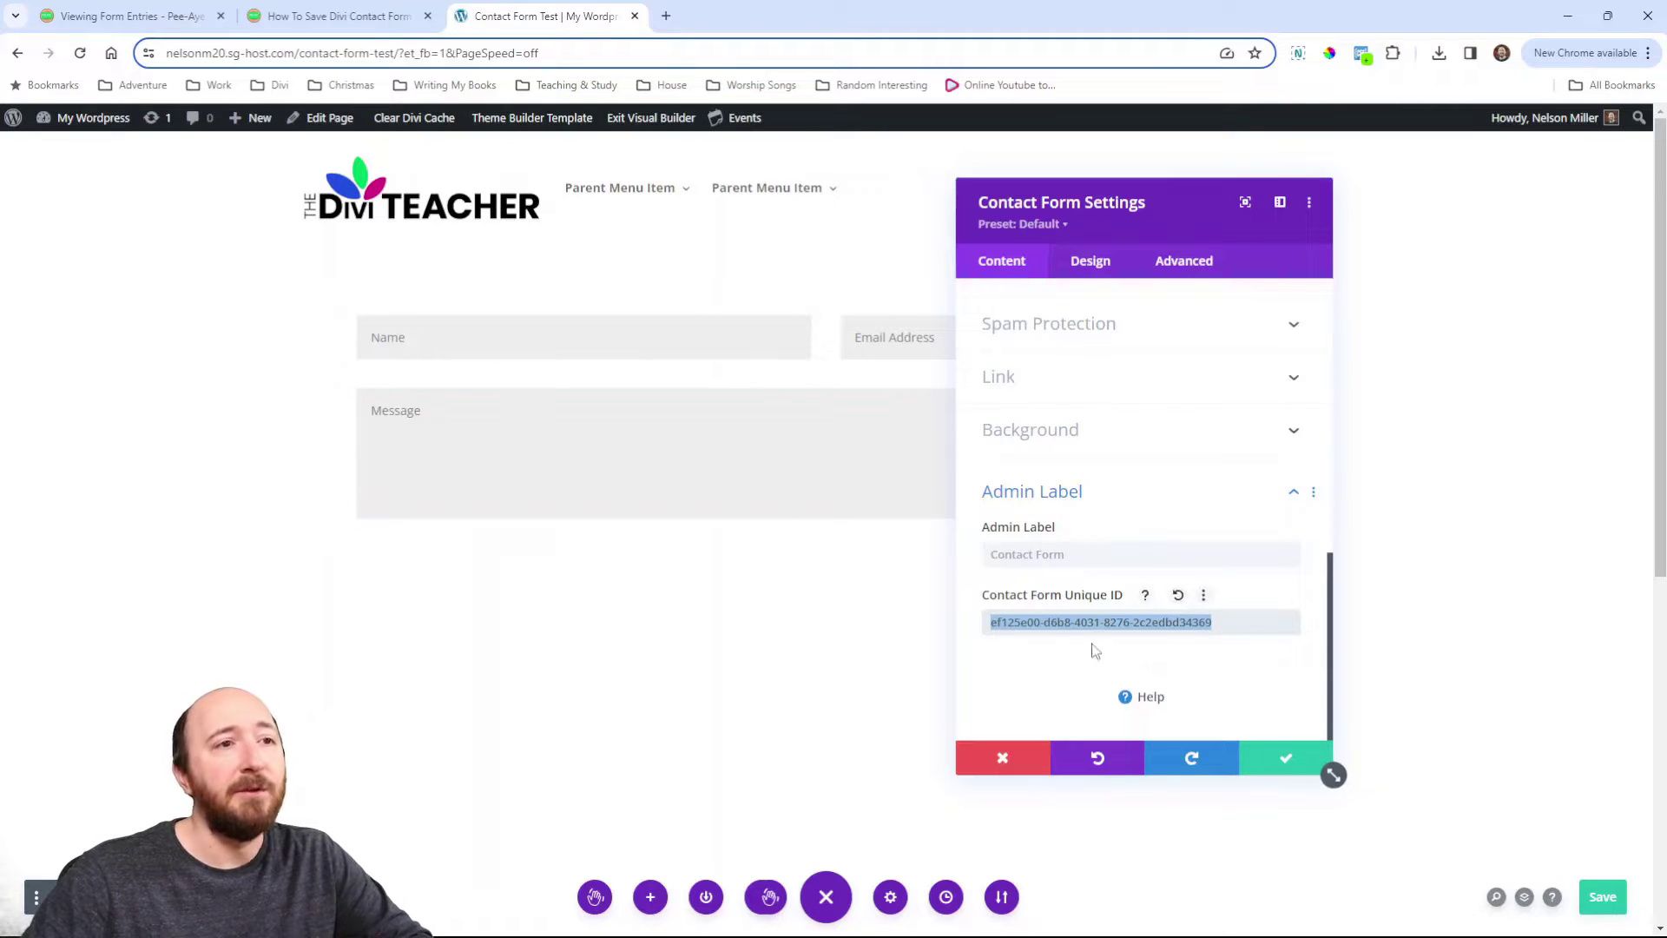
{"action": "left_click", "coordinate": [1076, 622]}
{"action": "double_click", "coordinate": [1076, 622]}
{"action": "triple_click", "coordinate": [1077, 623]}
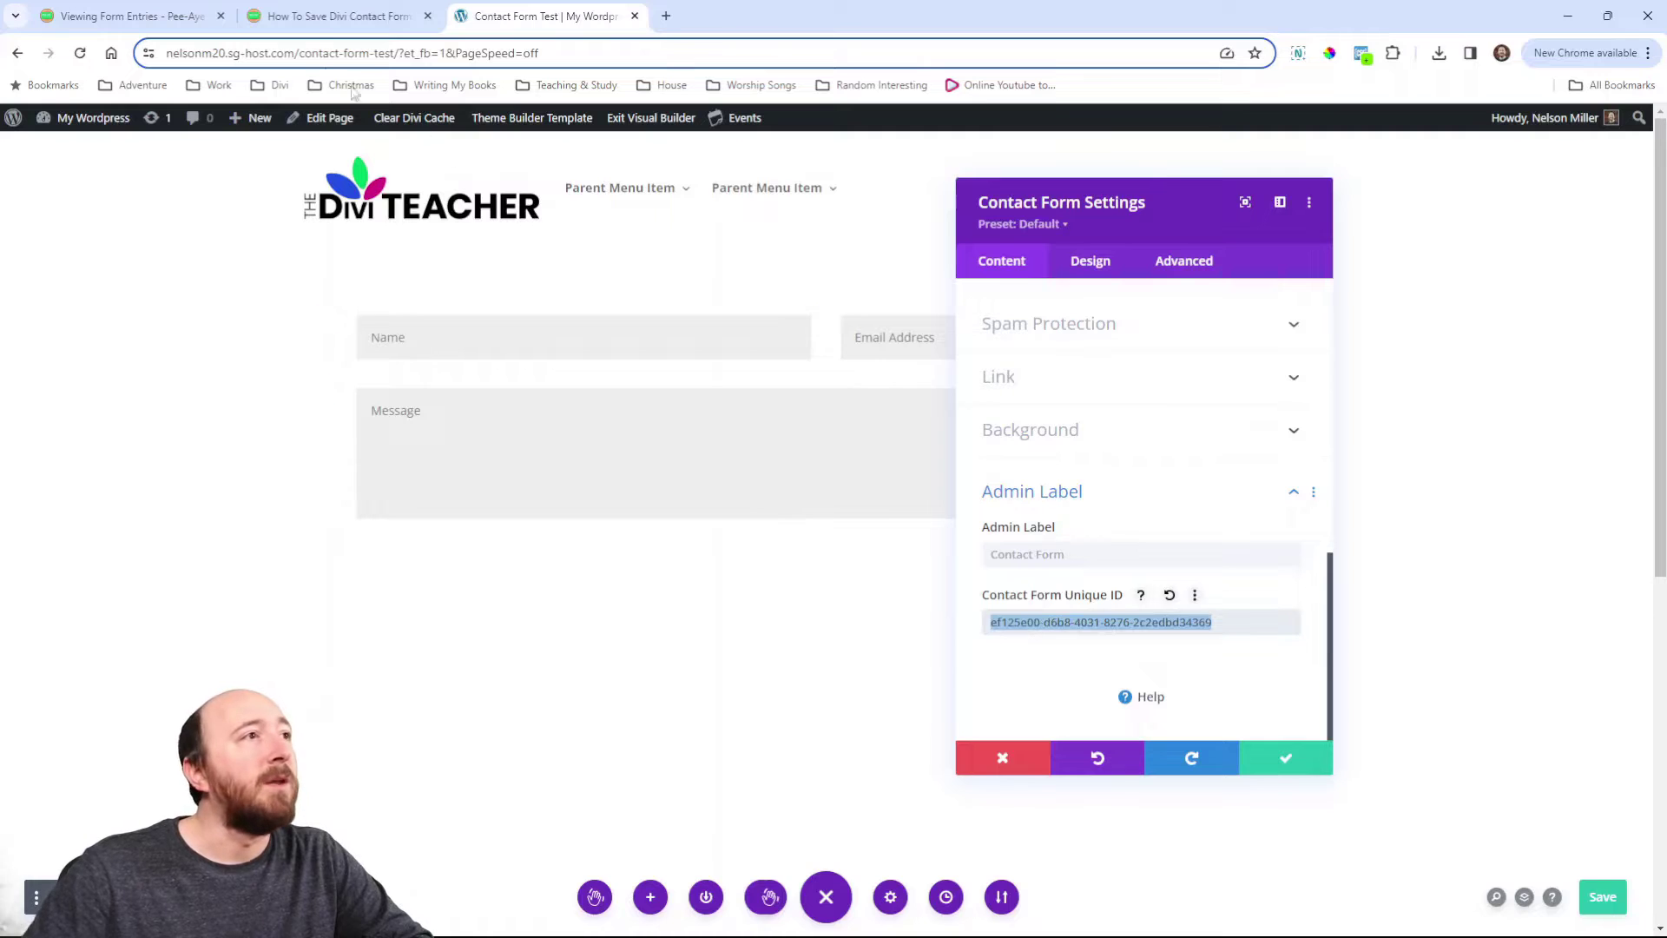
Check the article's explanation of the module's unique ID
{"action": "left_click", "coordinate": [339, 15]}
{"action": "scroll", "coordinate": [622, 445], "scroll_direction": "down", "scroll_amount": 6}
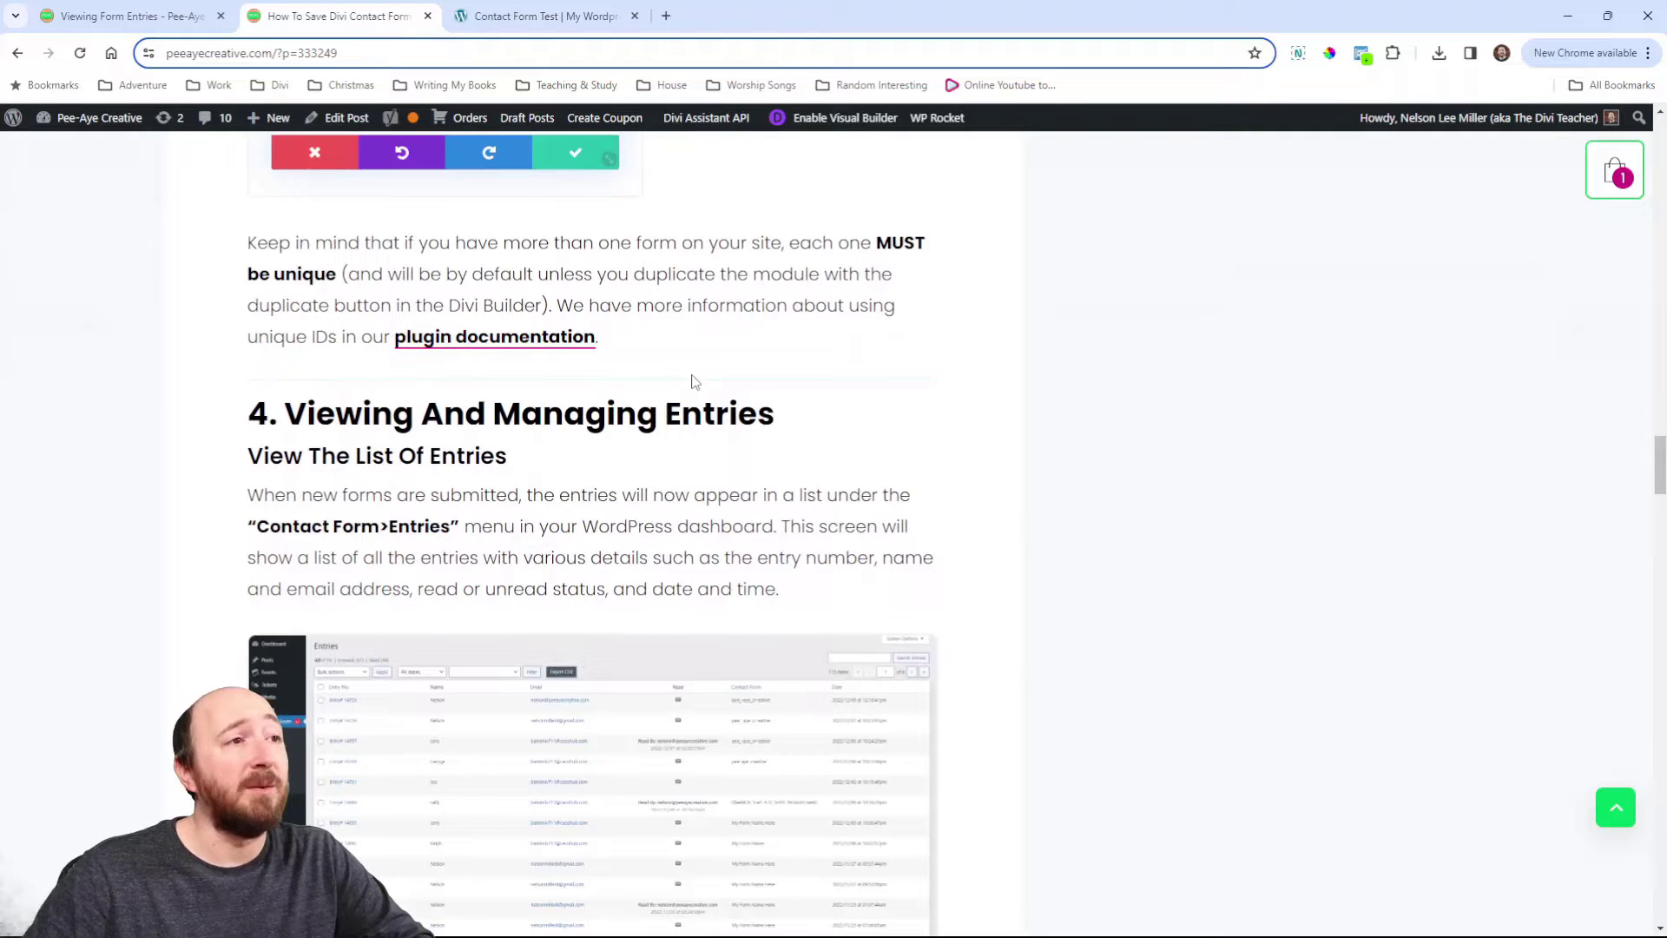
{"action": "scroll", "coordinate": [694, 382], "scroll_direction": "up", "scroll_amount": 2}
Close the form settings without saving, then duplicate the contact form and delete the copy
{"action": "left_click", "coordinate": [539, 15]}
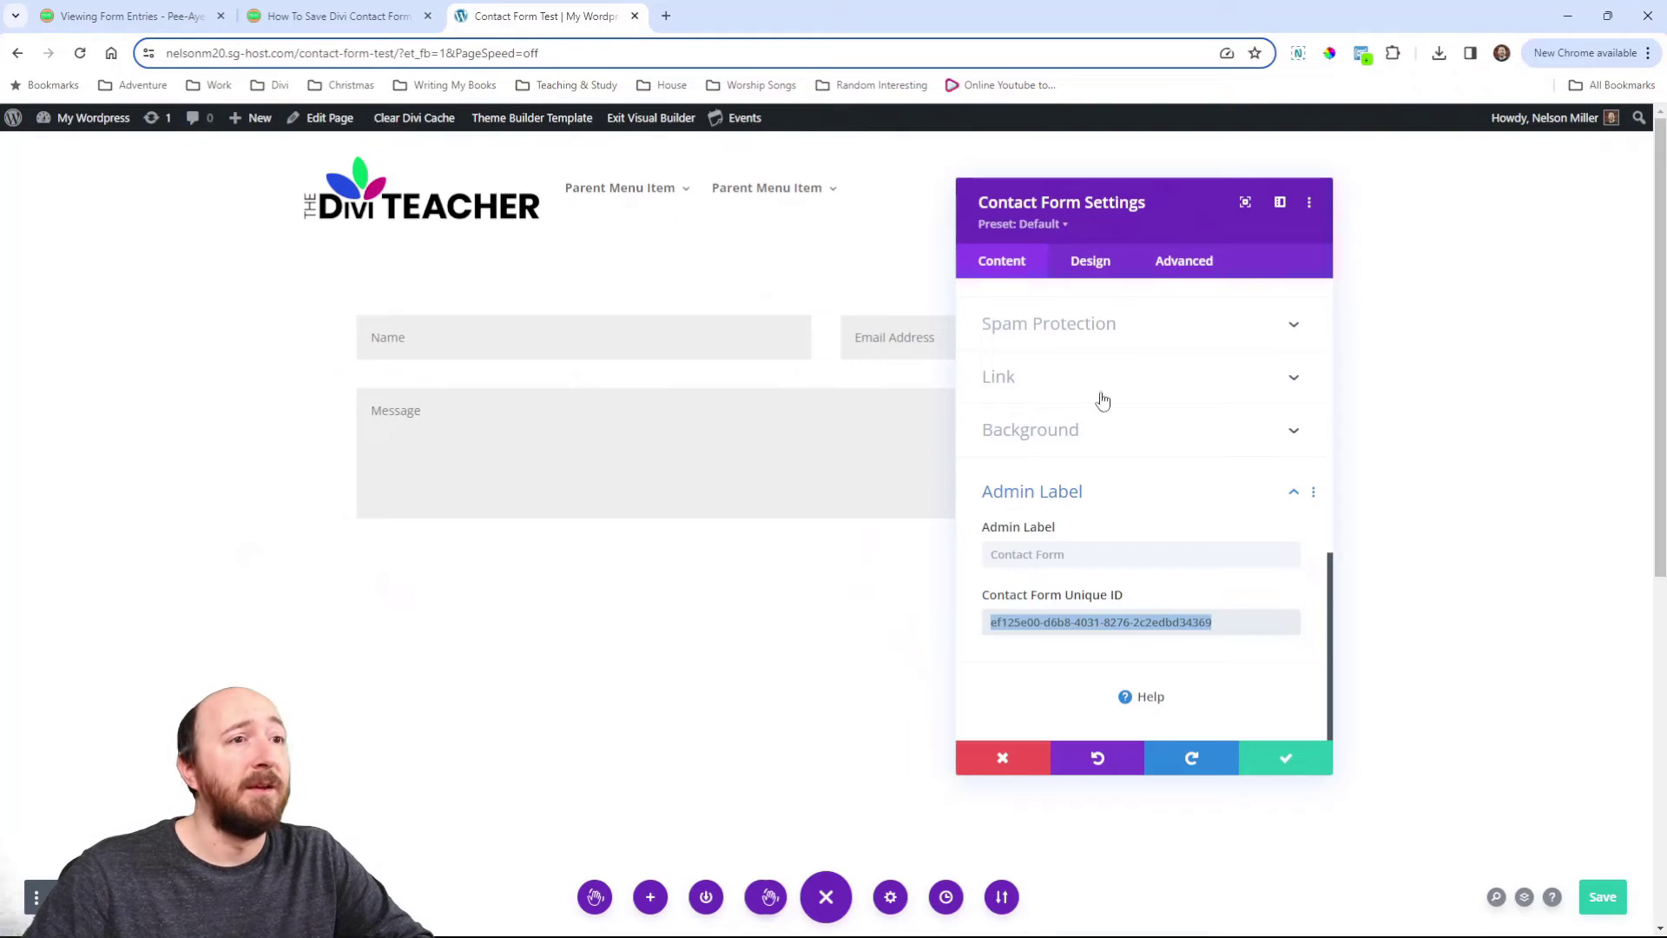
{"action": "left_click", "coordinate": [1137, 595]}
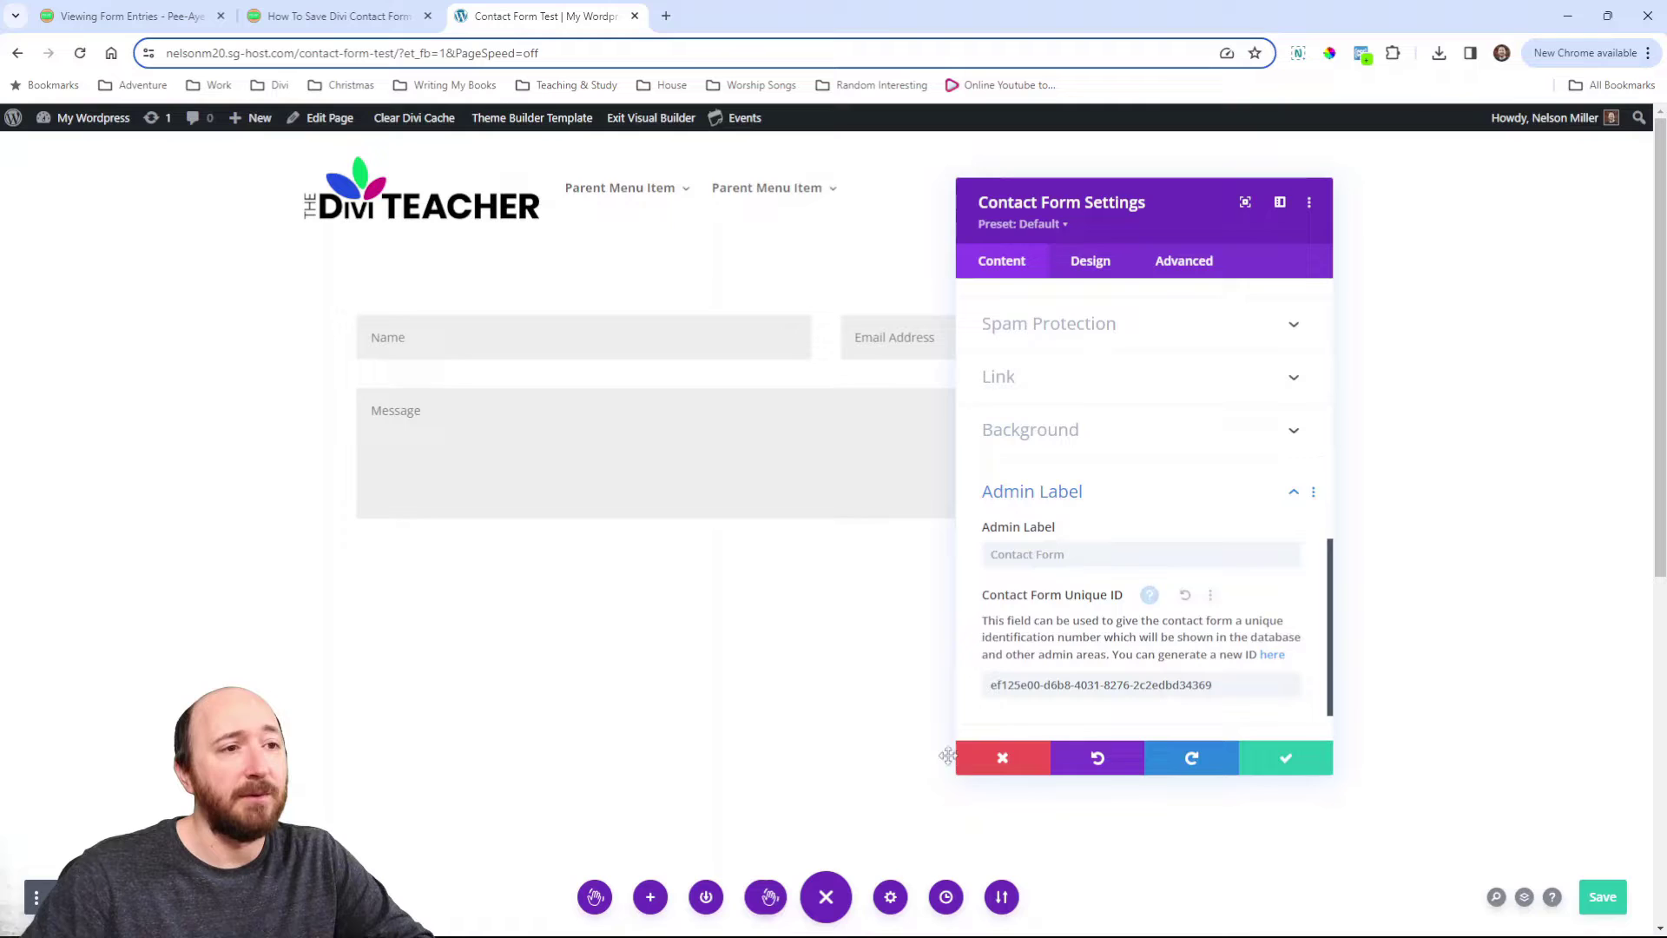
{"action": "left_click", "coordinate": [1000, 757]}
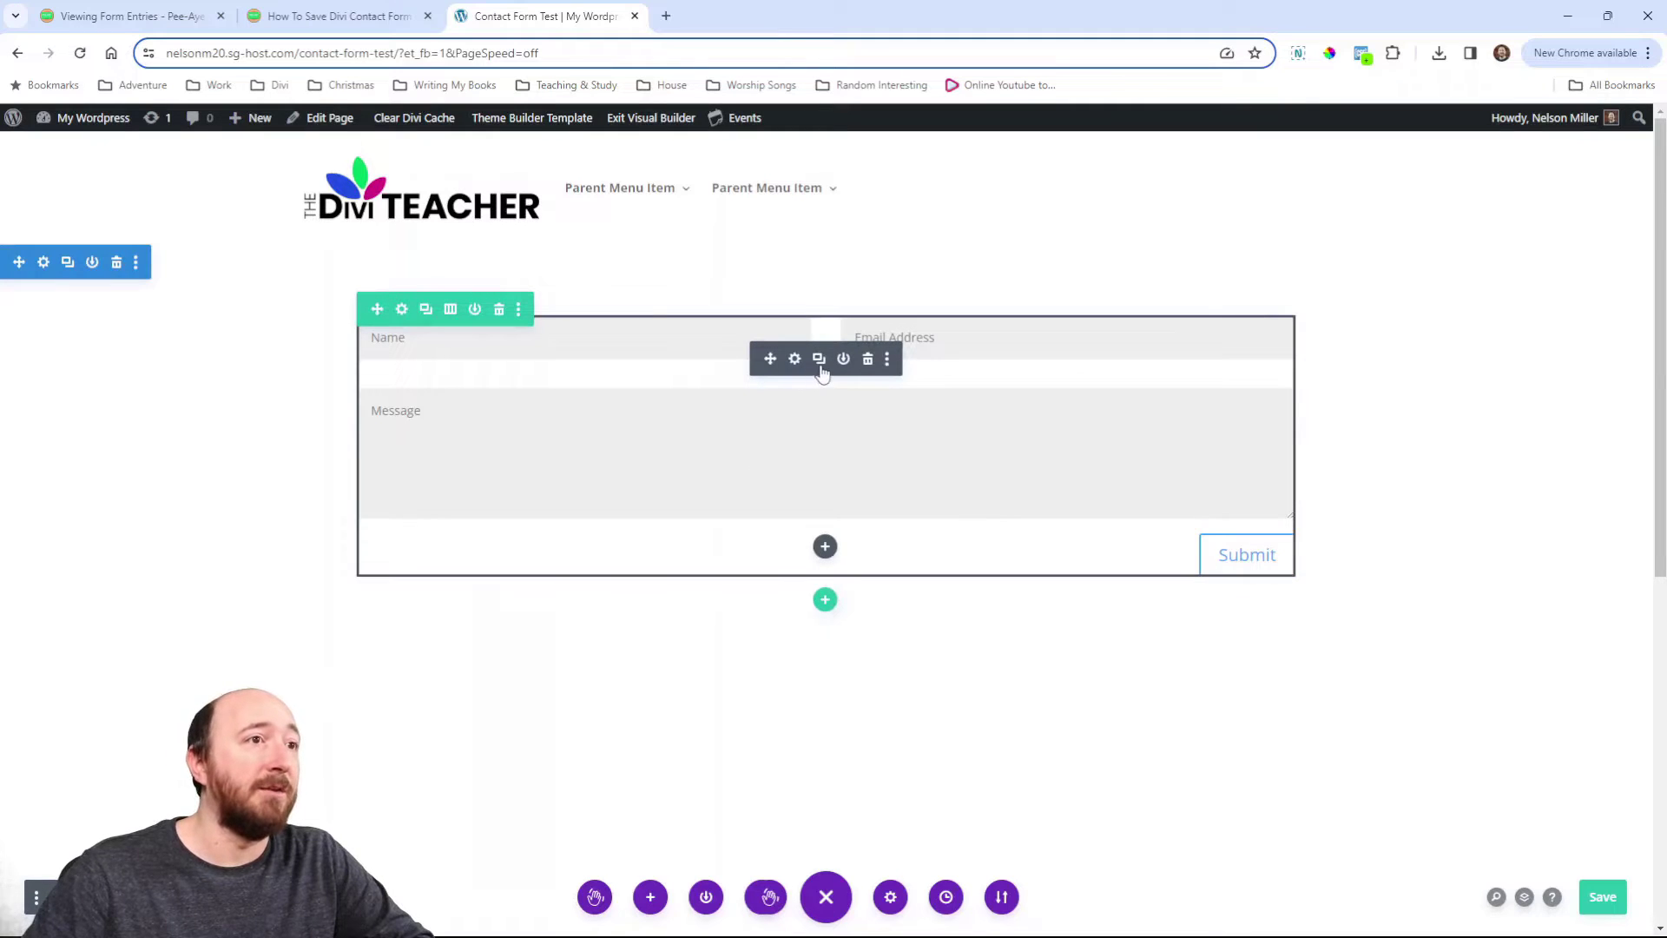
{"action": "left_click", "coordinate": [821, 368]}
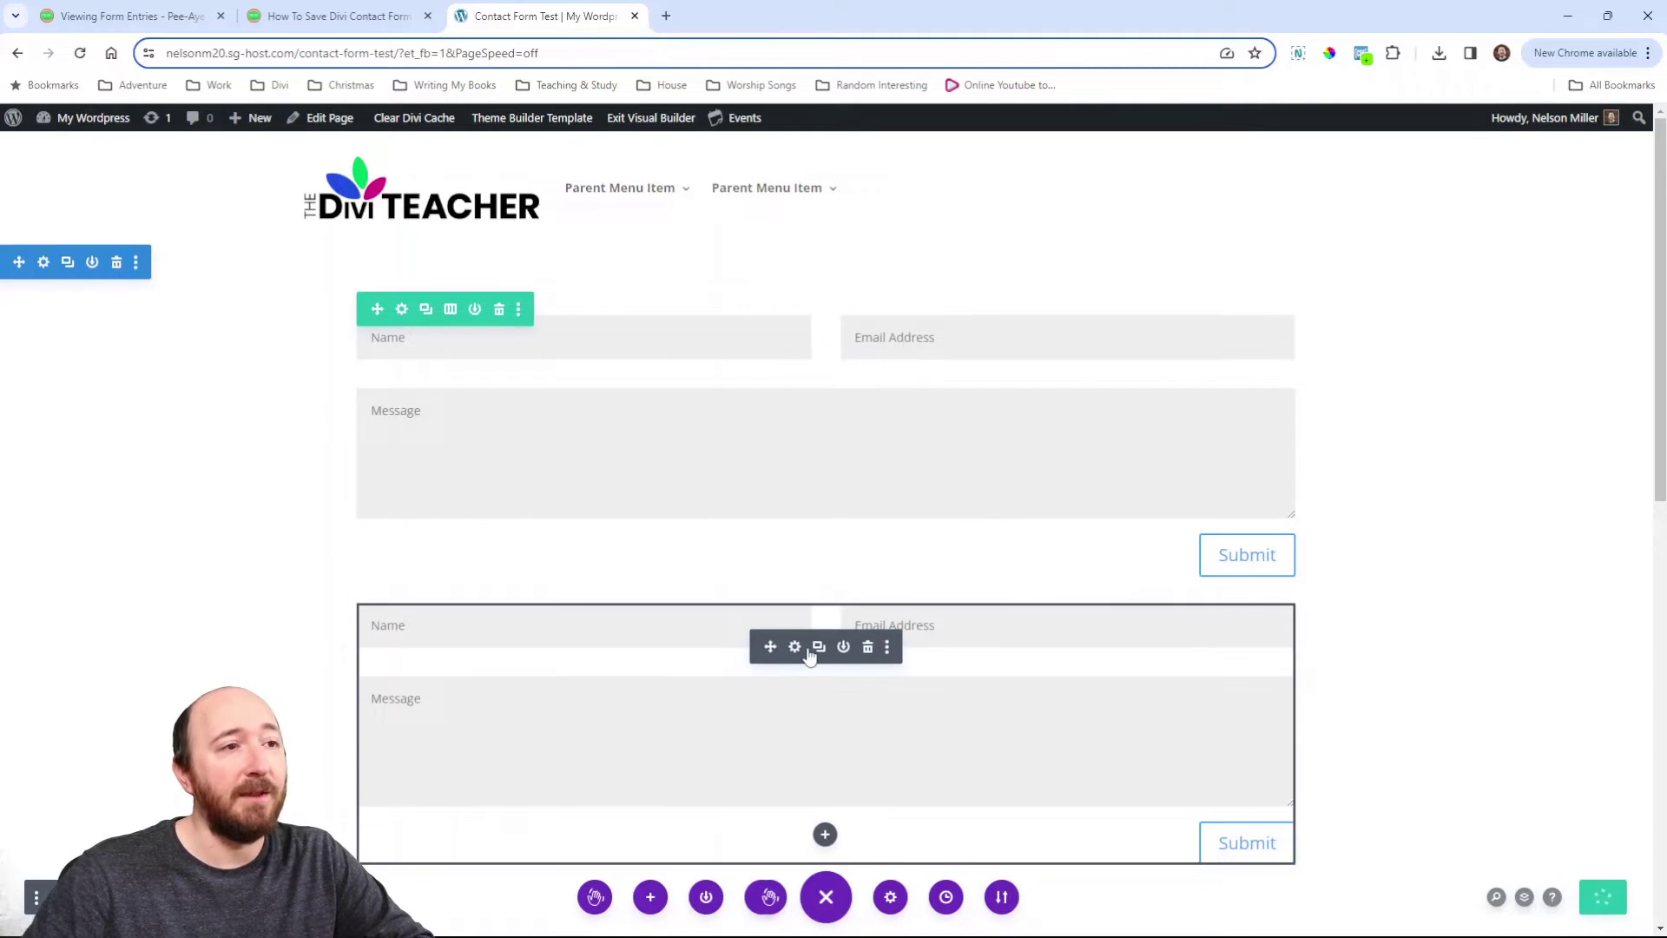
{"action": "left_click", "coordinate": [867, 647]}
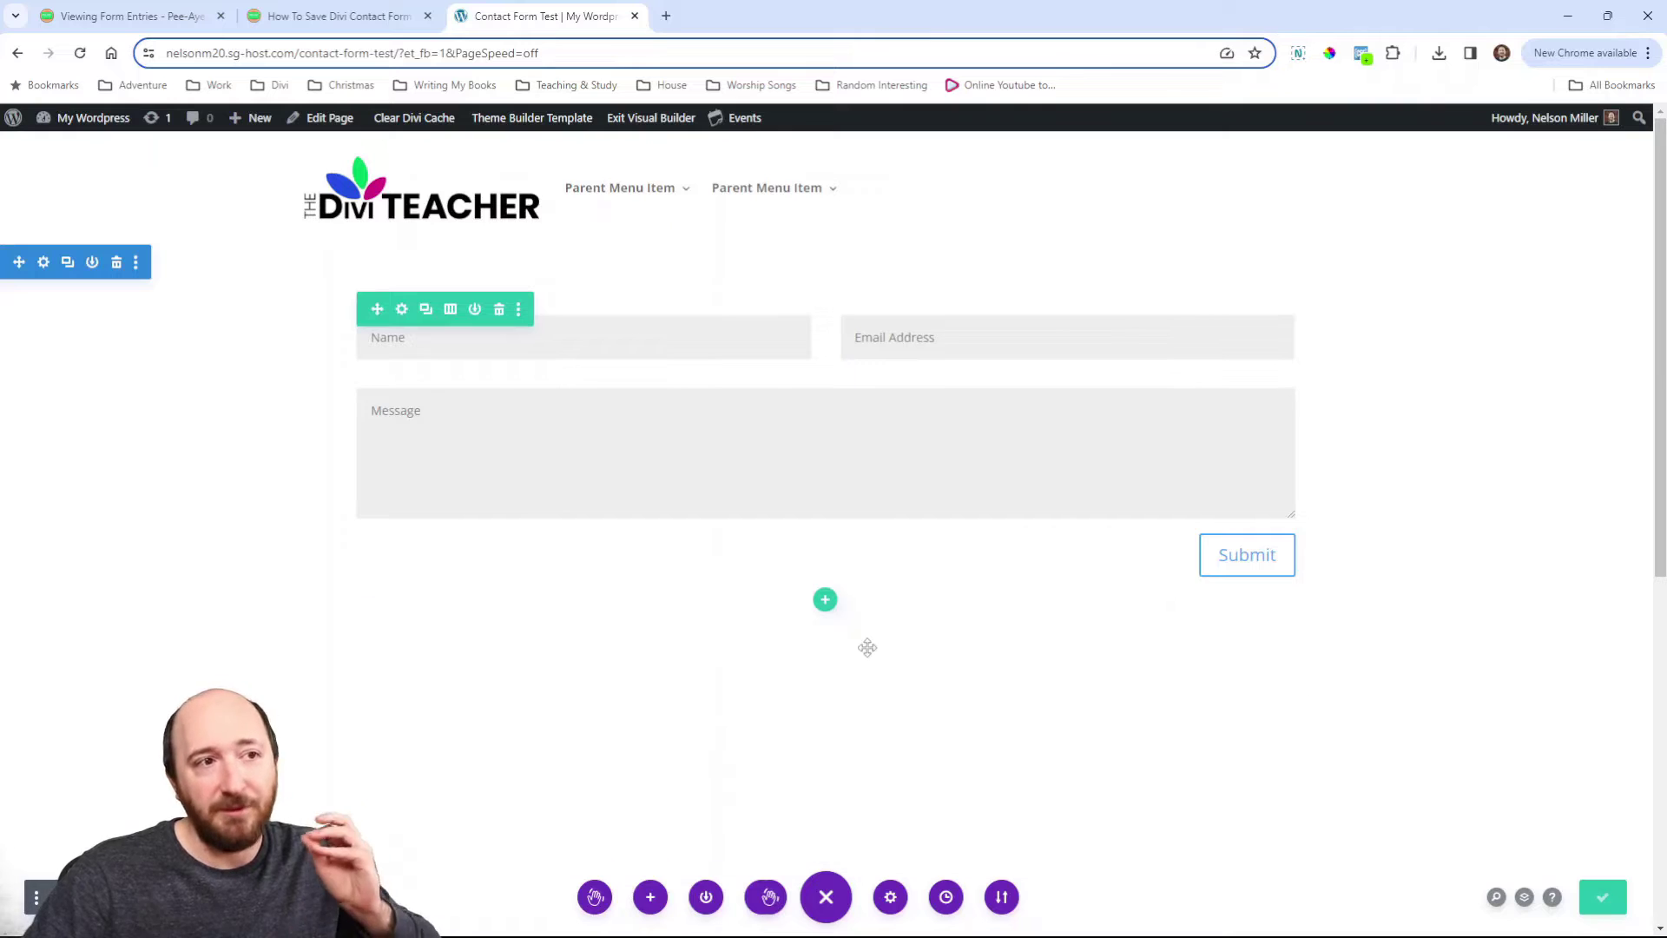
{"action": "mouse_move", "coordinate": [770, 417]}
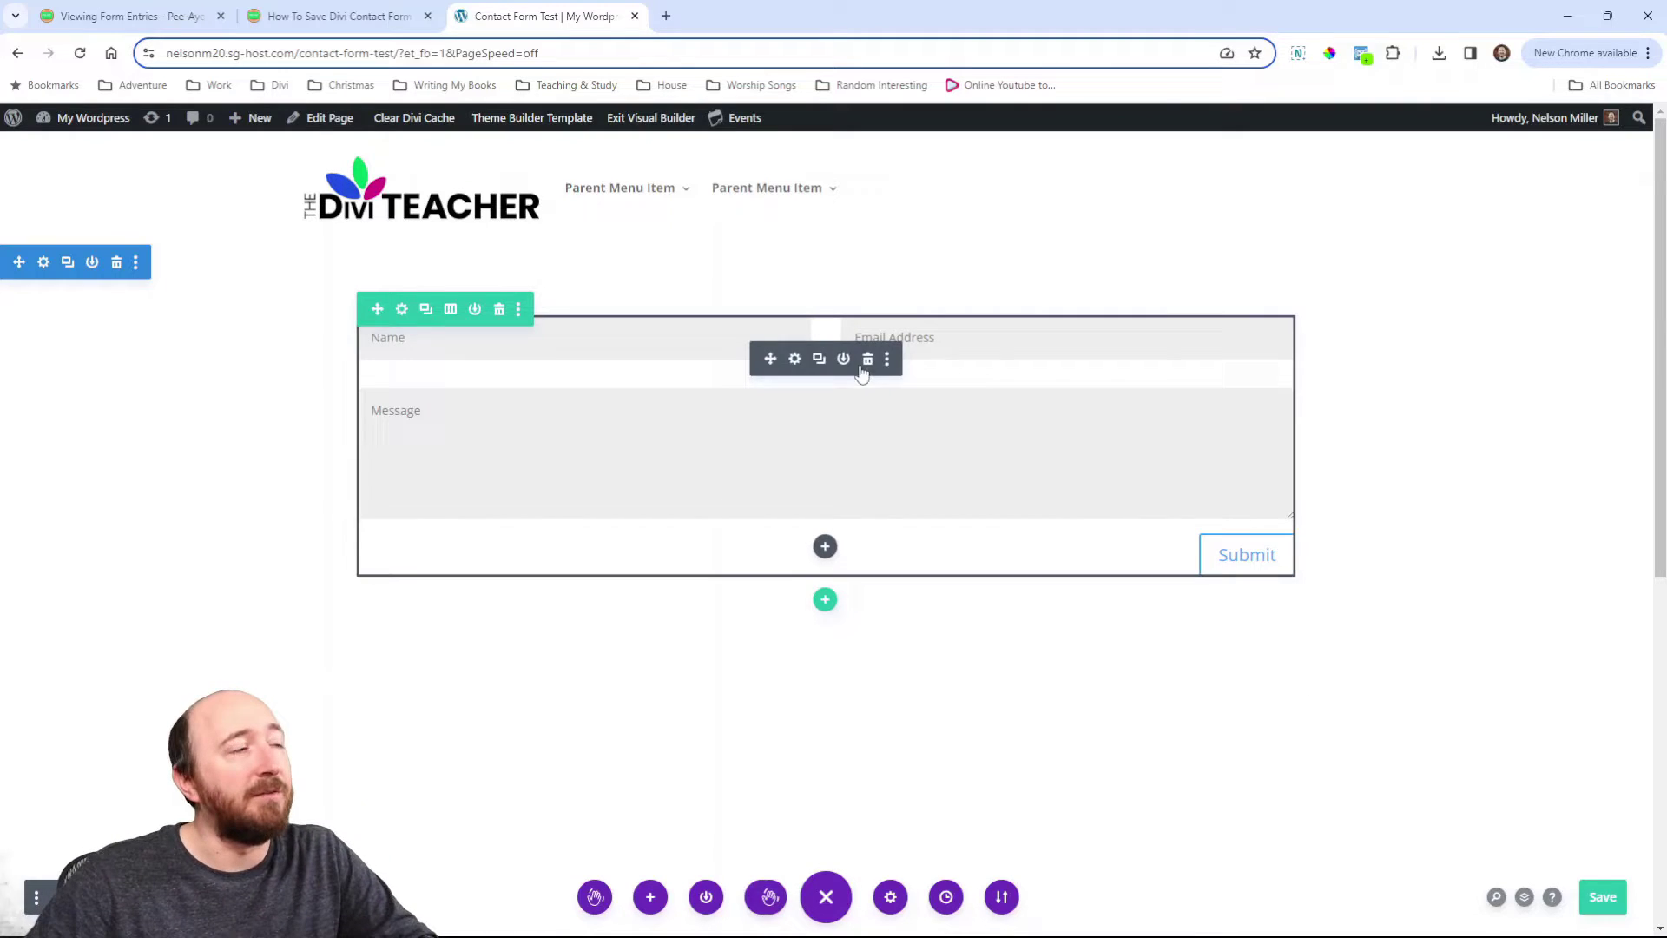
Glance at the article again, then go to the WordPress Dashboard from the My Wordpress menu
{"action": "left_click", "coordinate": [337, 15]}
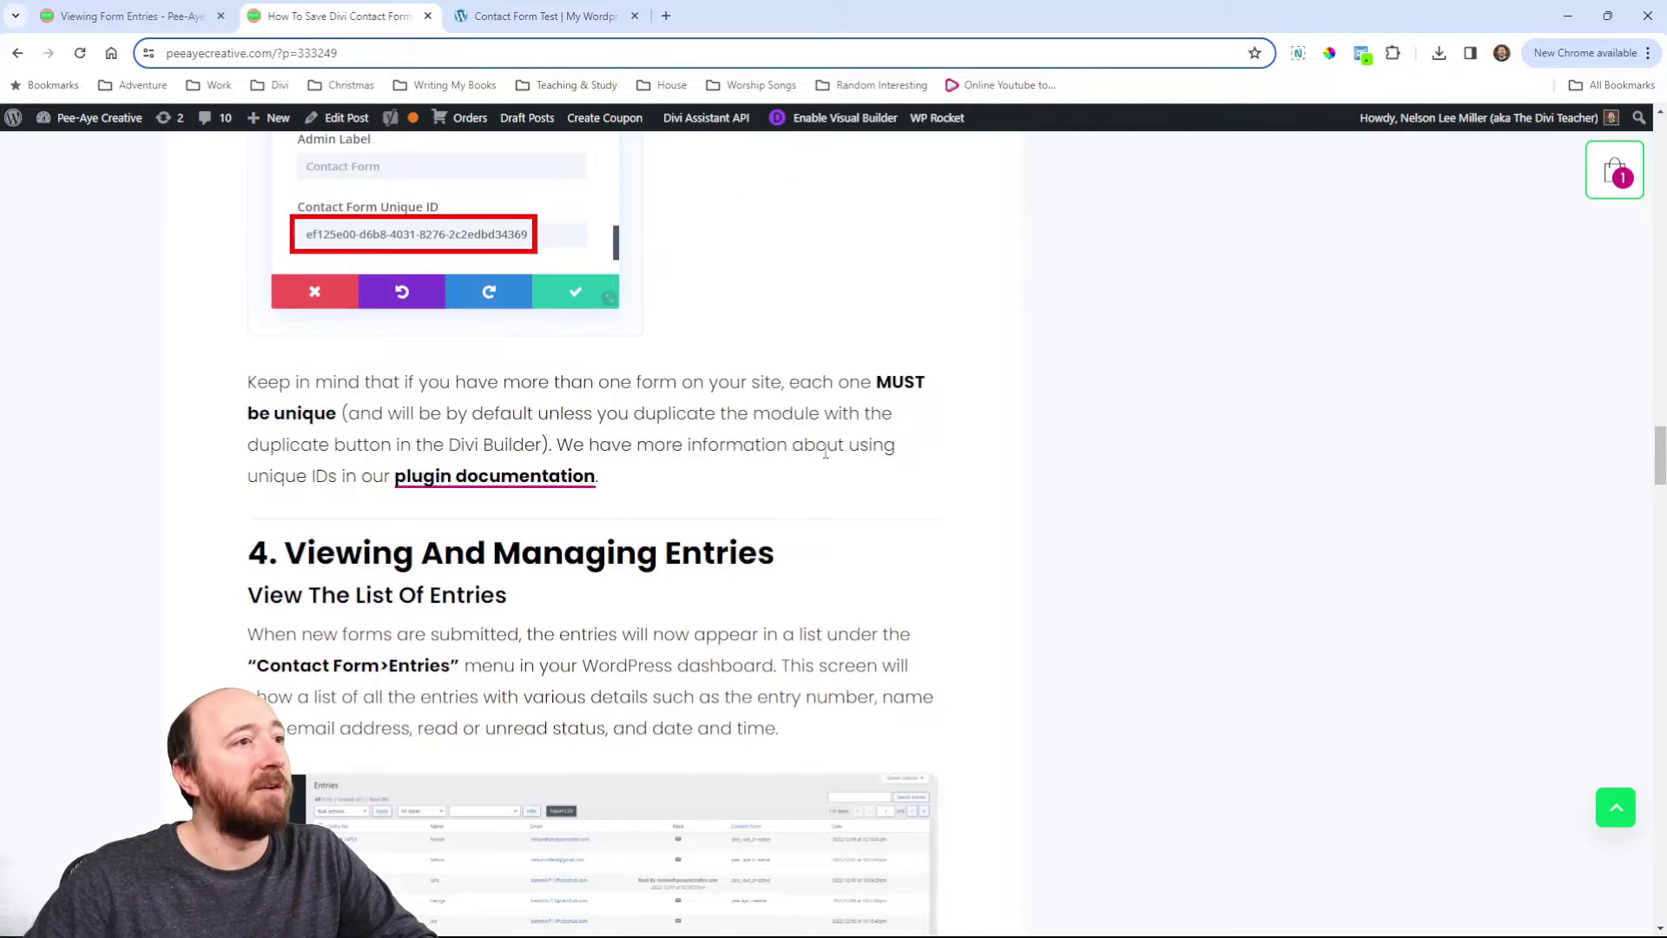
{"action": "scroll", "coordinate": [695, 443], "scroll_direction": "down", "scroll_amount": 4}
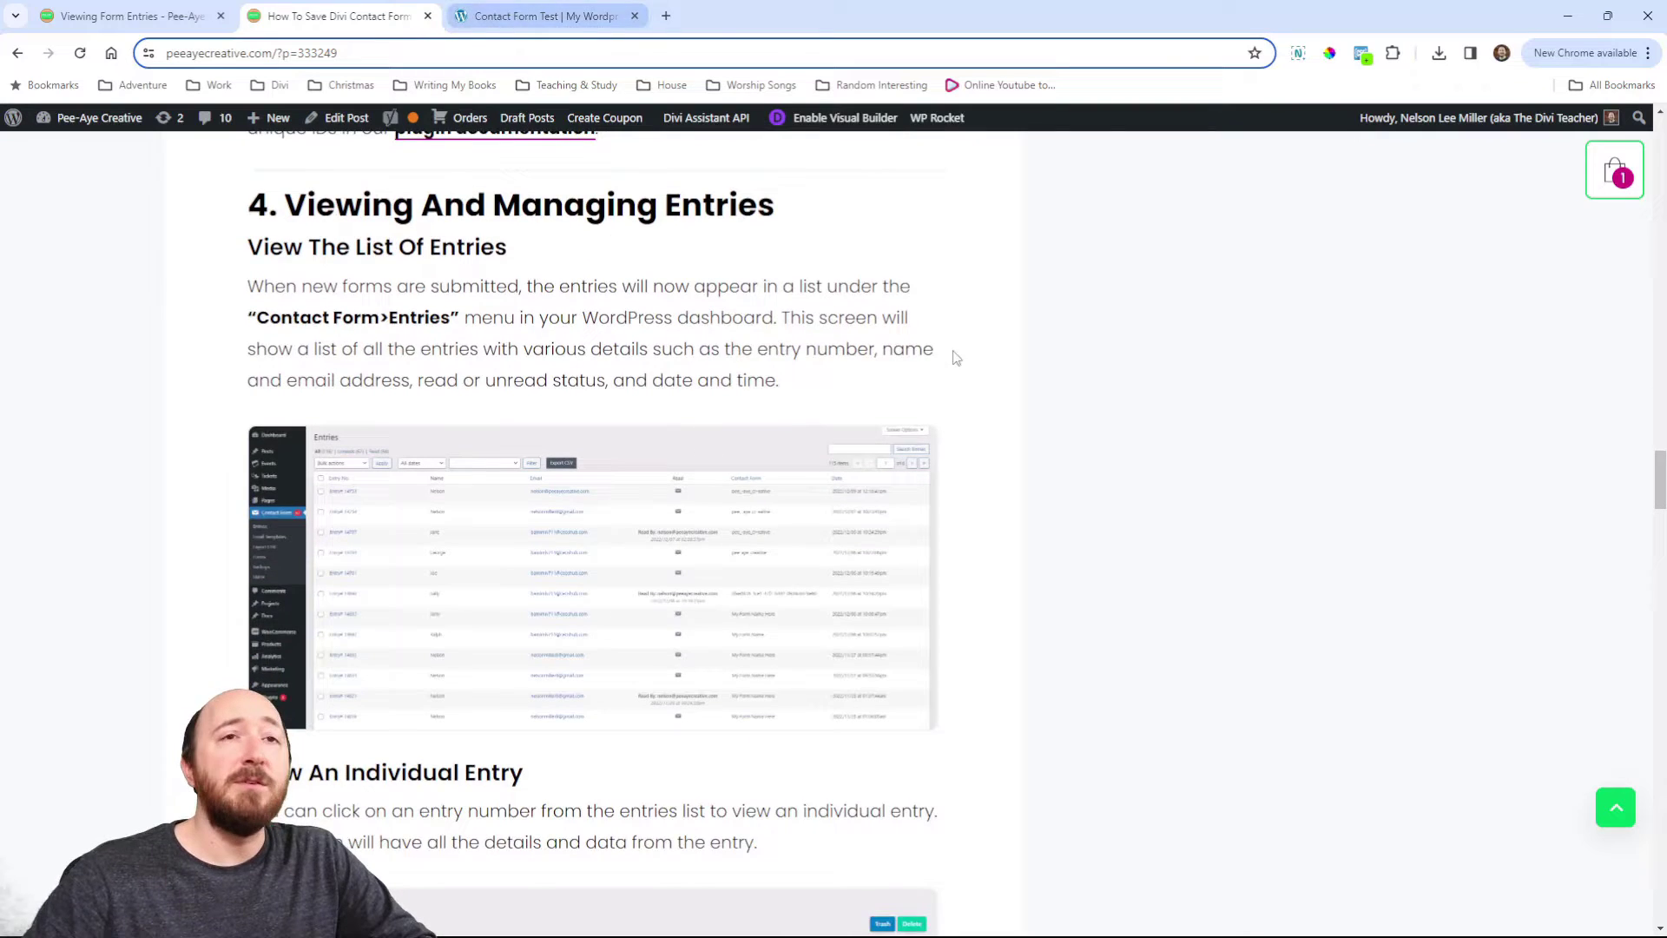
{"action": "left_click", "coordinate": [542, 16]}
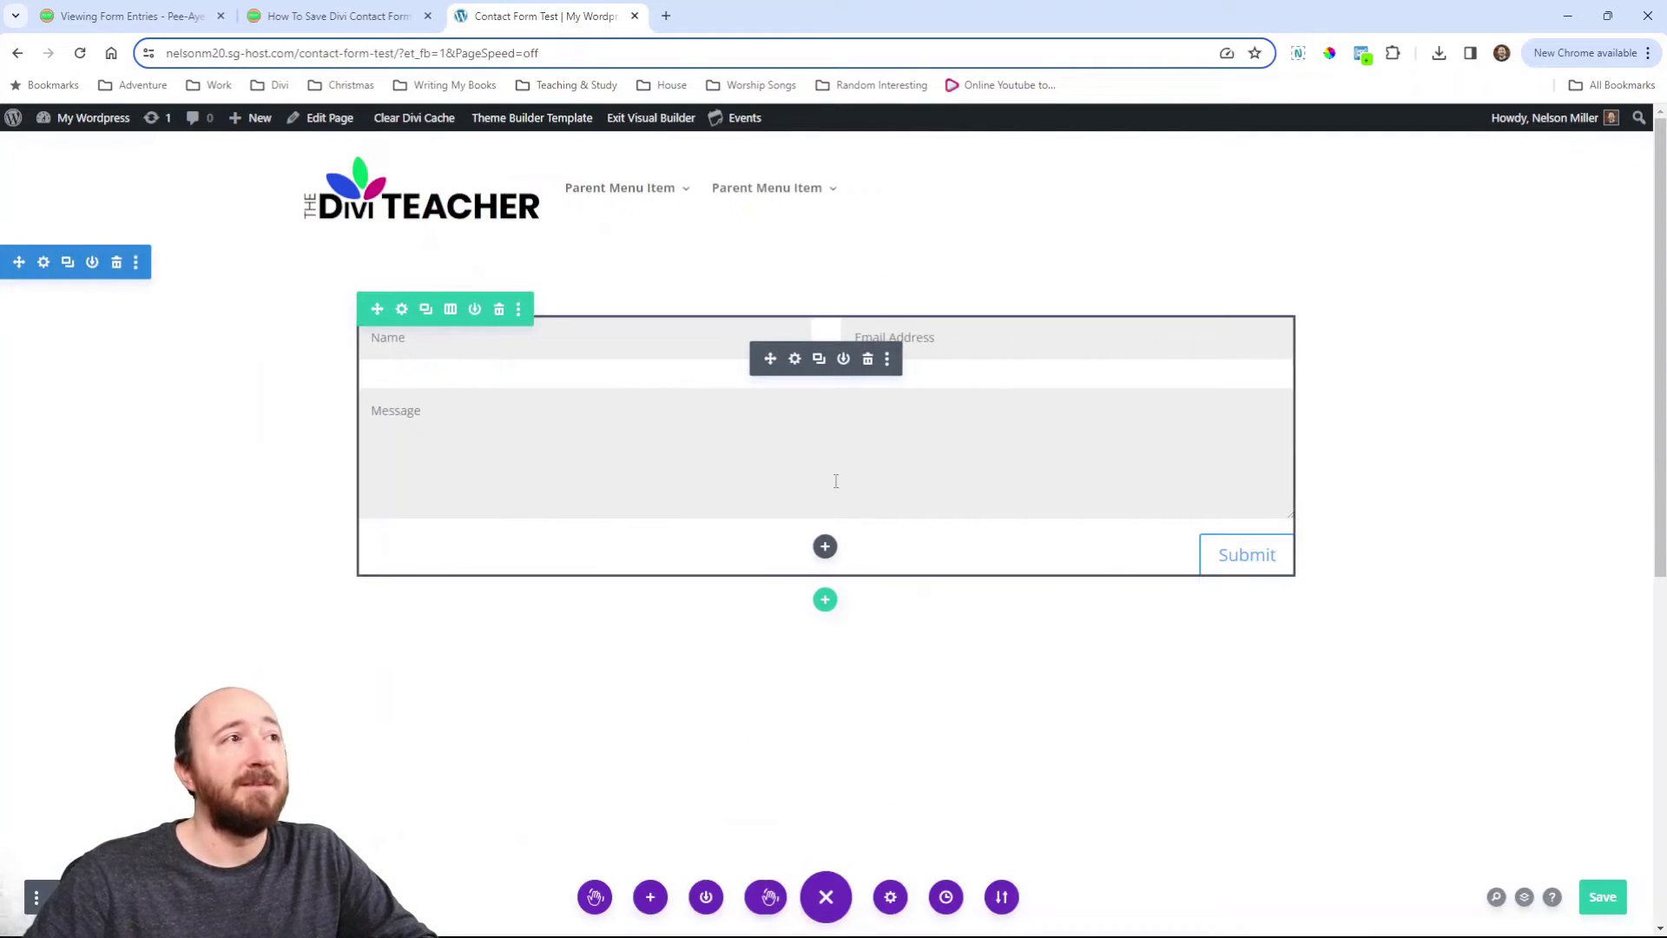
{"action": "mouse_move", "coordinate": [89, 120]}
{"action": "left_click", "coordinate": [64, 151]}
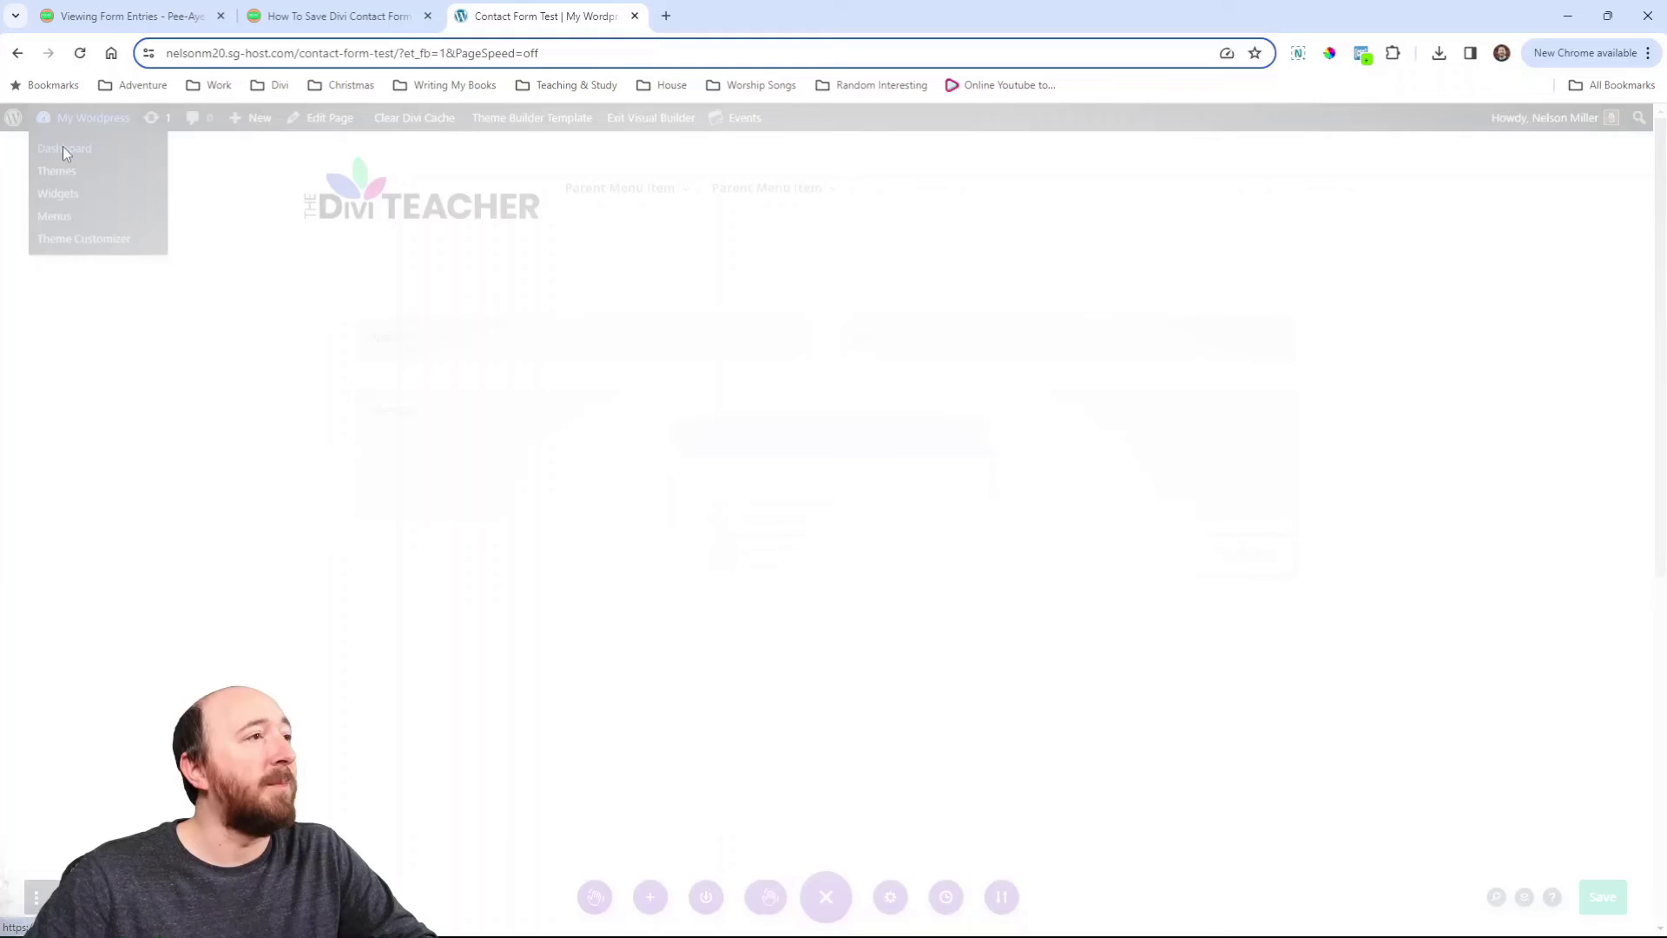
Discard the builder changes and open the Contact Form Entries list
{"action": "left_click", "coordinate": [726, 619]}
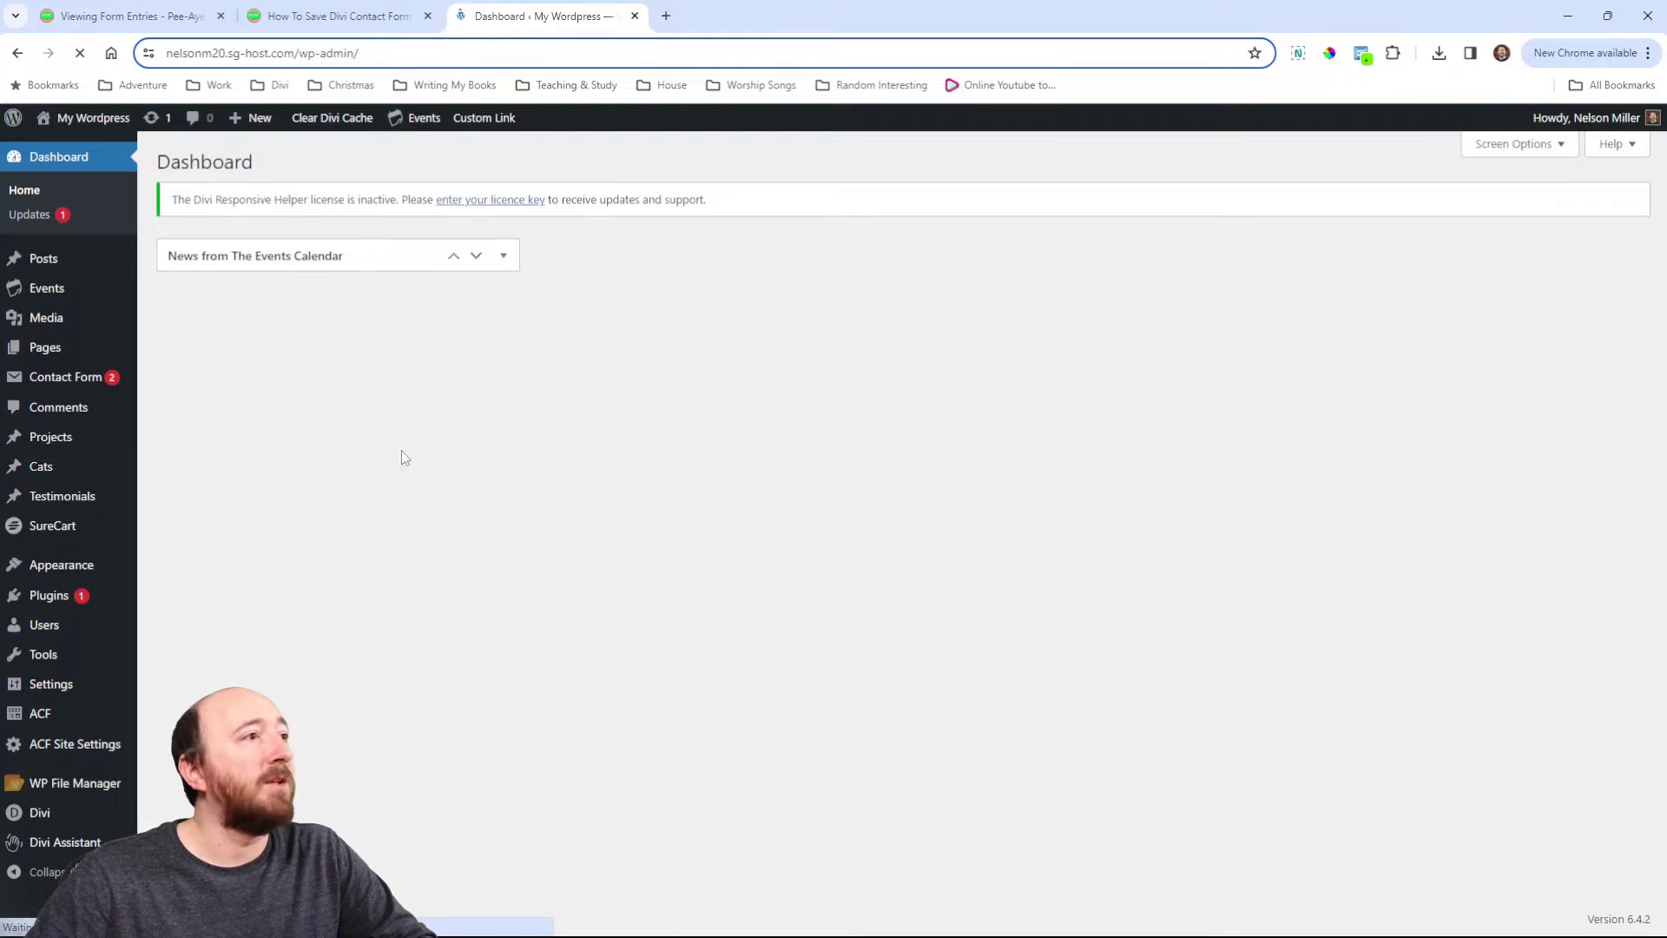
{"action": "mouse_move", "coordinate": [71, 389]}
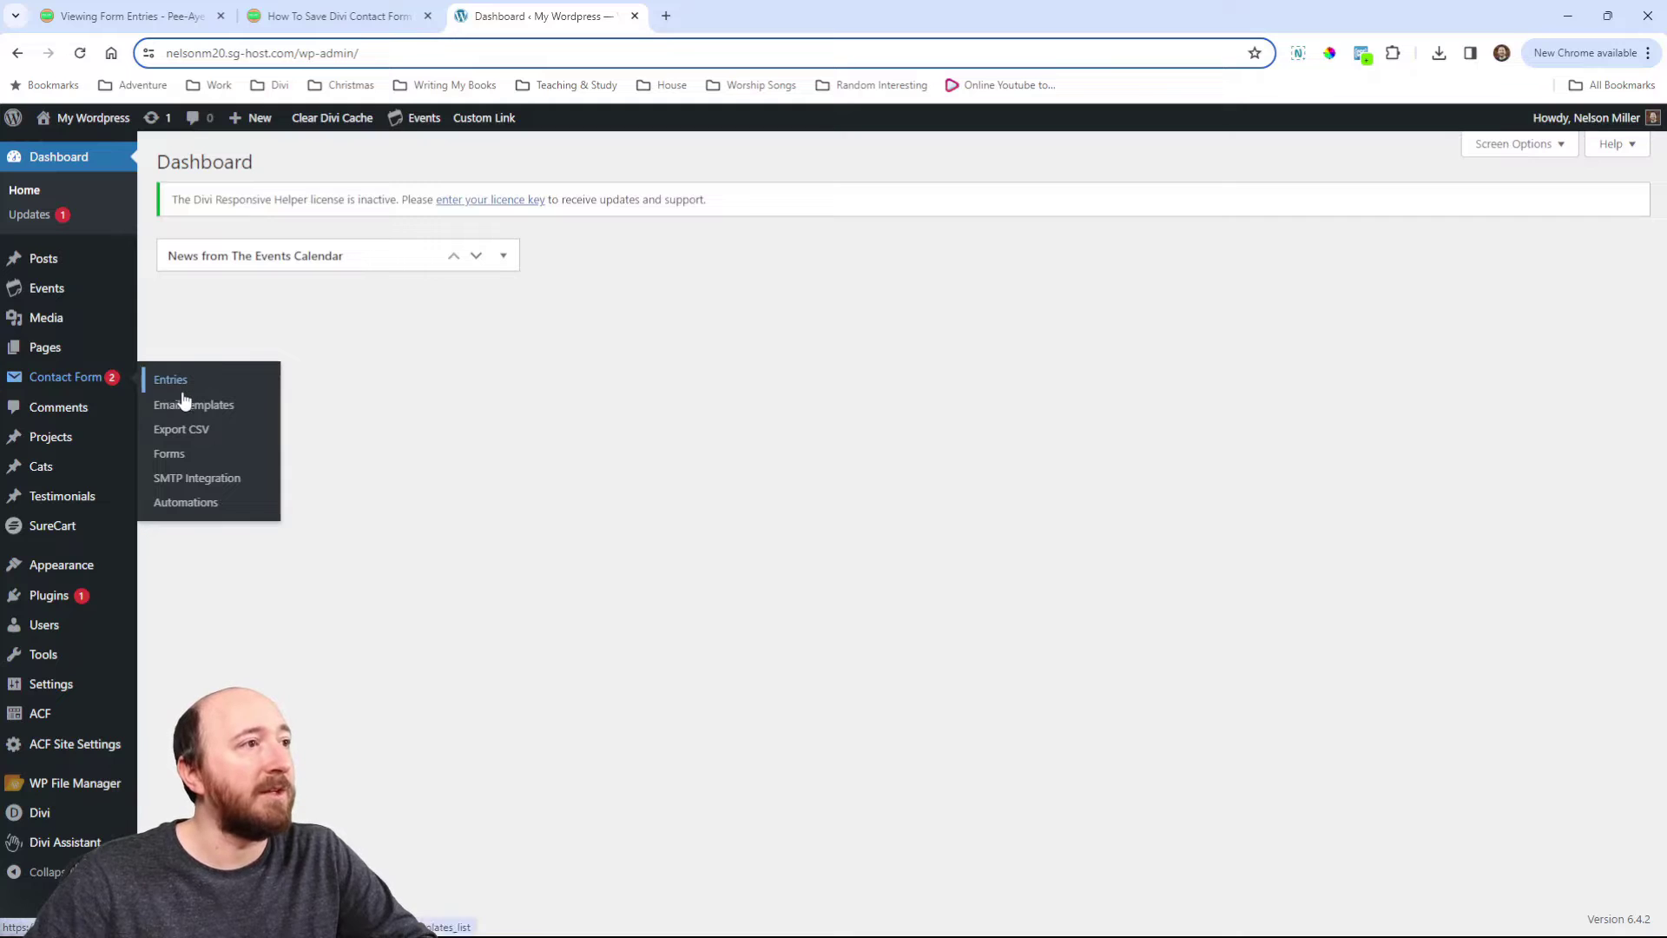
{"action": "left_click", "coordinate": [62, 376]}
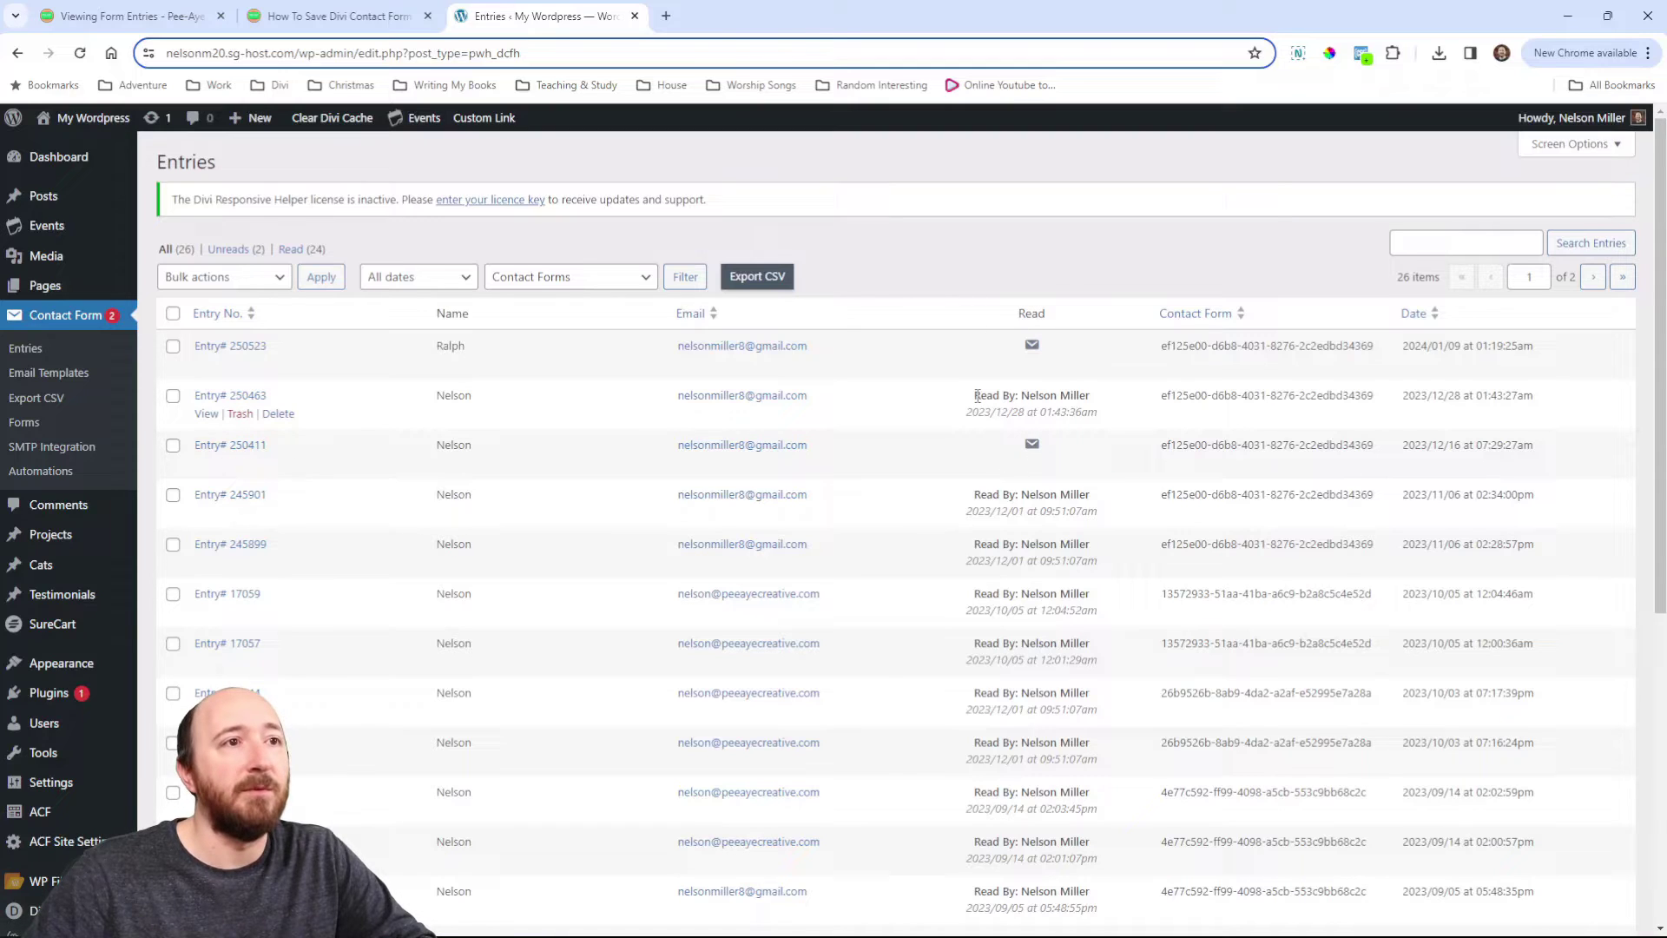
Open Entry# 250411 to mark it read, then review its form ID and date in the list
{"action": "left_click_drag", "start_coordinate": [977, 395], "coordinate": [1077, 395]}
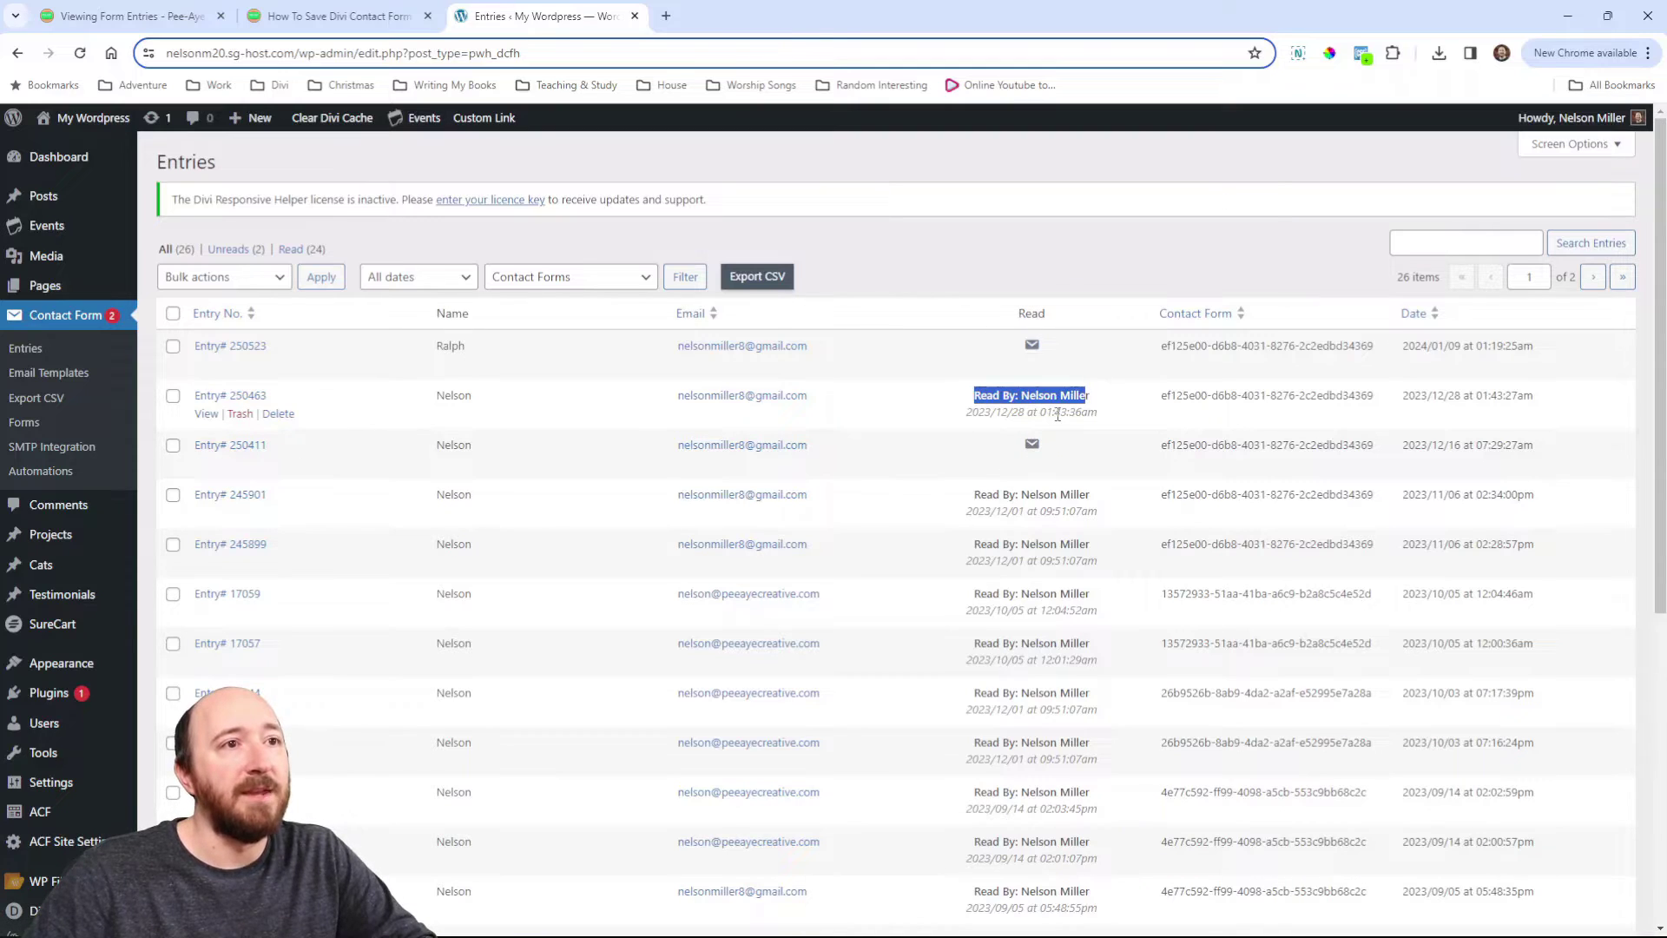
{"action": "left_click", "coordinate": [955, 443]}
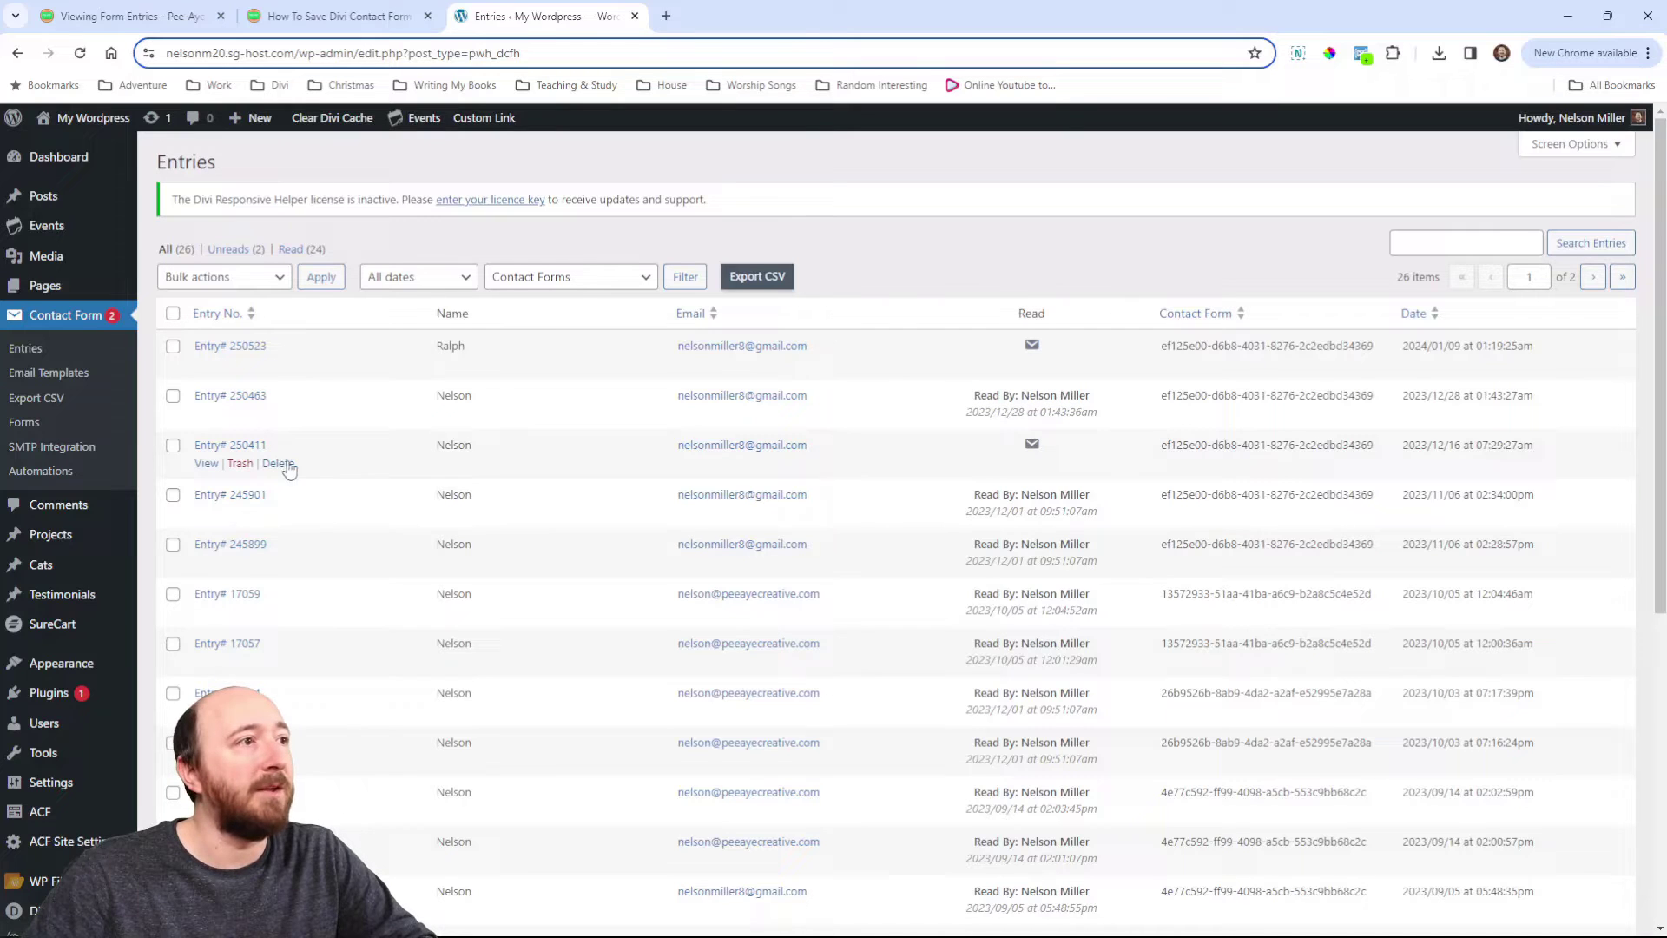
{"action": "left_click", "coordinate": [232, 448]}
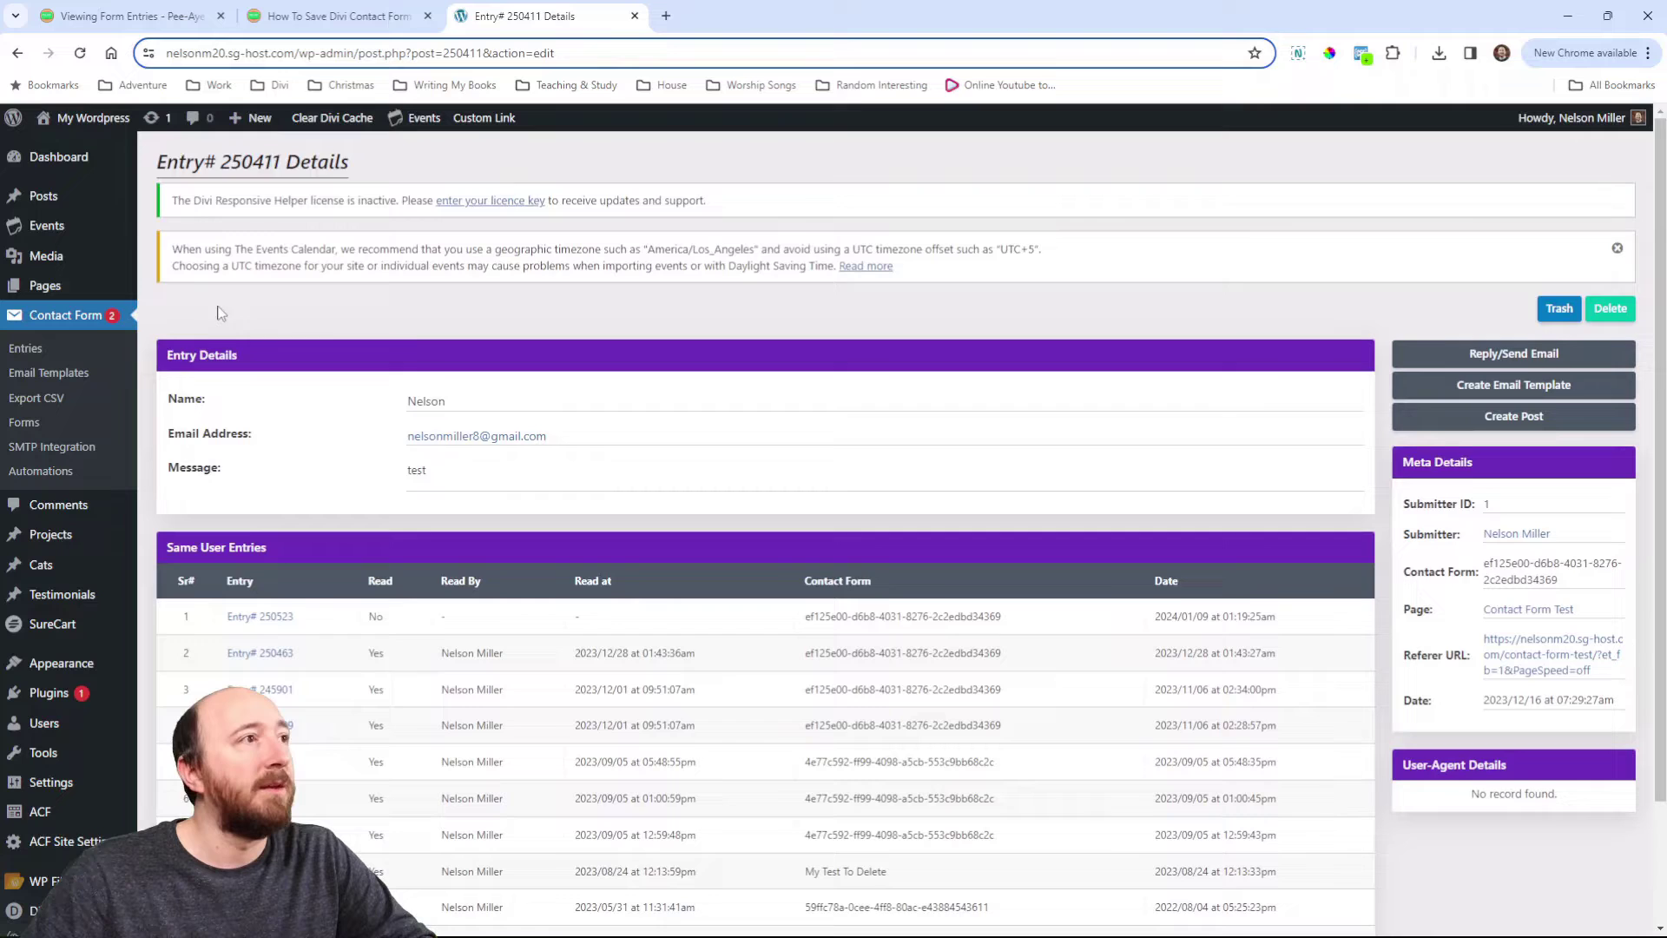
{"action": "key", "text": "alt+Left"}
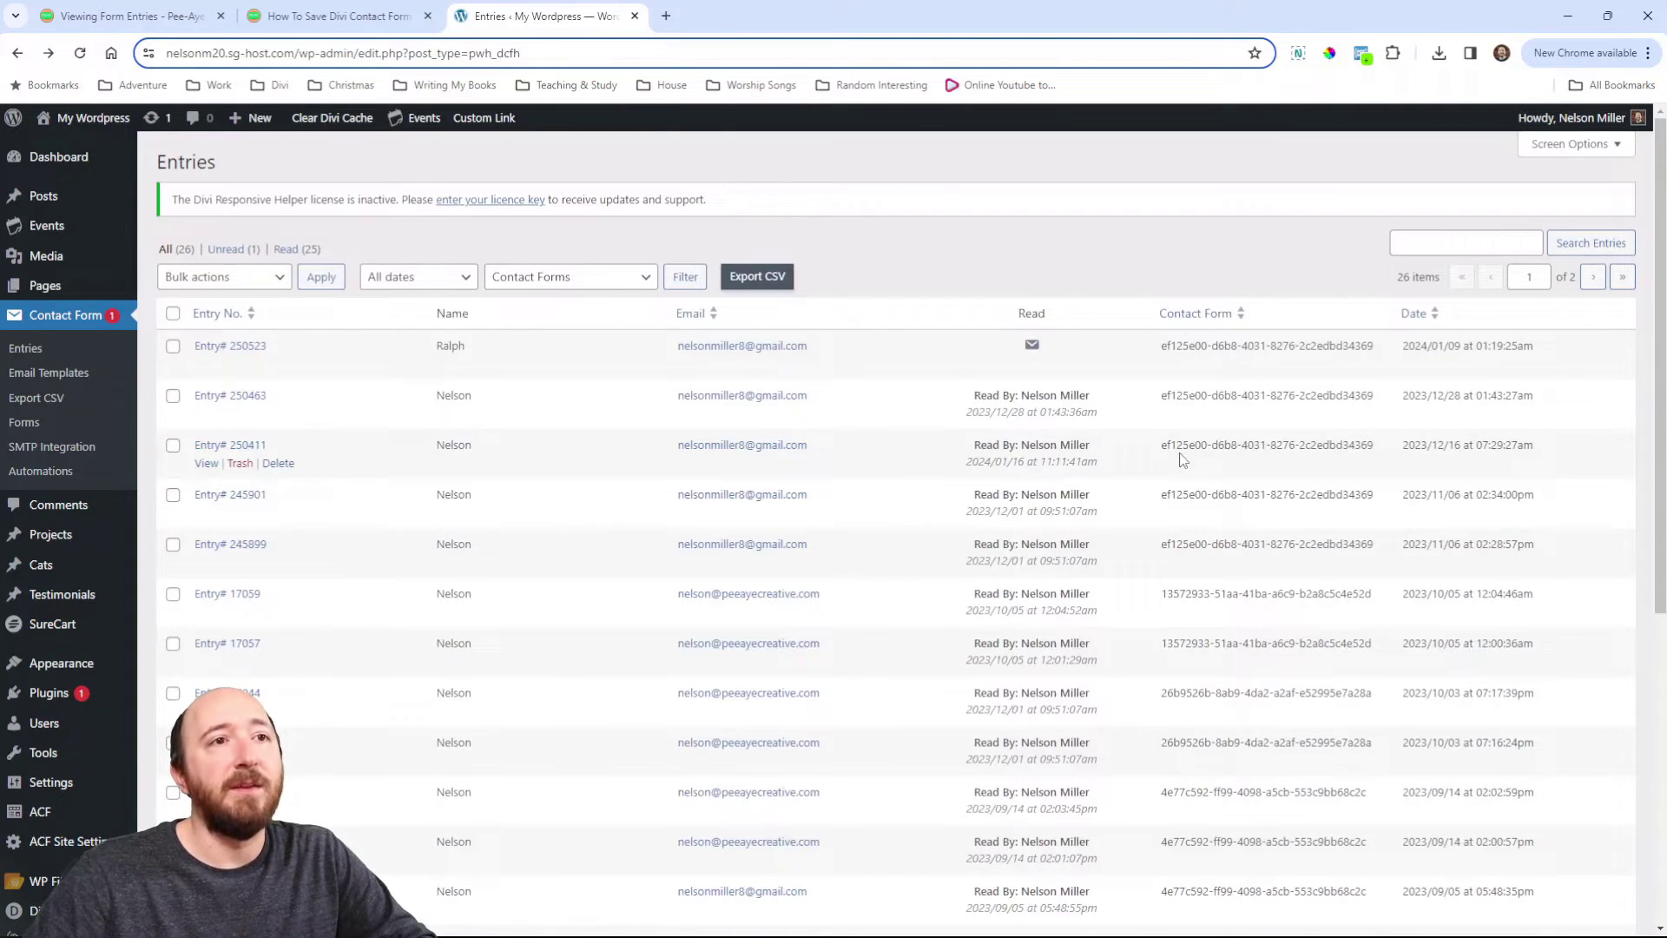
{"action": "left_click_drag", "start_coordinate": [1162, 447], "coordinate": [1381, 450]}
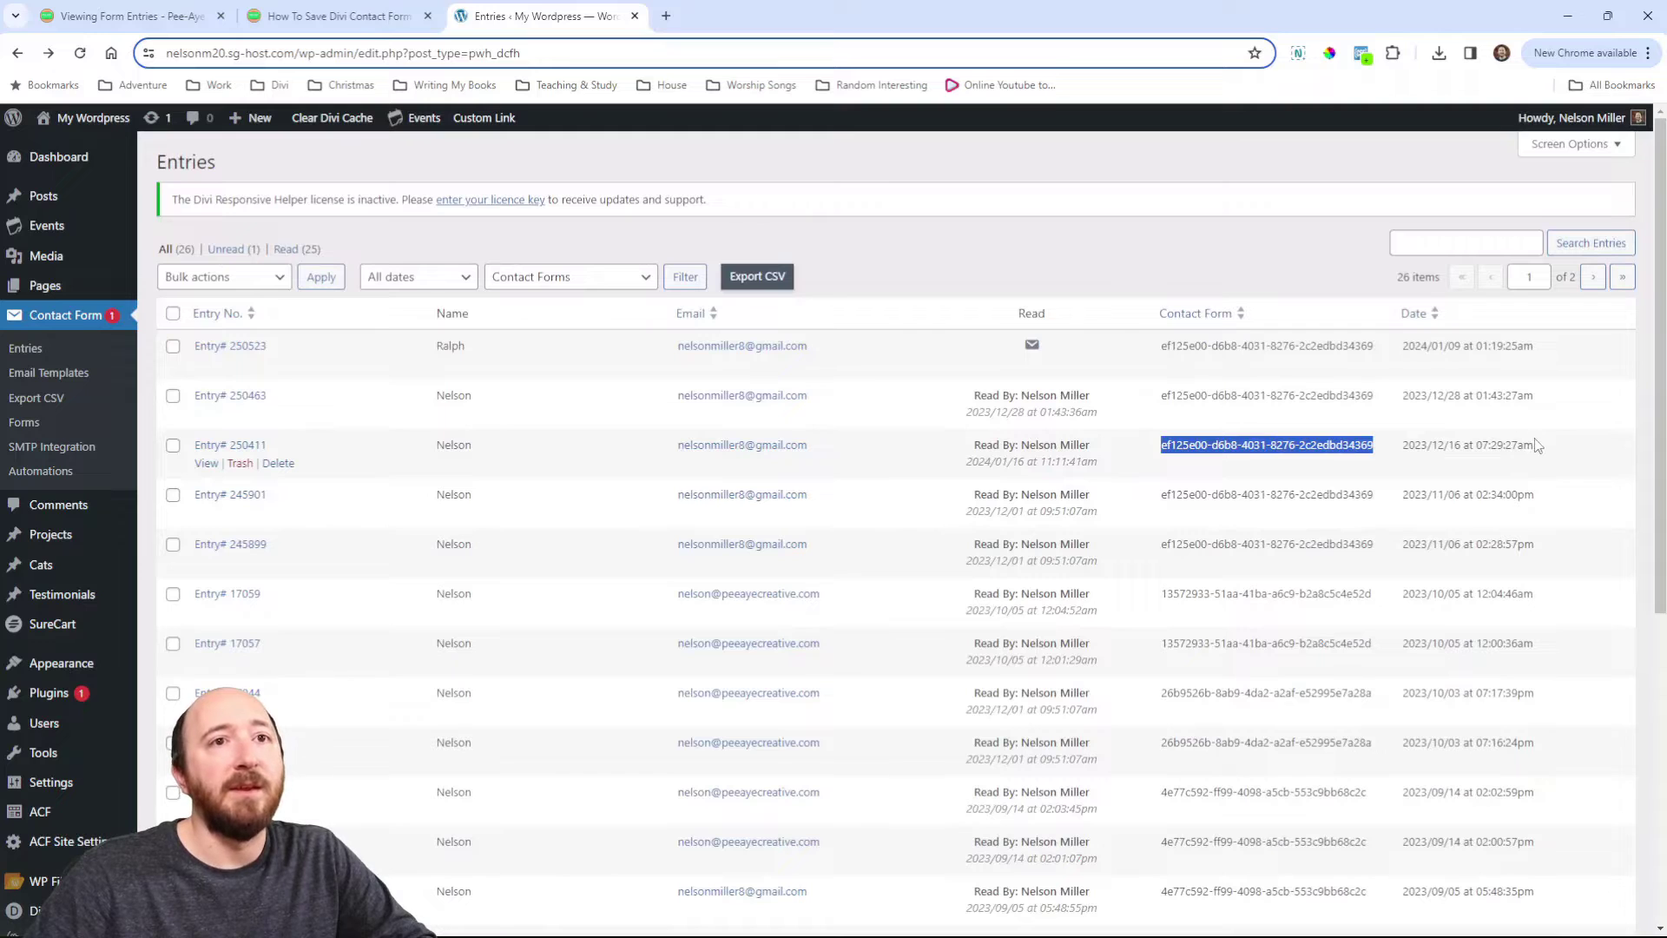
{"action": "left_click_drag", "start_coordinate": [1537, 445], "coordinate": [1397, 454]}
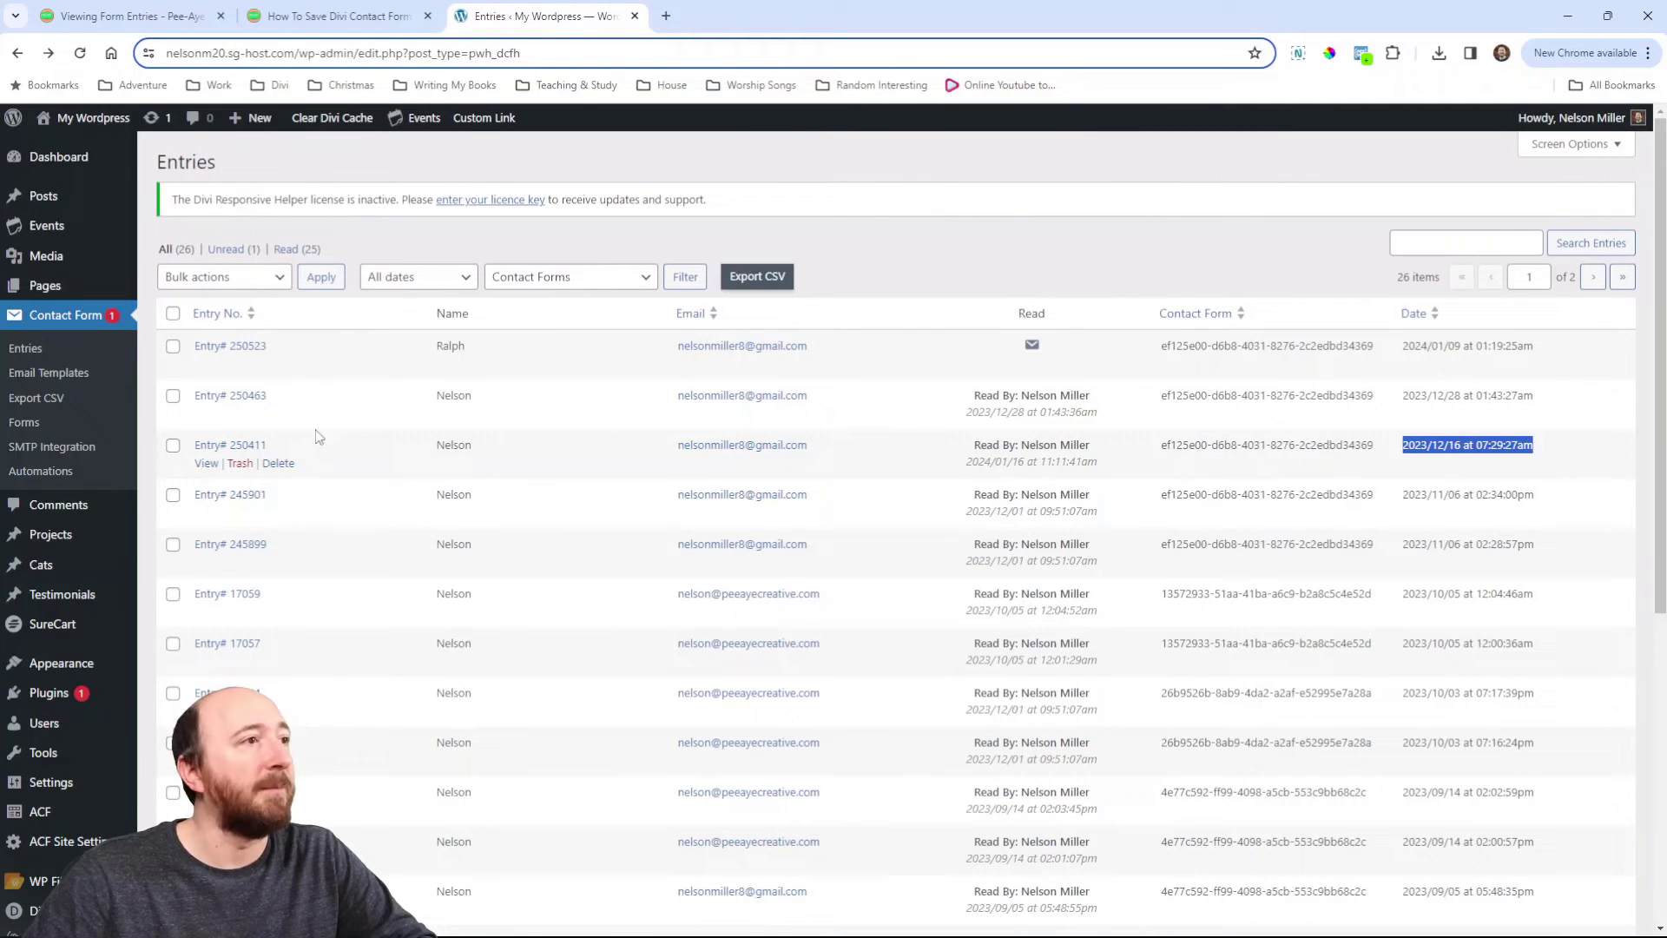
{"action": "left_click", "coordinate": [224, 399]}
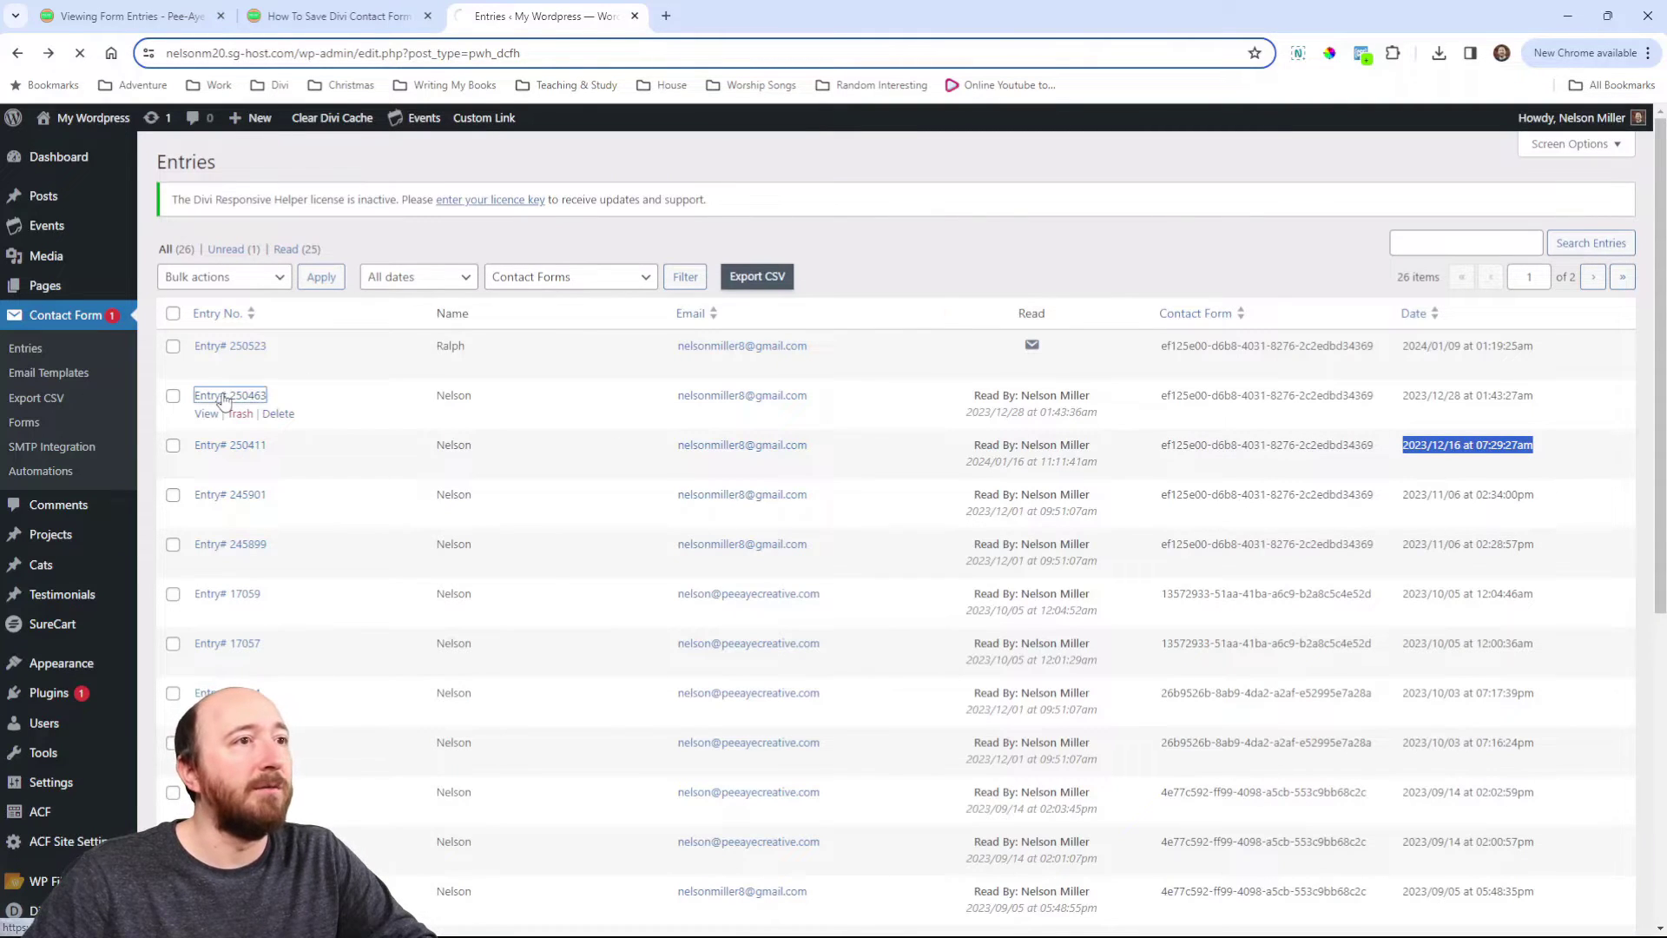
{"action": "scroll", "coordinate": [443, 603], "scroll_direction": "down", "scroll_amount": 5}
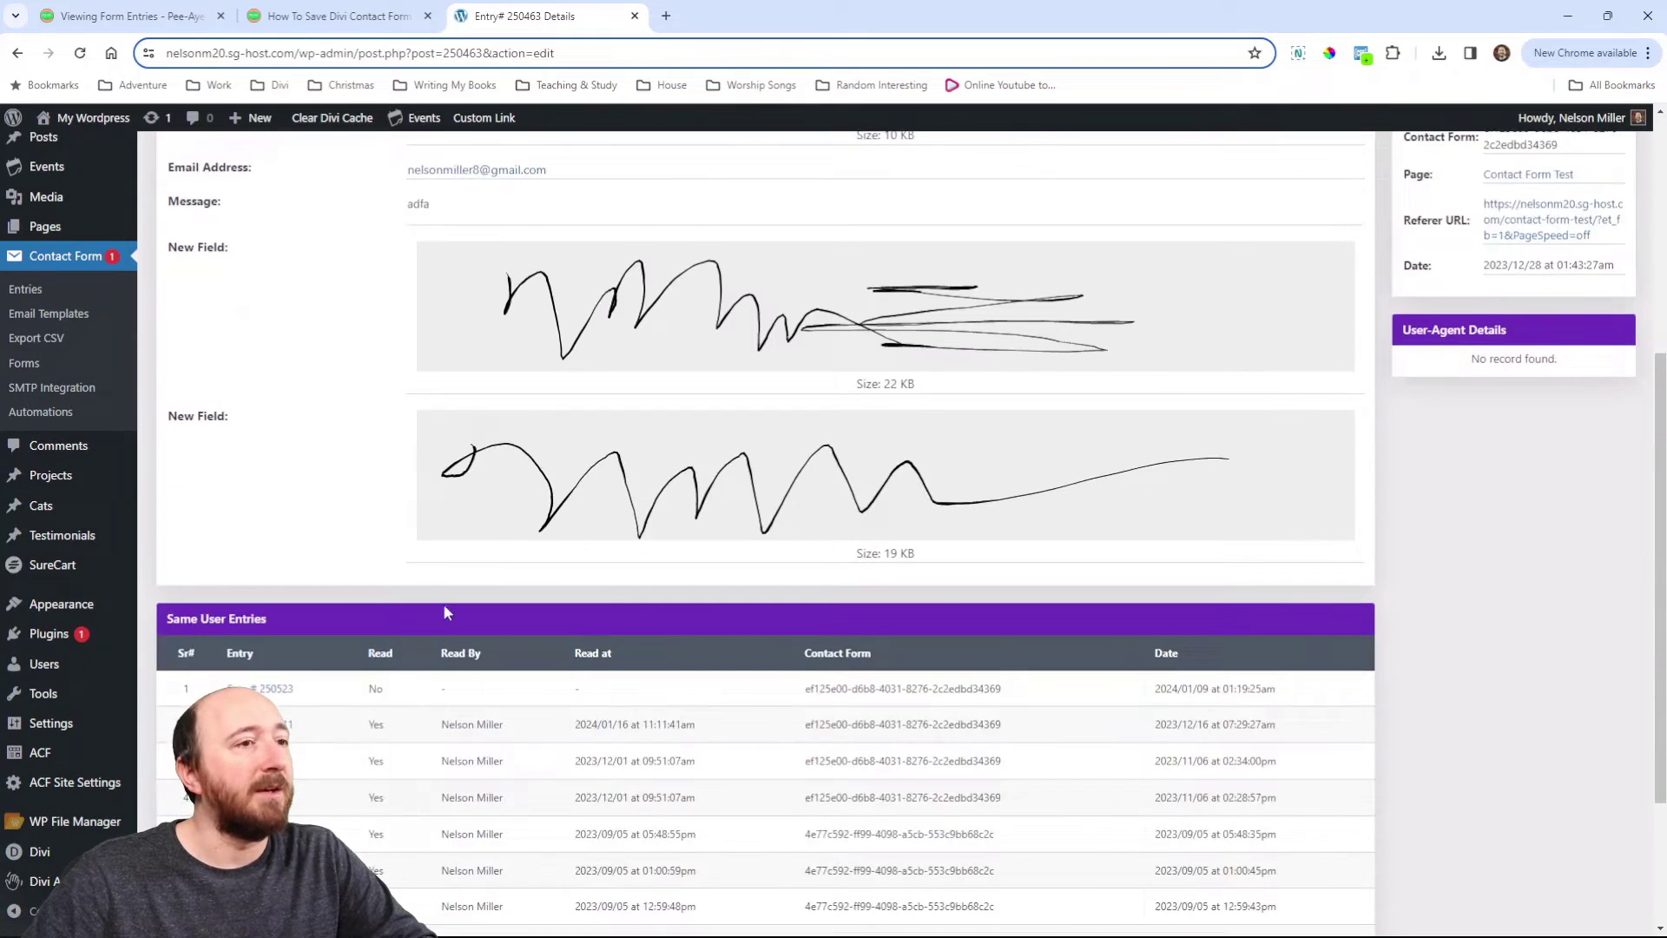
{"action": "scroll", "coordinate": [712, 476], "scroll_direction": "up", "scroll_amount": 5}
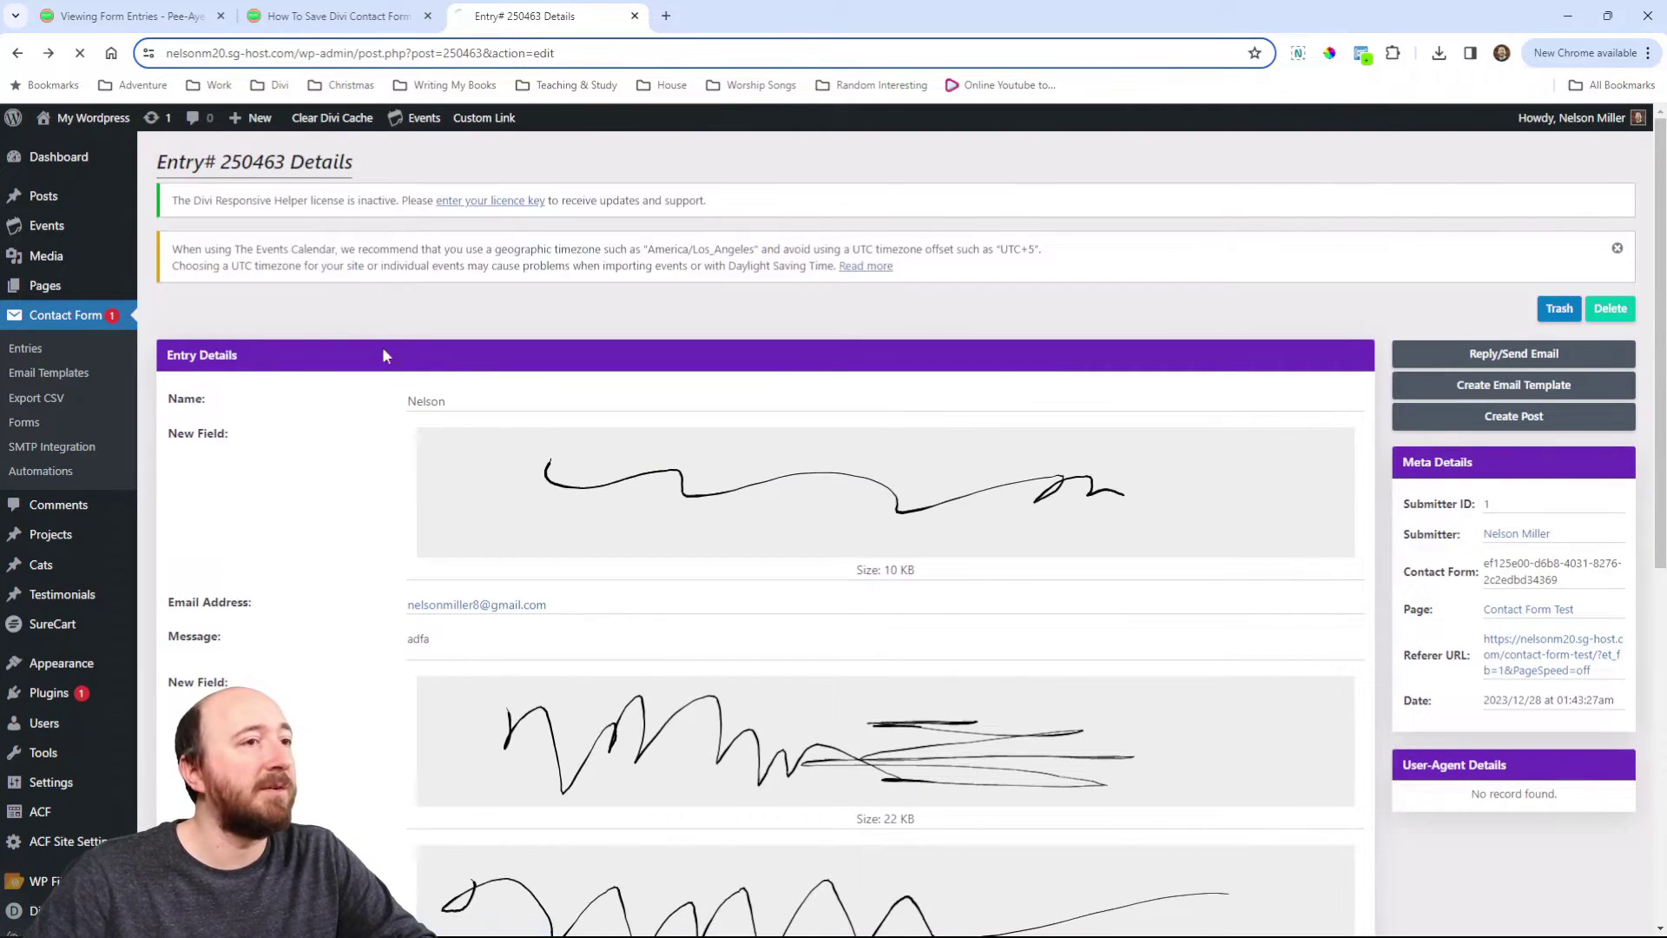
{"action": "key", "text": "alt+Left"}
{"action": "left_click", "coordinate": [227, 544]}
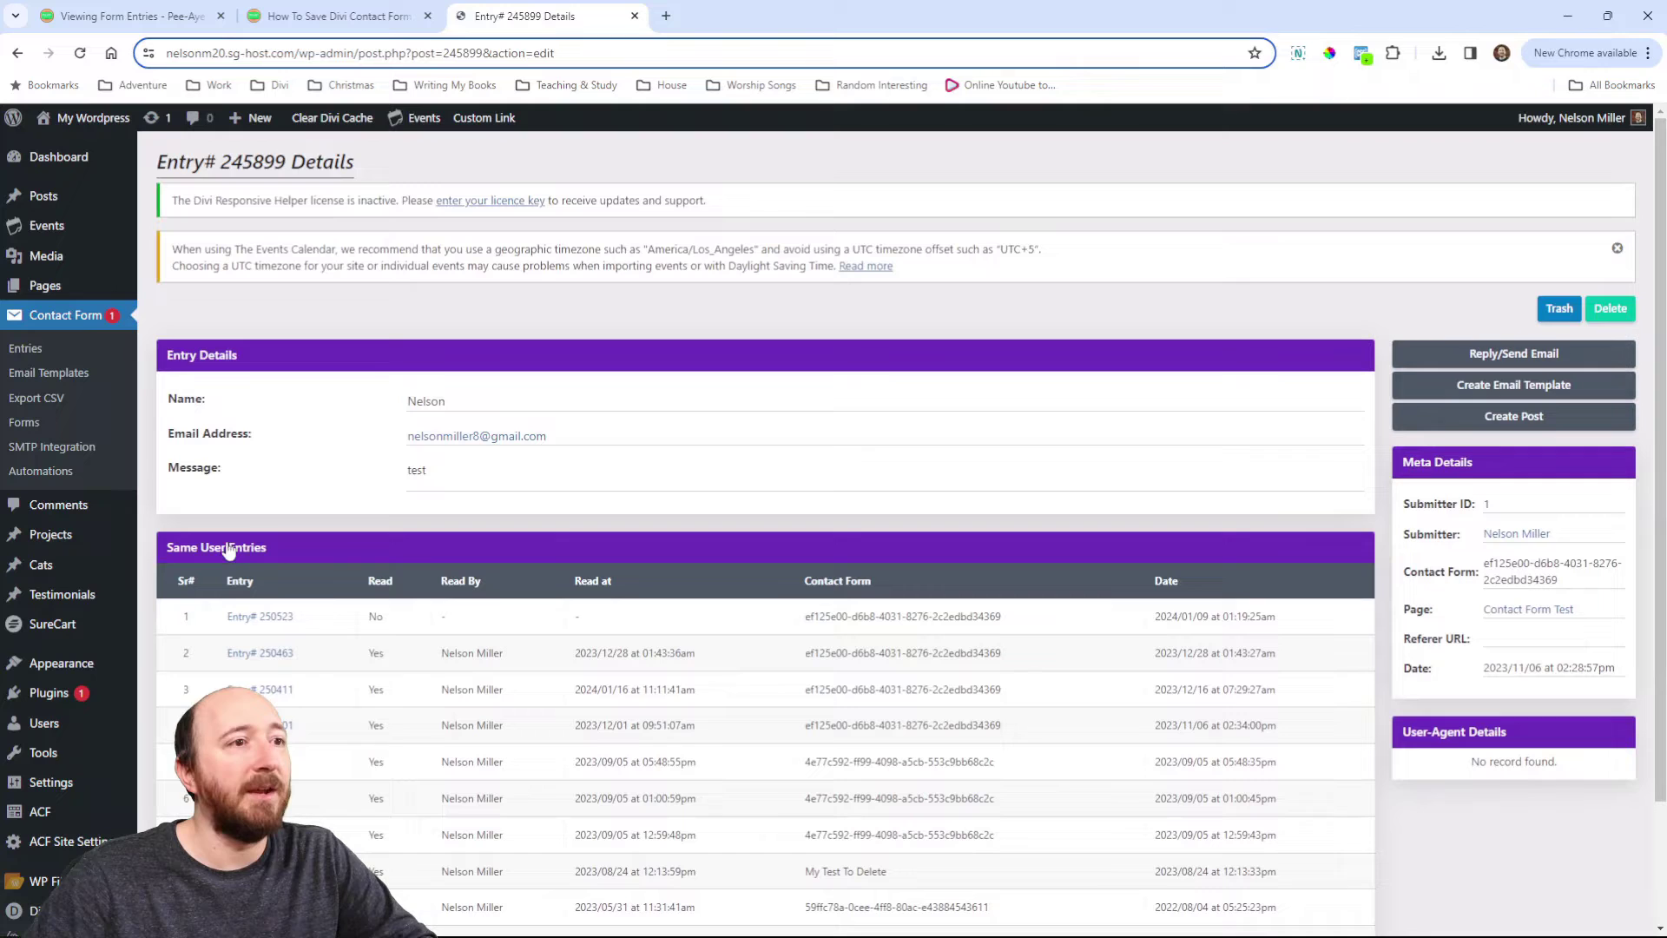
{"action": "left_click_drag", "start_coordinate": [457, 473], "coordinate": [387, 472]}
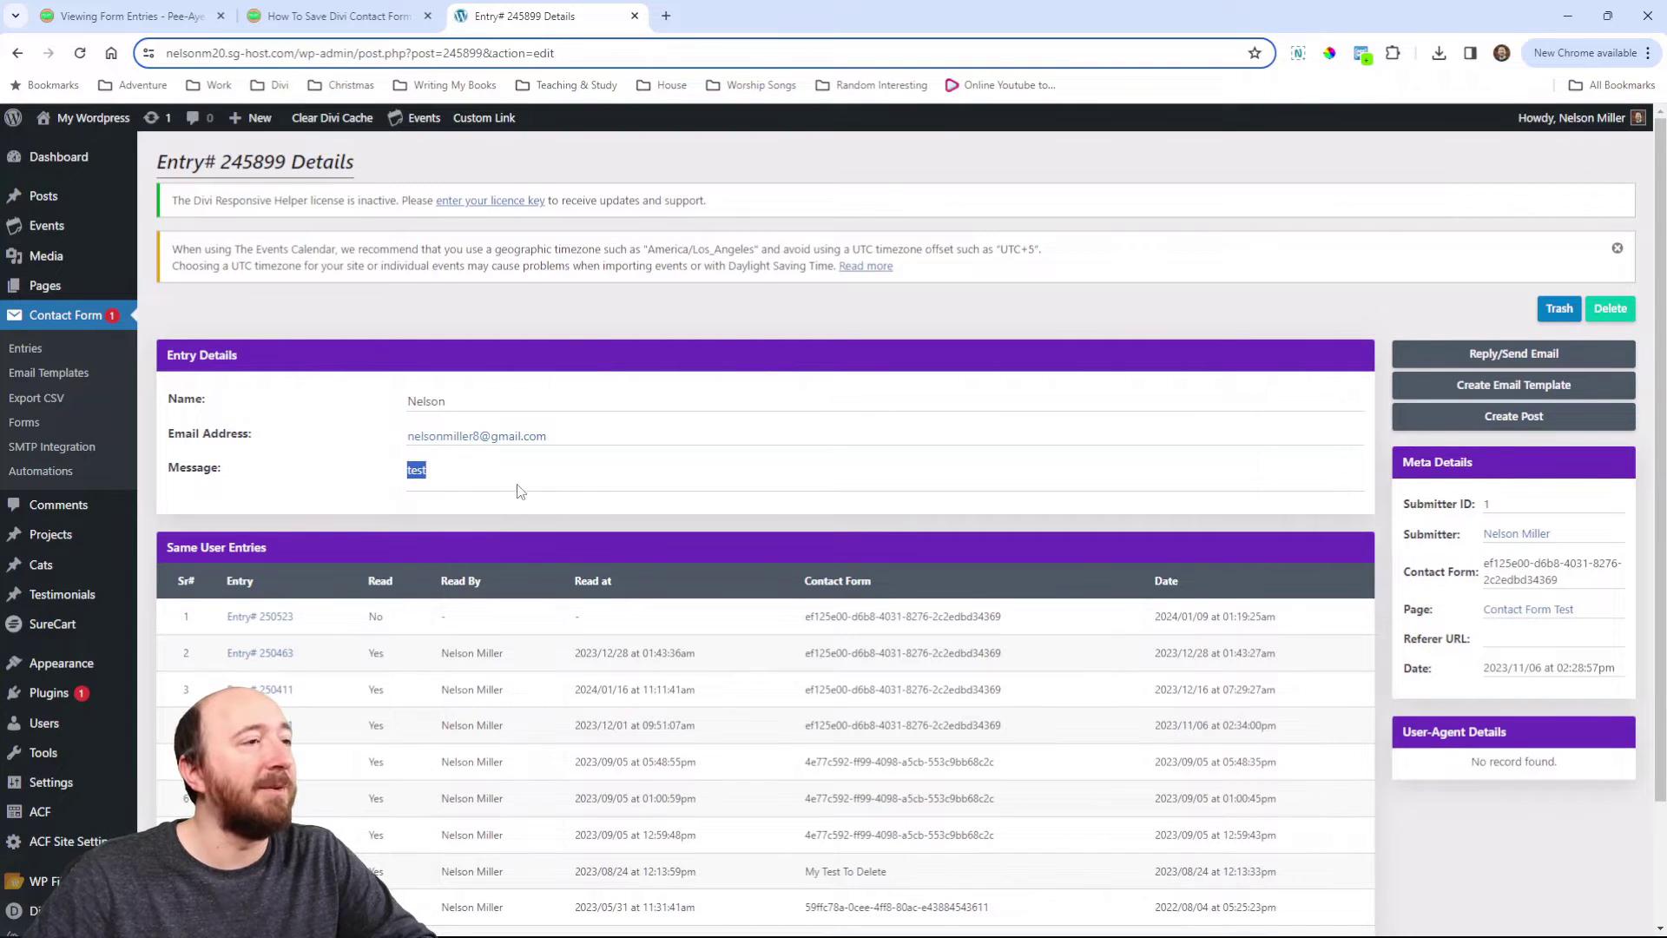
{"action": "left_click", "coordinate": [373, 476]}
{"action": "left_click_drag", "start_coordinate": [171, 396], "coordinate": [226, 482]}
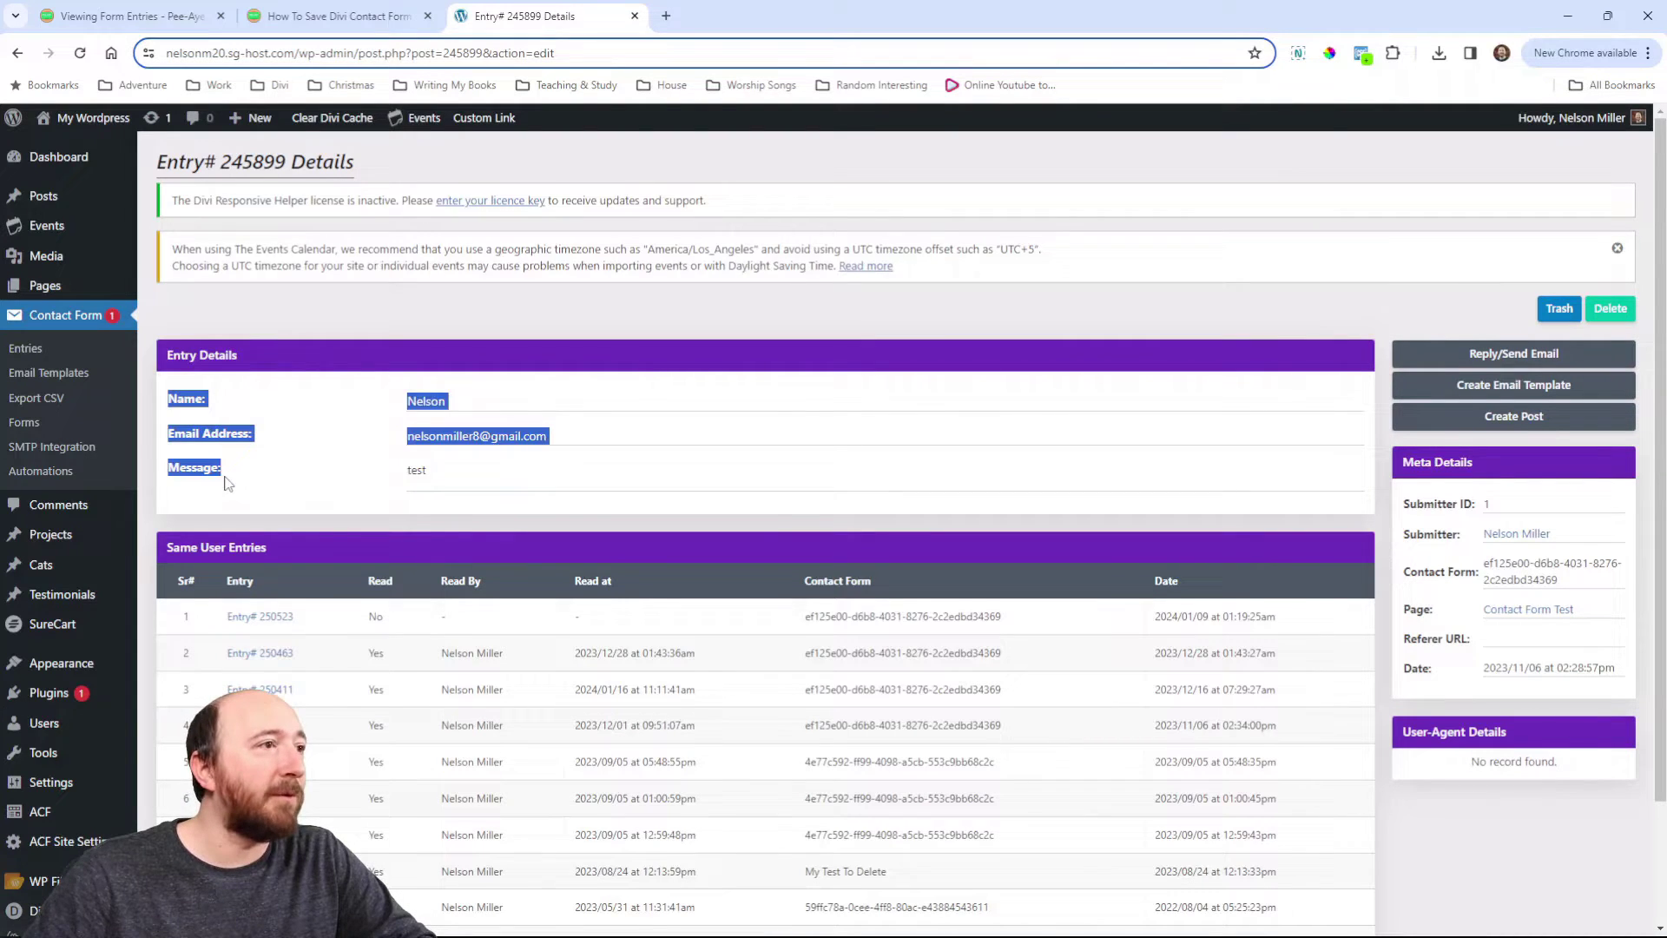
{"action": "left_click", "coordinate": [215, 461]}
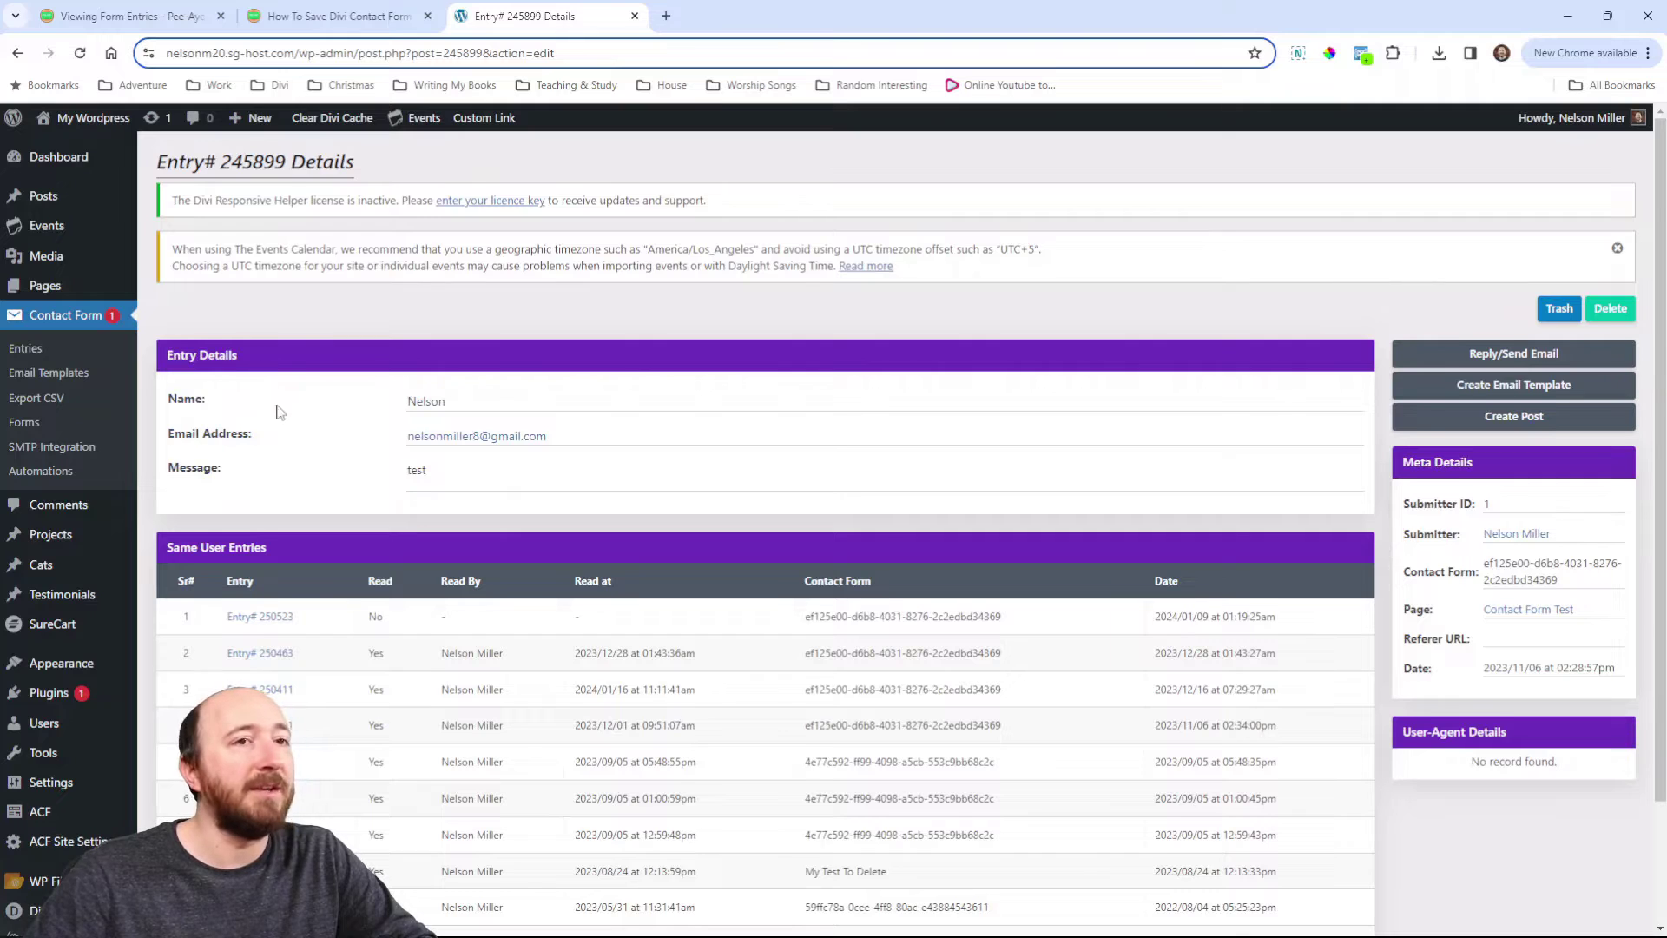
{"action": "scroll", "coordinate": [279, 412], "scroll_direction": "down", "scroll_amount": 2}
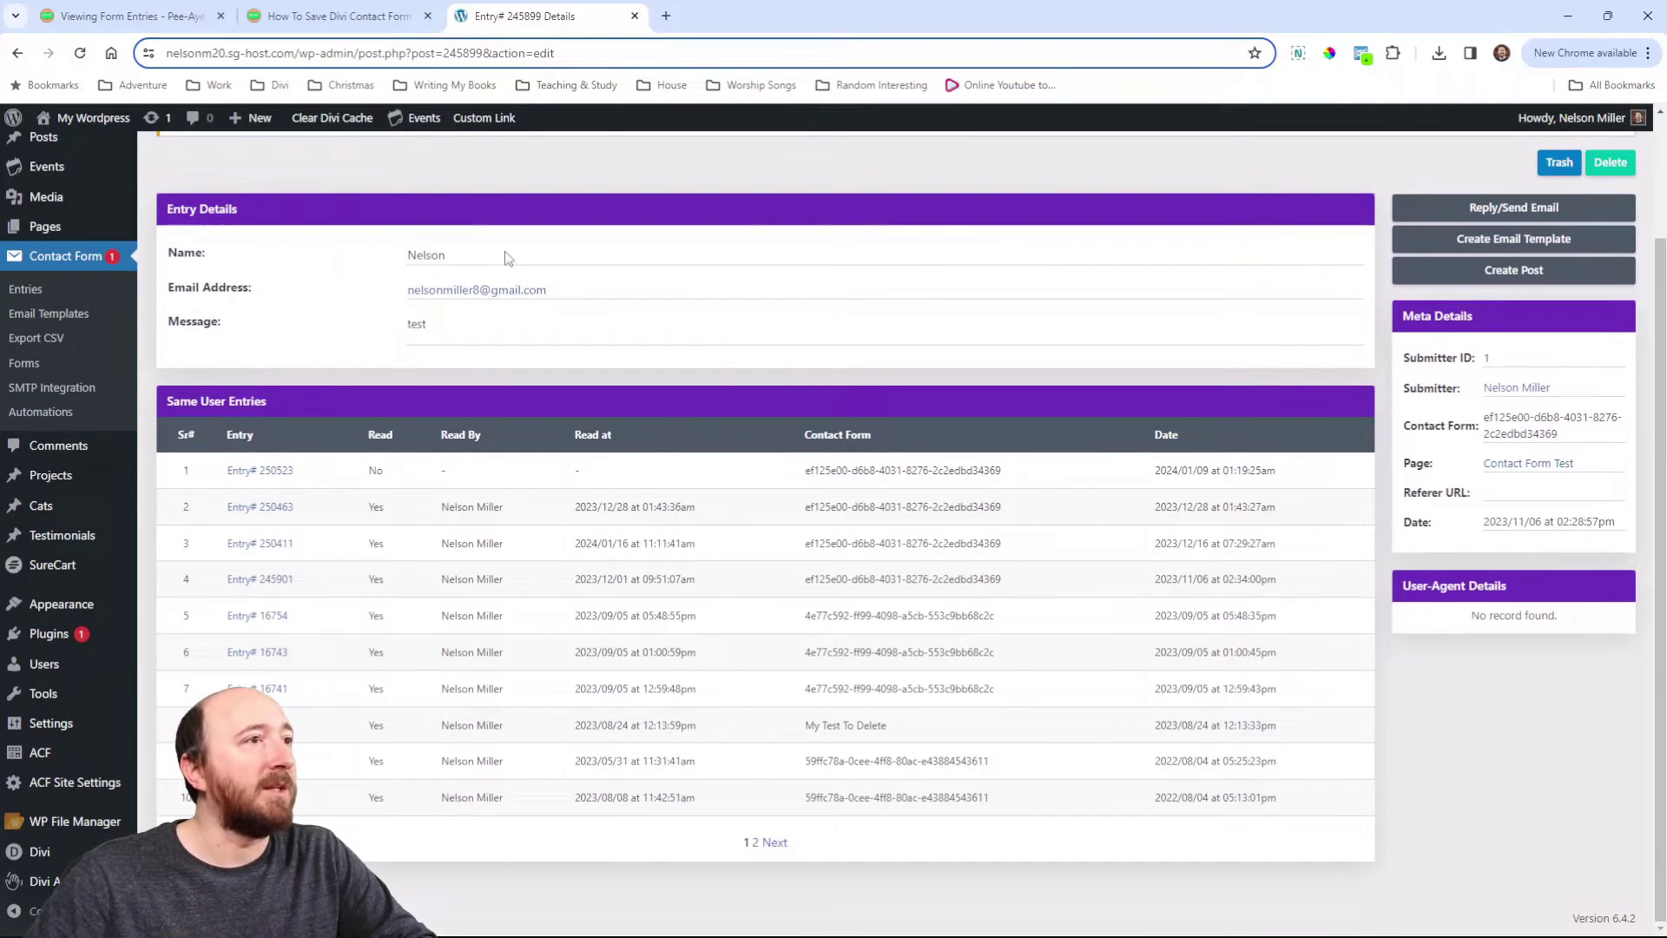
{"action": "key", "text": "ctrl+a"}
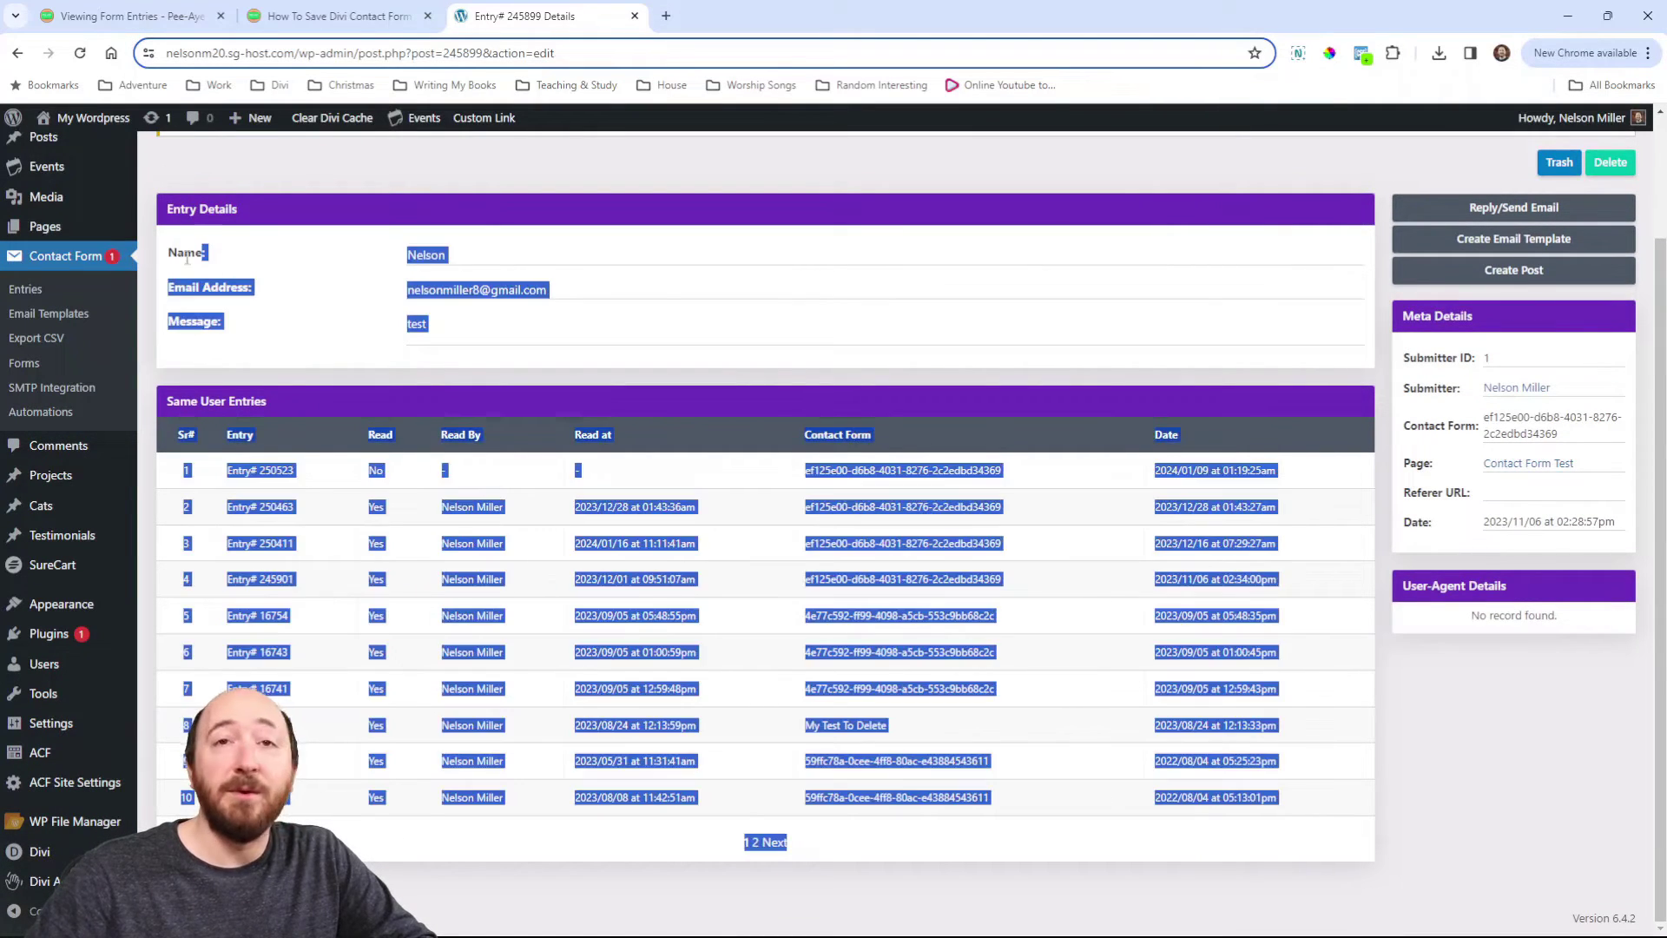
{"action": "left_click", "coordinate": [186, 261]}
{"action": "double_click", "coordinate": [418, 252]}
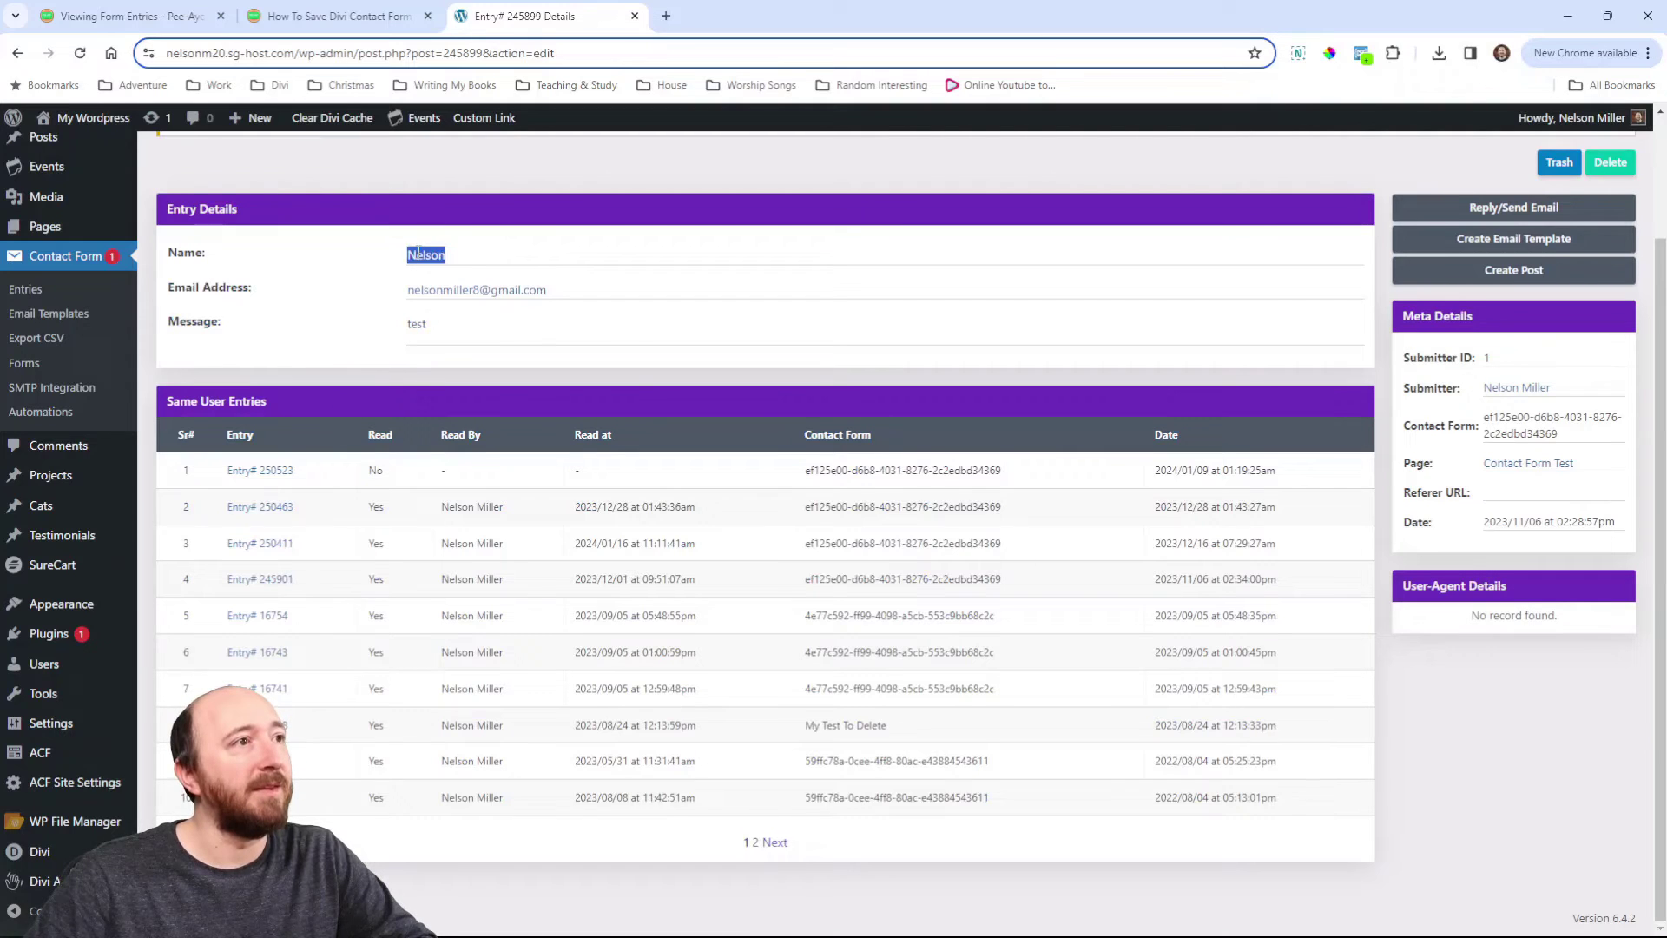
{"action": "triple_click", "coordinate": [241, 292]}
{"action": "left_click", "coordinate": [642, 298]}
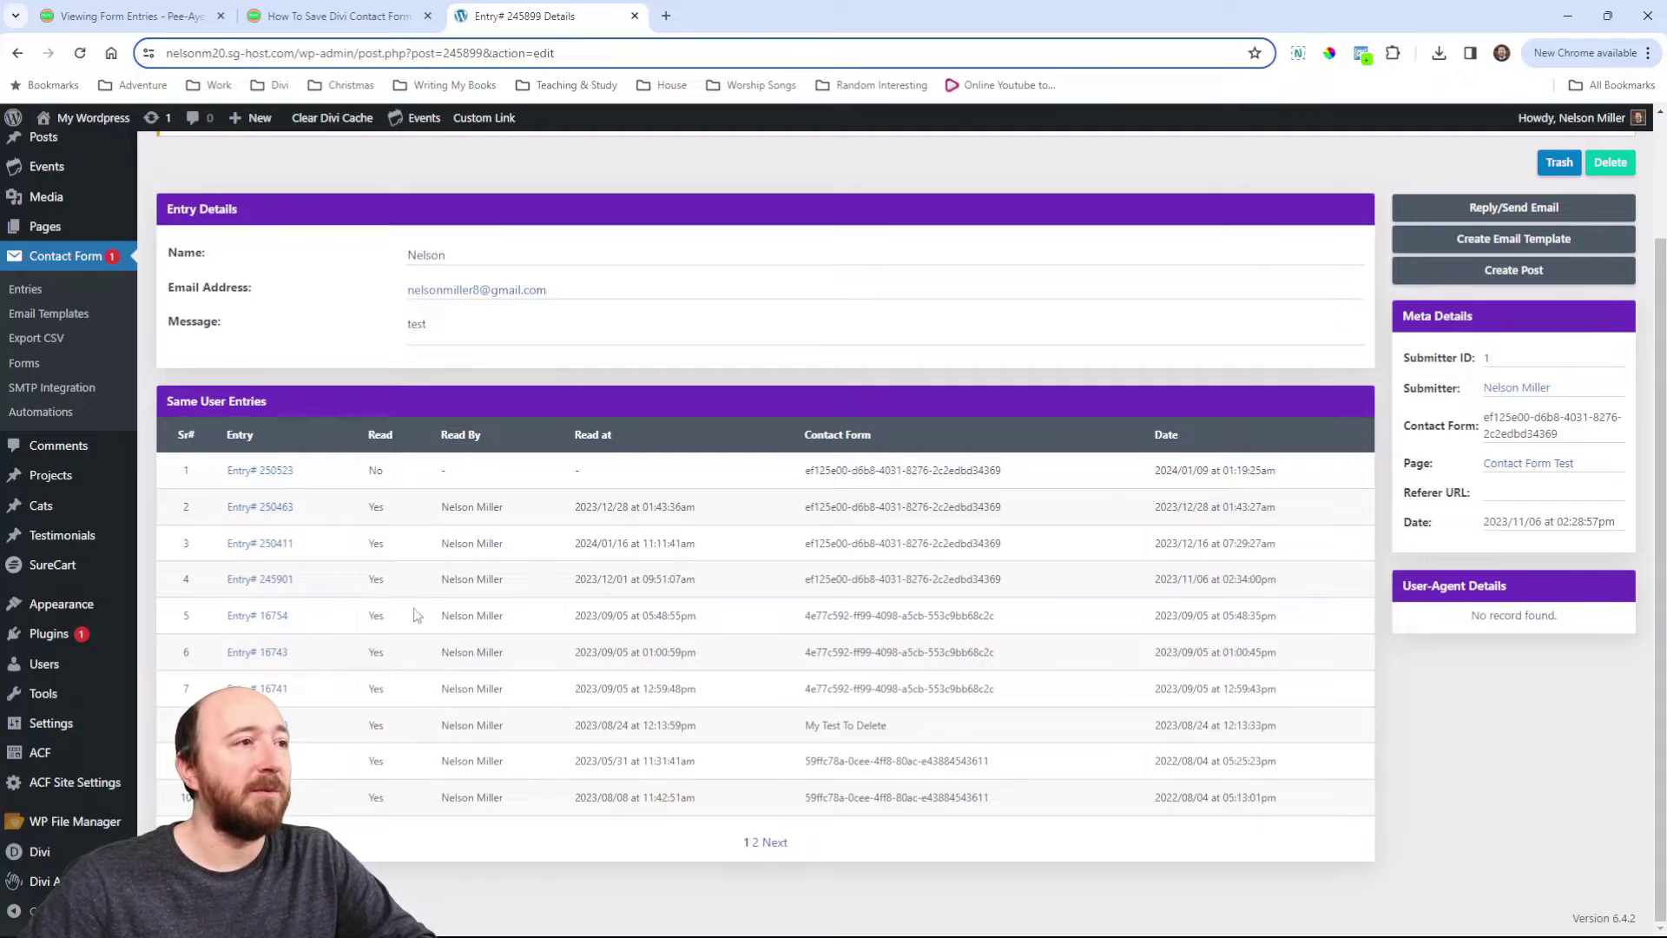
{"action": "scroll", "coordinate": [766, 439], "scroll_direction": "up", "scroll_amount": 3}
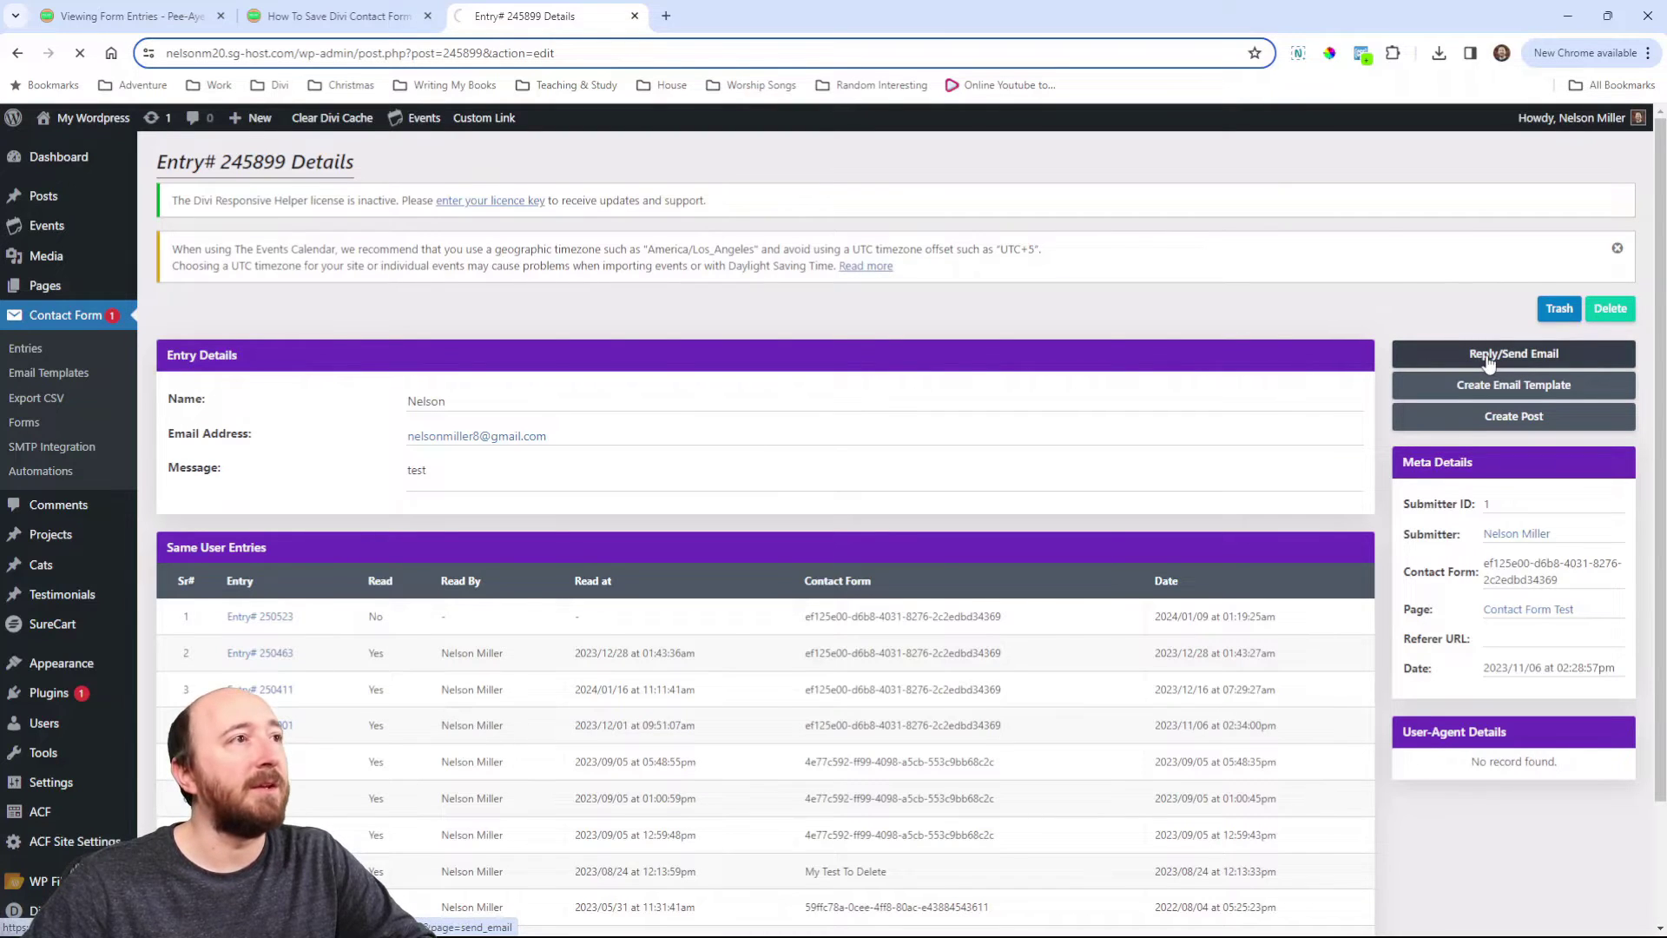
{"action": "scroll", "coordinate": [748, 674], "scroll_direction": "down", "scroll_amount": 2}
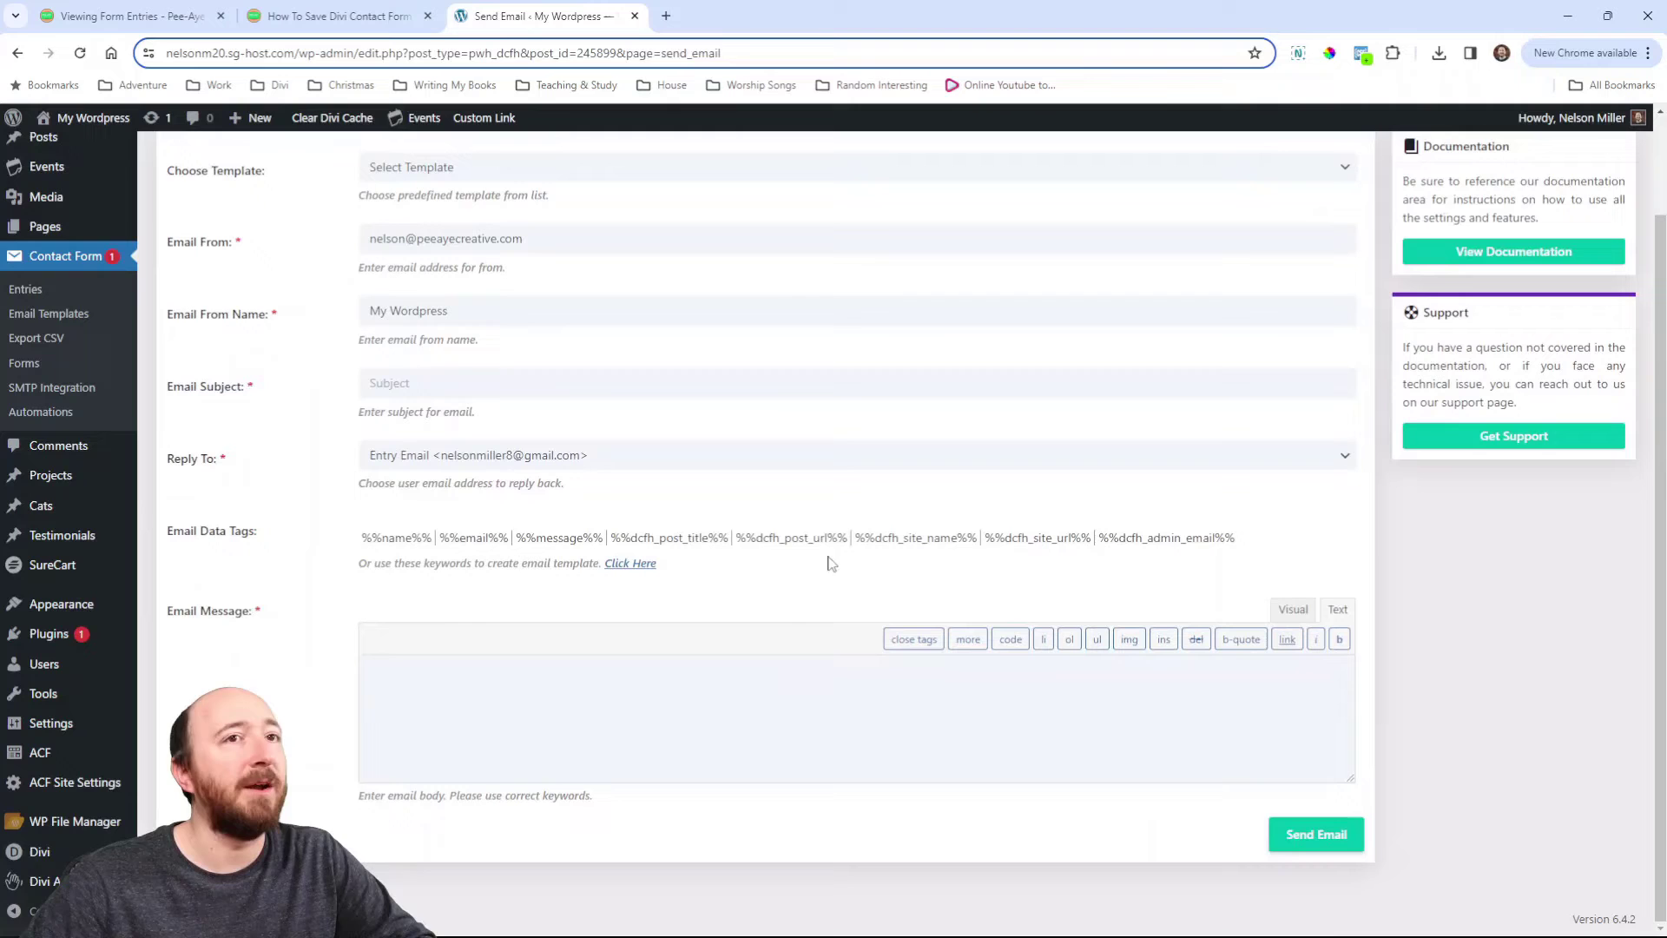
{"action": "key", "text": "alt+Left"}
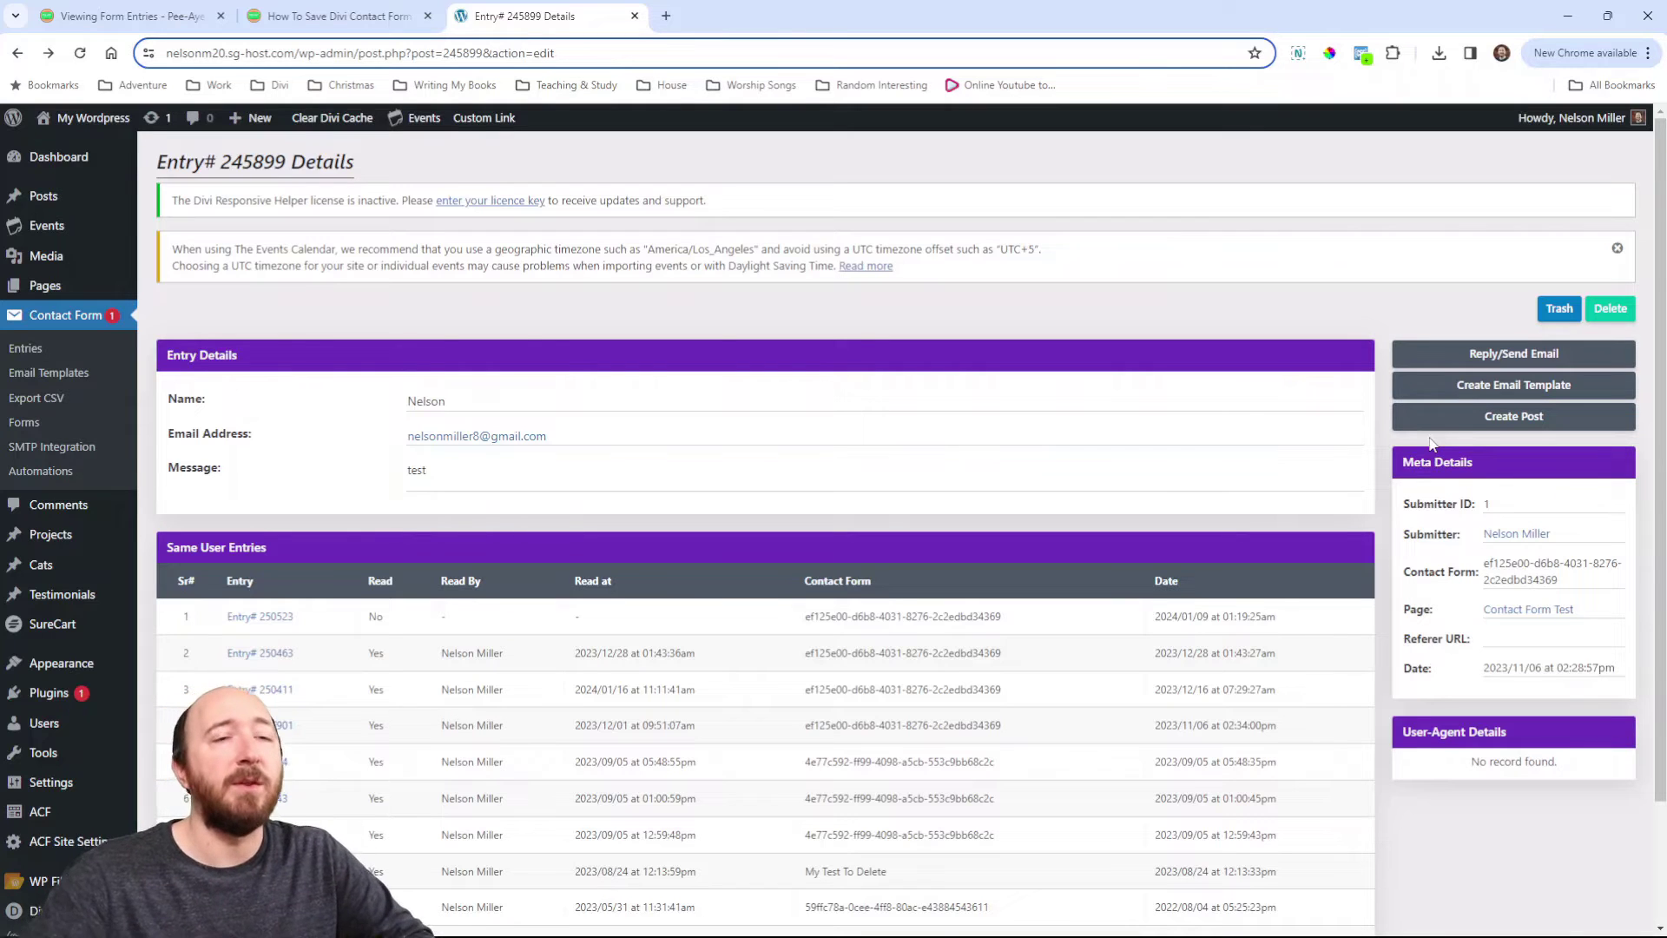
{"action": "scroll", "coordinate": [1424, 421], "scroll_direction": "down", "scroll_amount": 1}
{"action": "scroll", "coordinate": [1424, 420], "scroll_direction": "down", "scroll_amount": 2}
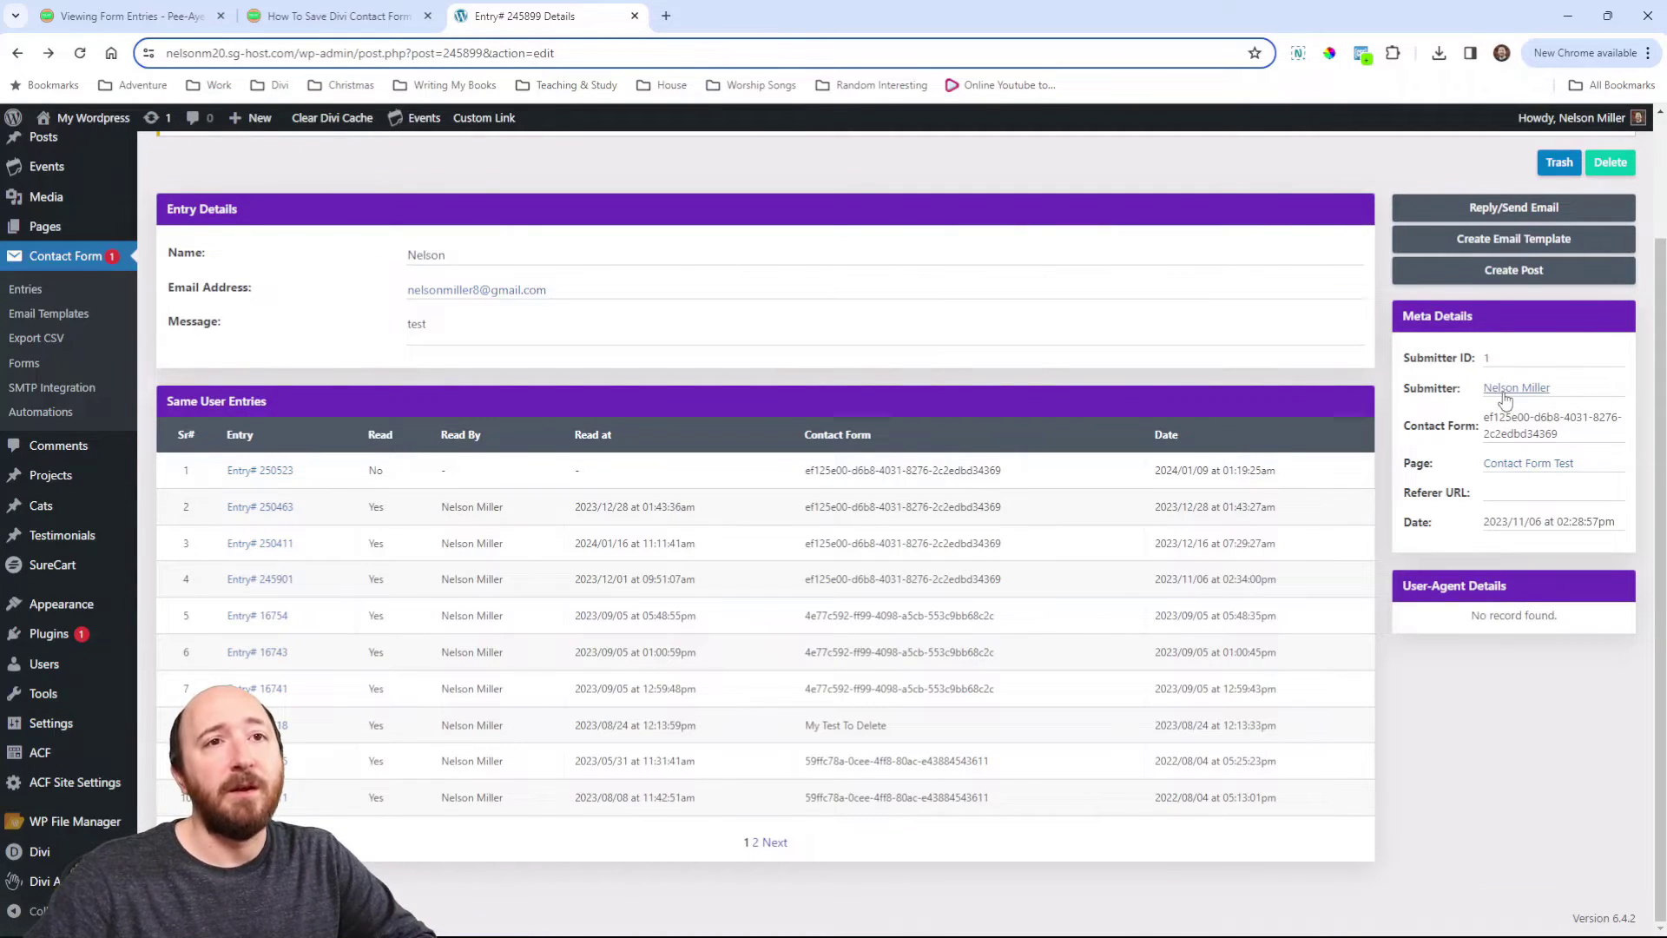
{"action": "double_click", "coordinate": [1526, 434]}
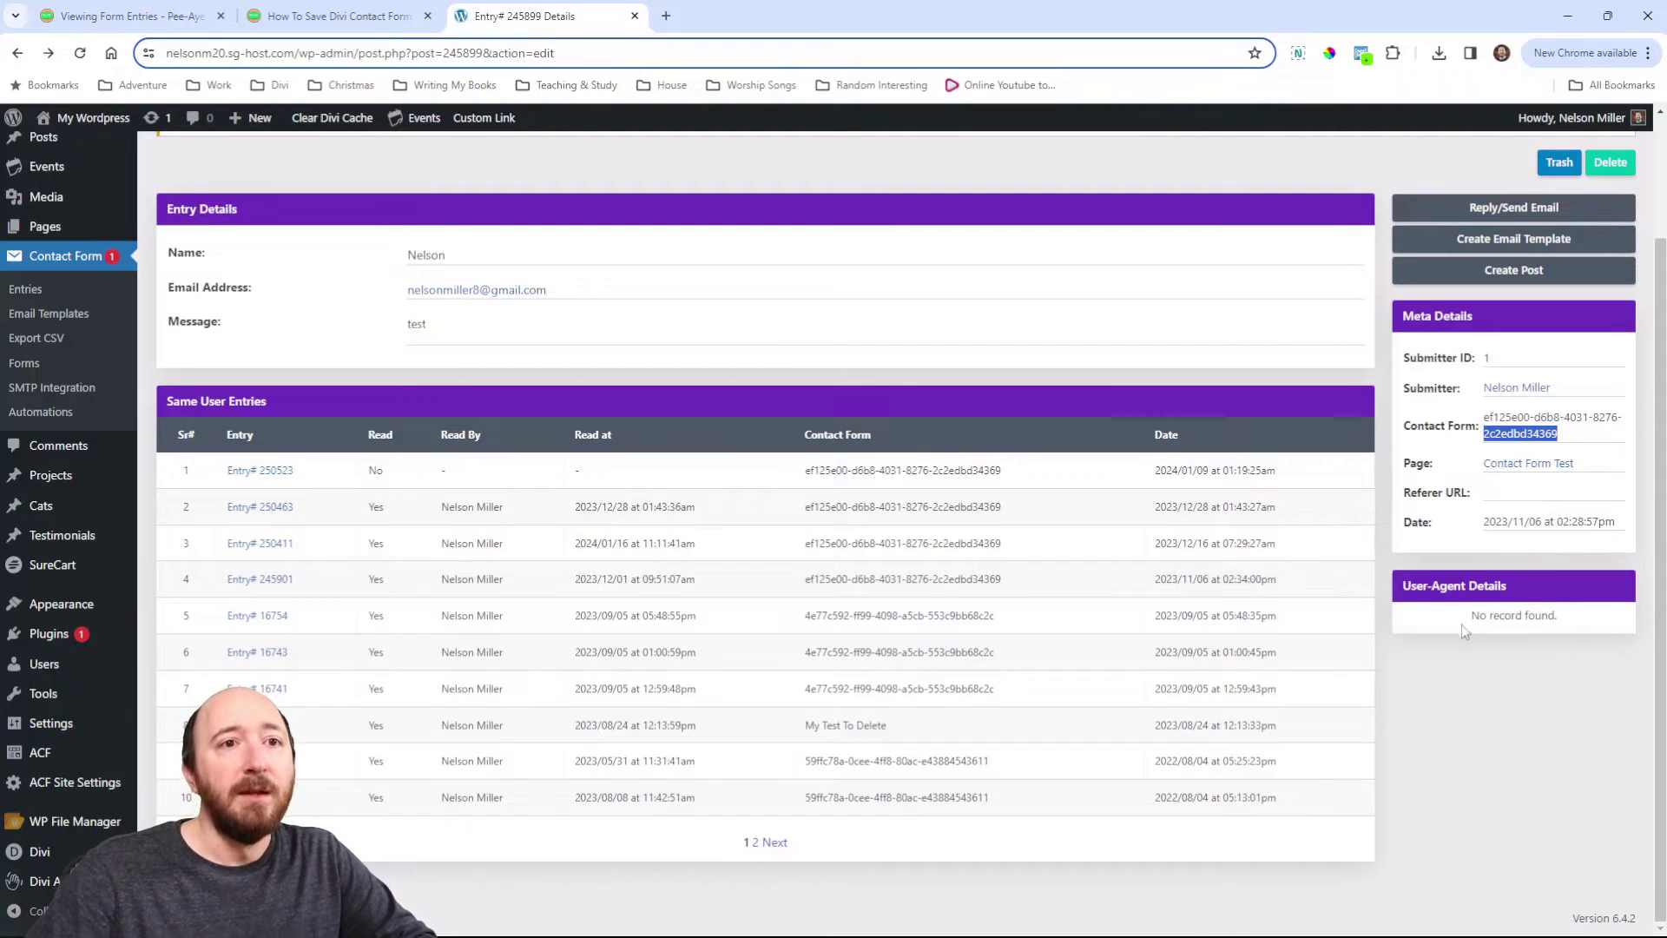
{"action": "left_click", "coordinate": [1522, 621]}
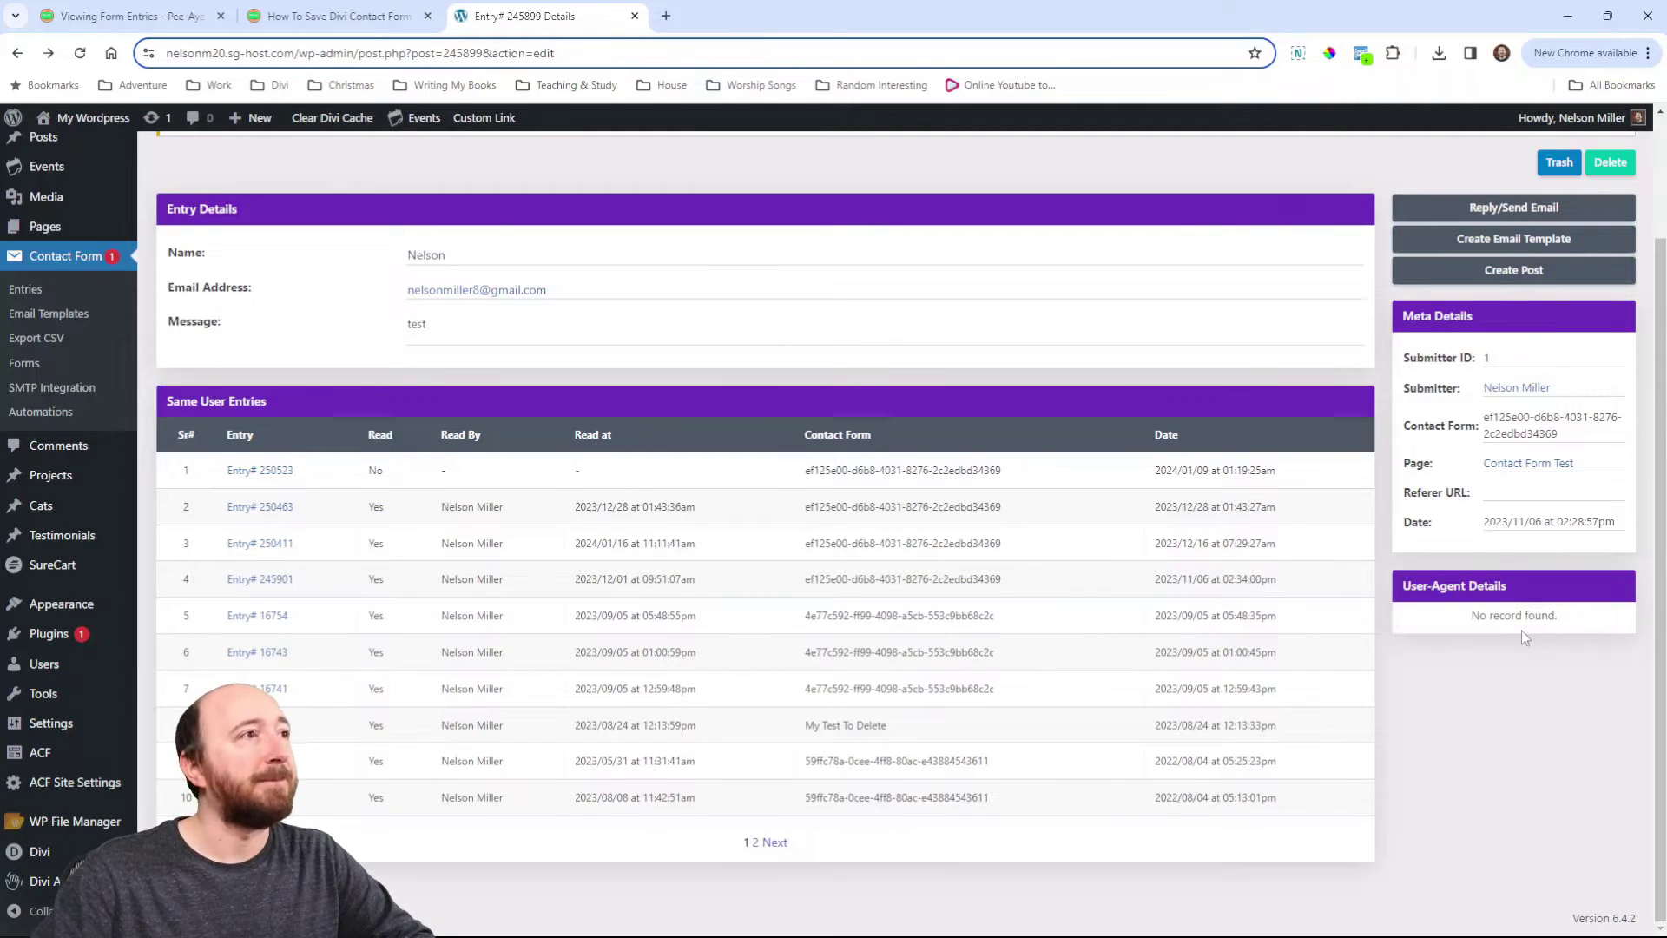
{"action": "scroll", "coordinate": [694, 434], "scroll_direction": "up", "scroll_amount": 1}
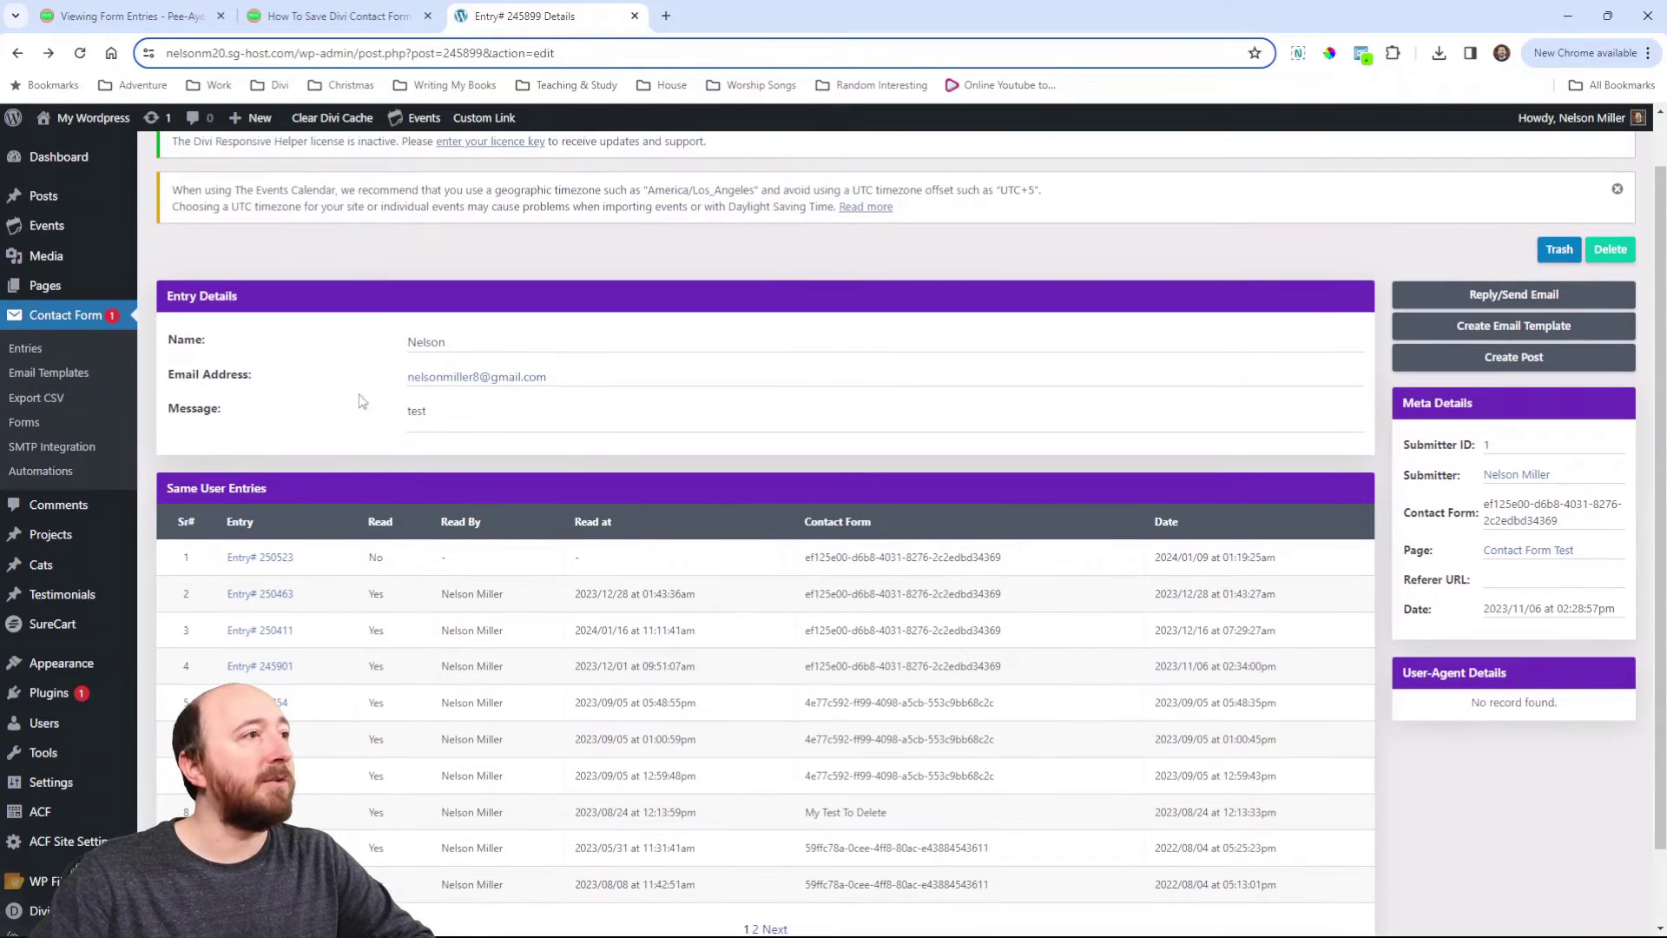
Open the Export CSV page and browse the Contact Form dropdown without choosing a form
{"action": "left_click", "coordinate": [42, 407]}
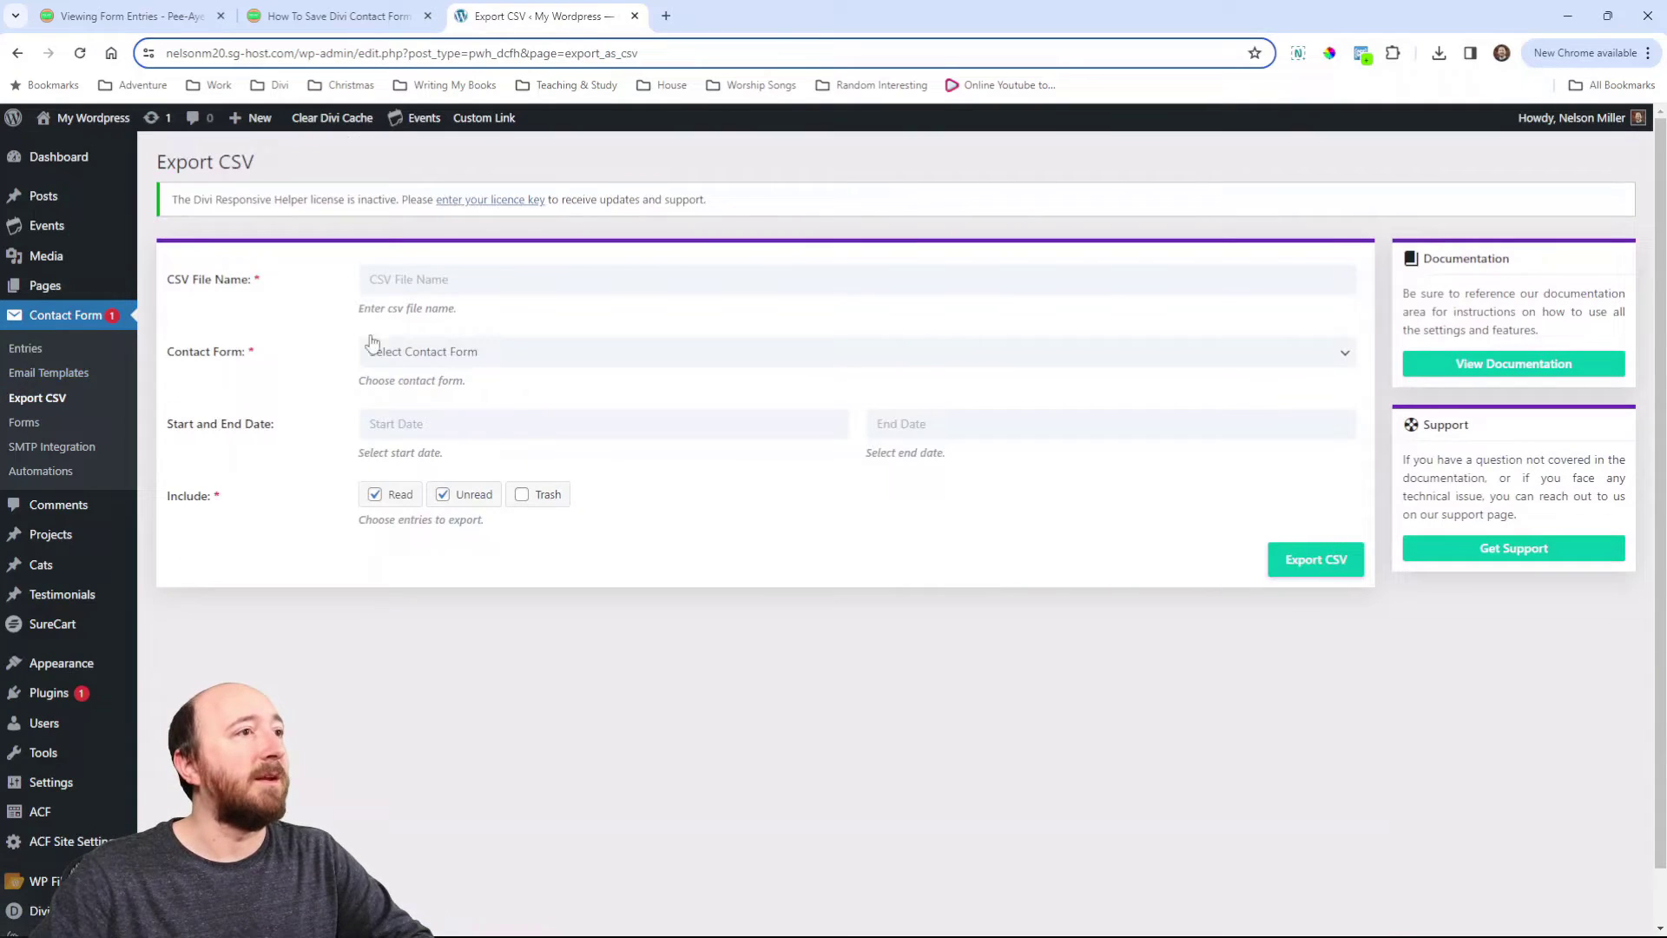
{"action": "left_click", "coordinate": [415, 351]}
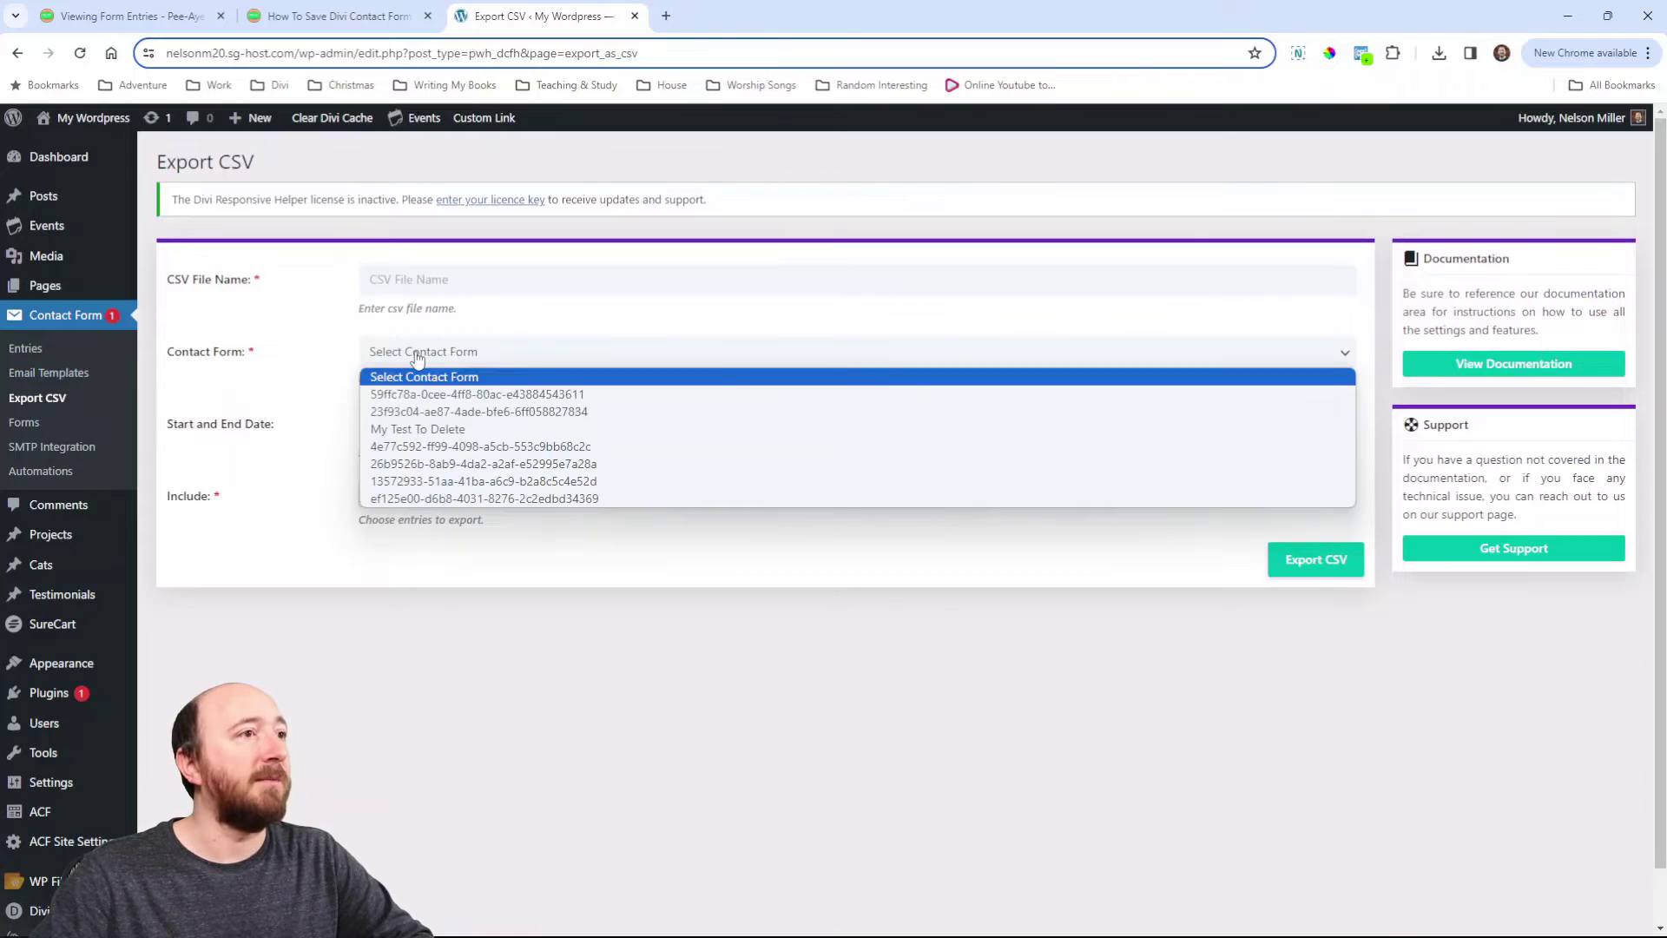
{"action": "left_click", "coordinate": [460, 358]}
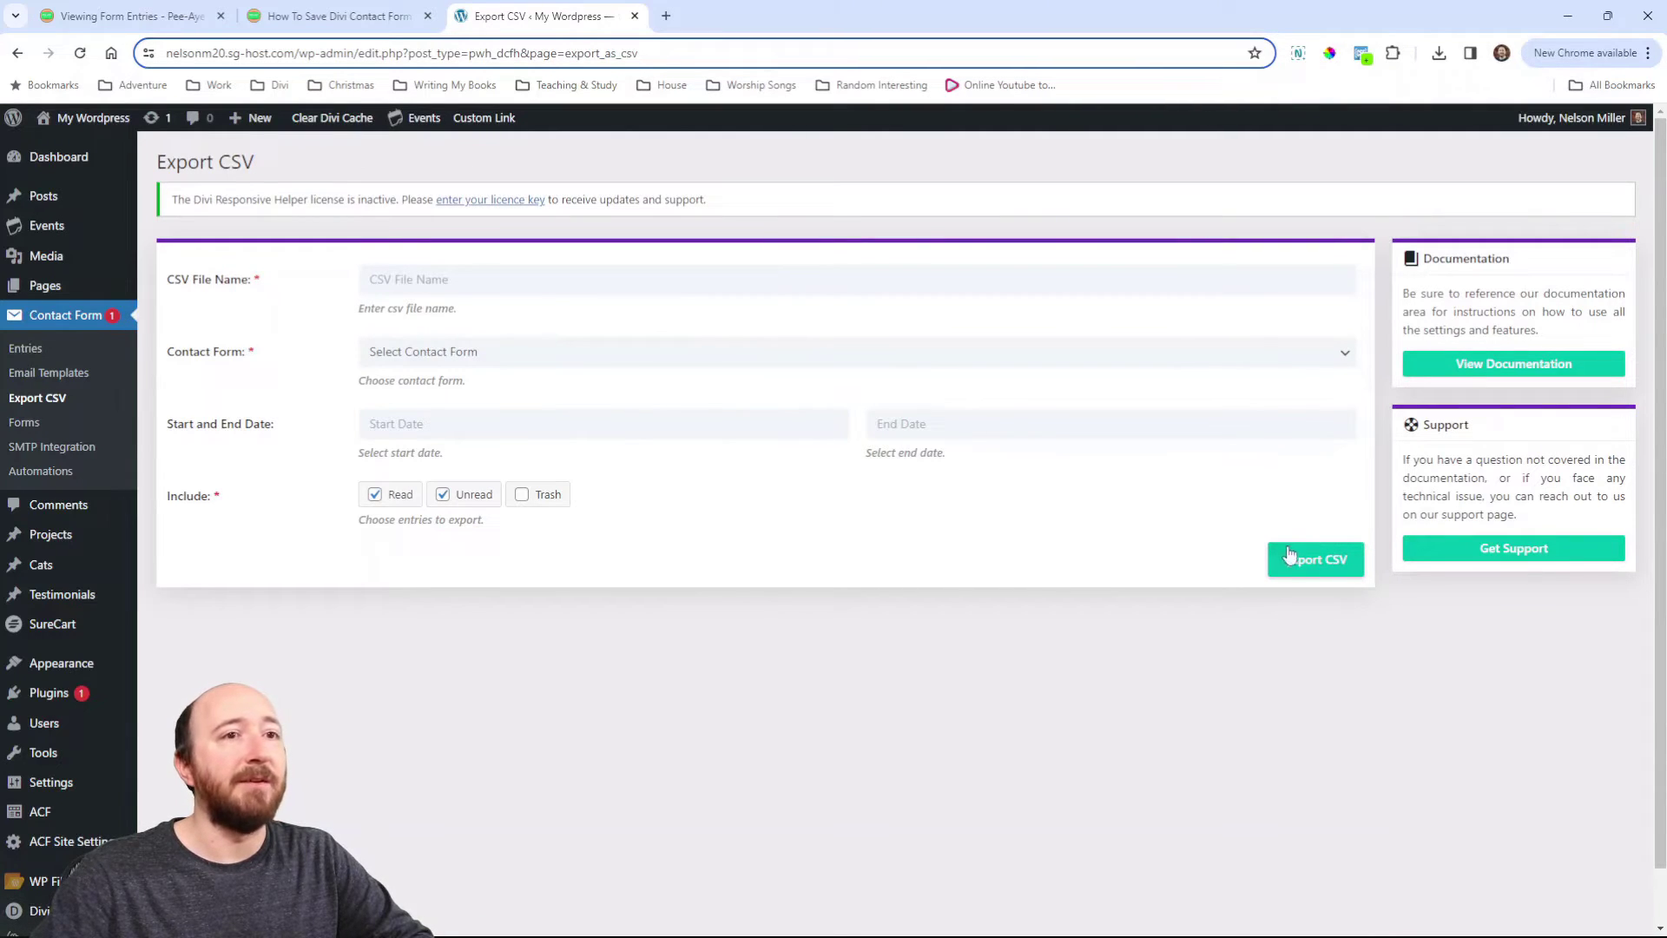
Check the tutorial article, then come back to the Export CSV page
{"action": "left_click", "coordinate": [339, 16]}
{"action": "scroll", "coordinate": [763, 429], "scroll_direction": "down", "scroll_amount": 6}
{"action": "scroll", "coordinate": [761, 429], "scroll_direction": "down", "scroll_amount": 15}
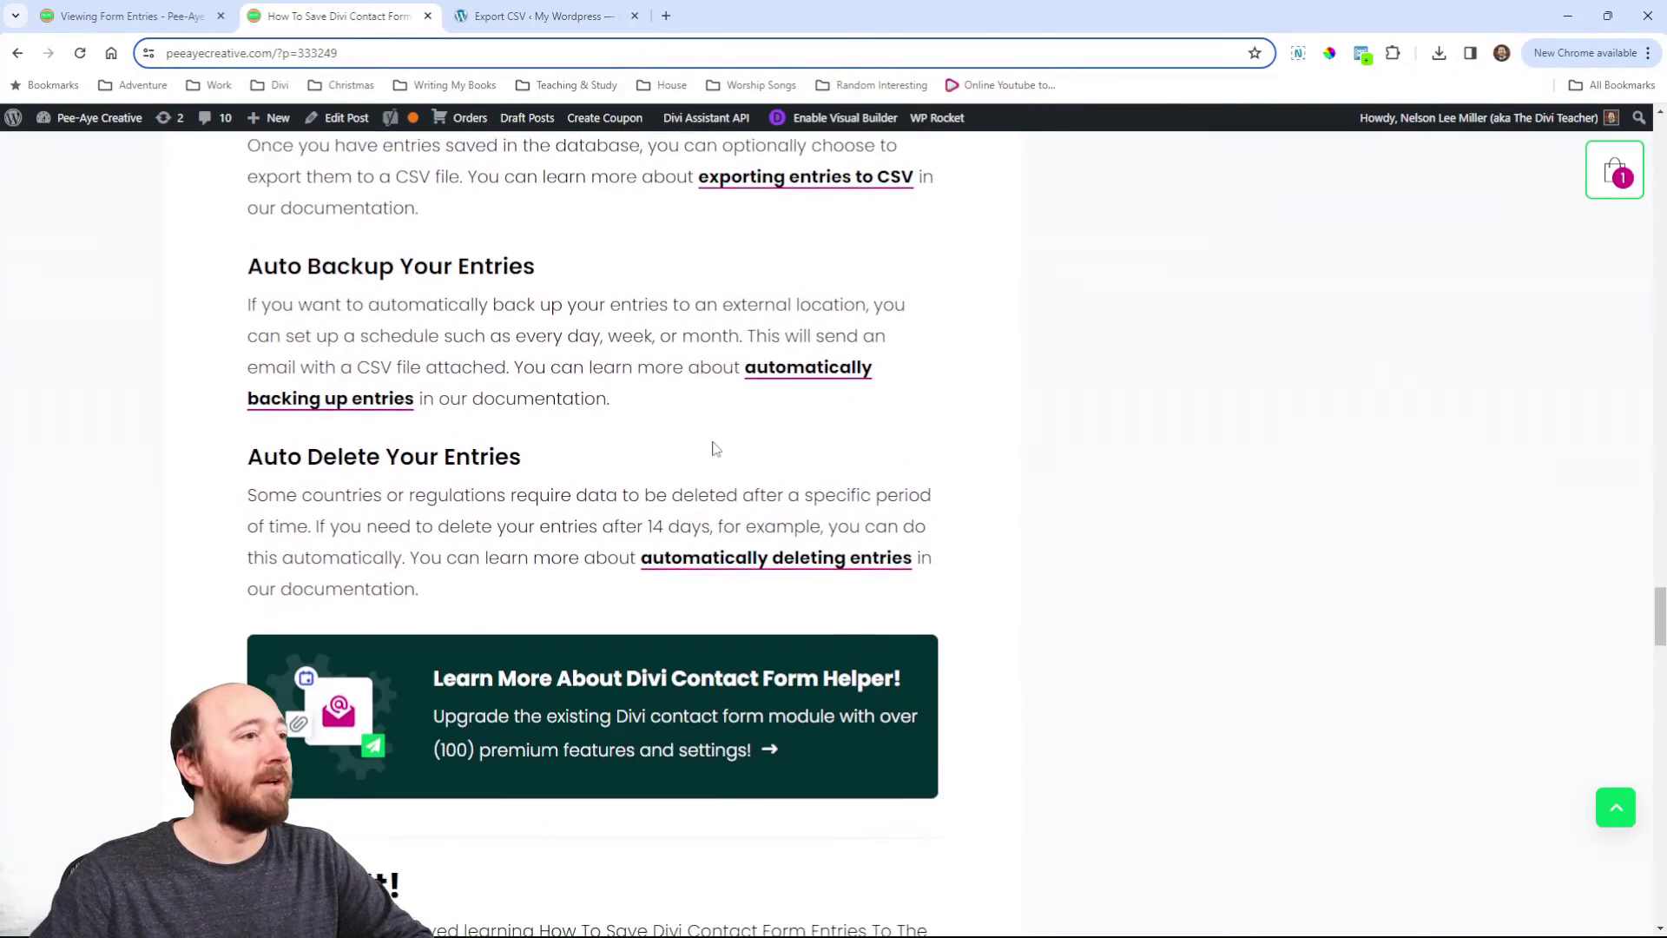
{"action": "scroll", "coordinate": [633, 435], "scroll_direction": "up", "scroll_amount": 4}
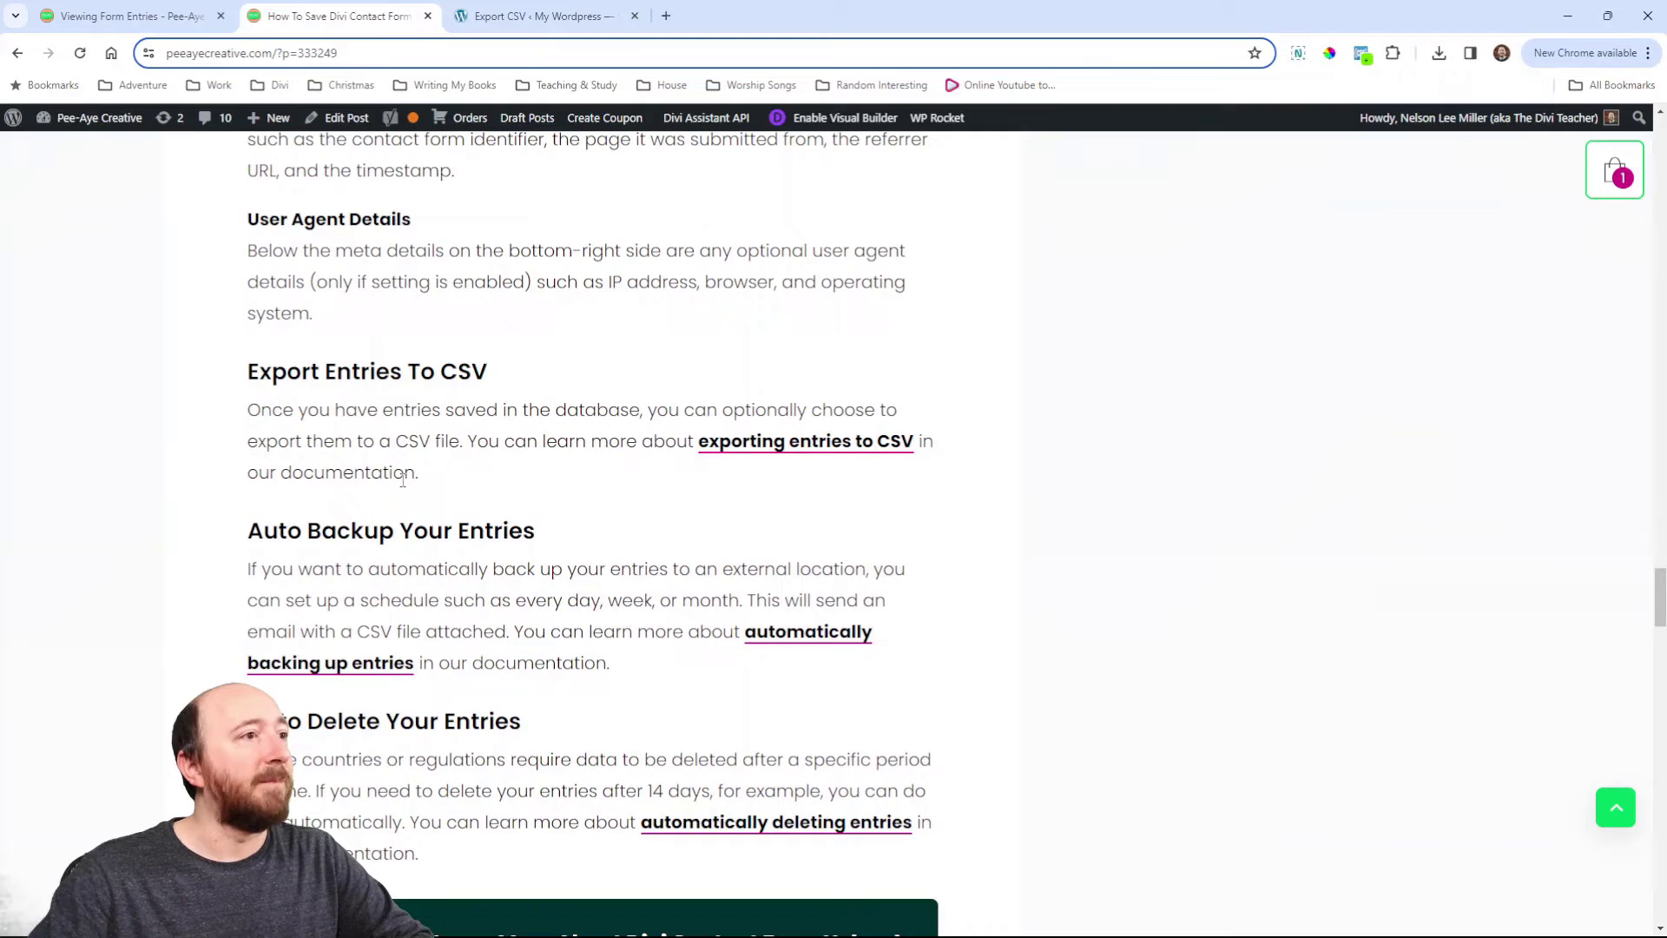
{"action": "left_click", "coordinate": [526, 23]}
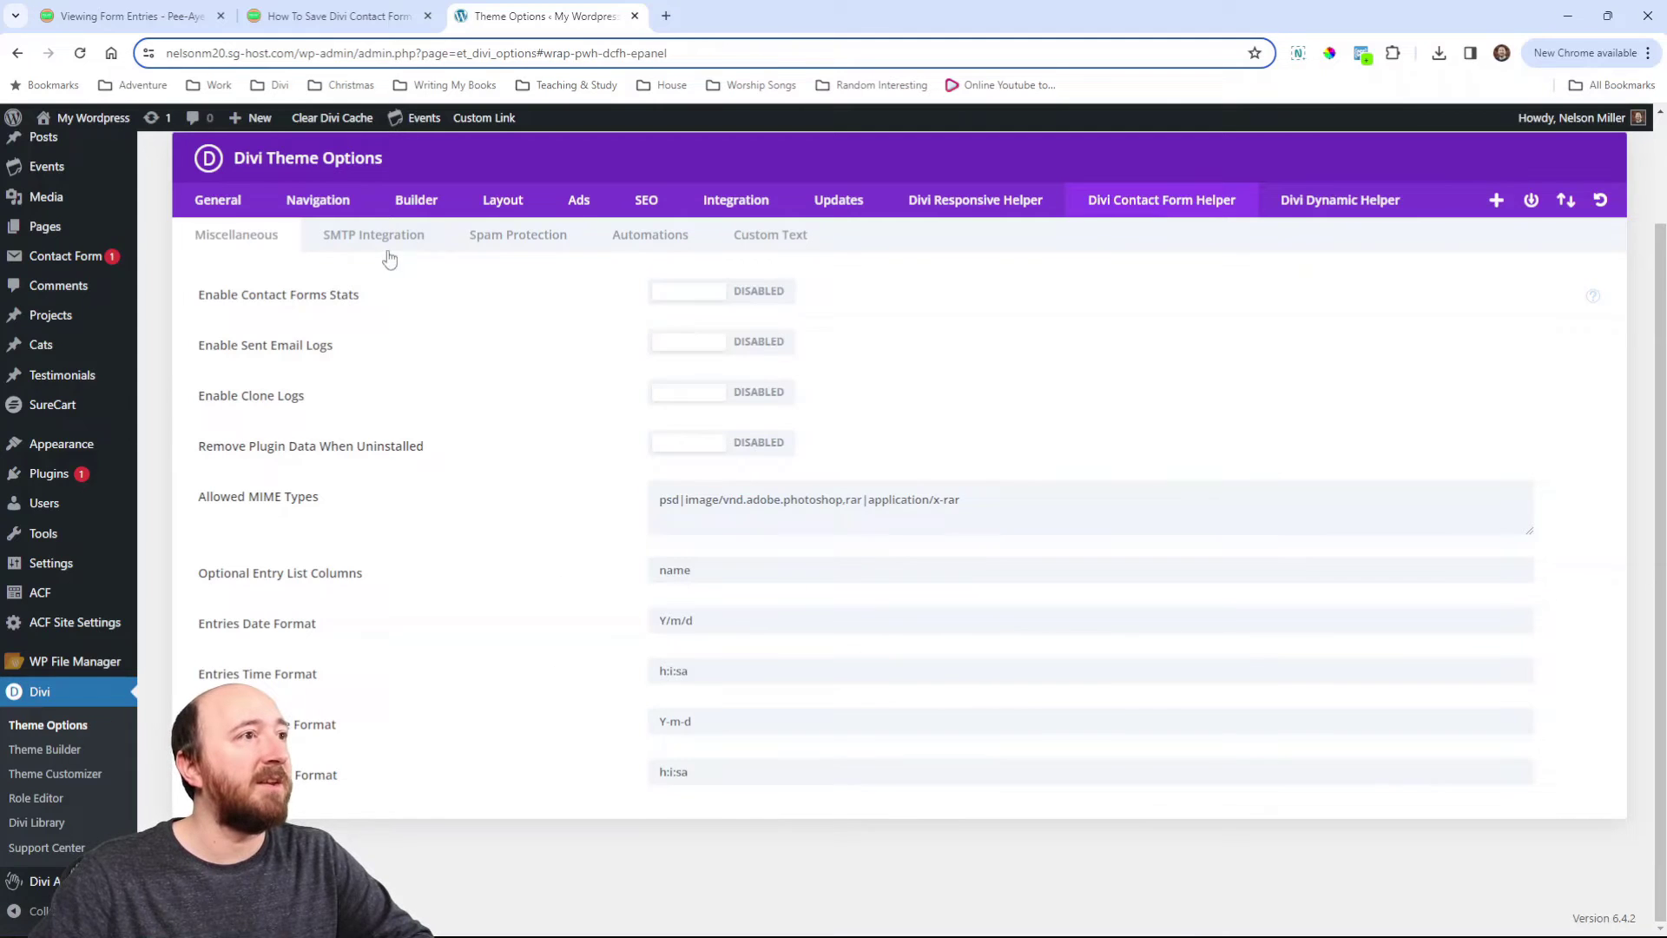
In Automations, enable Auto Entries Backup on an Every Week schedule, leaving Auto Delete Entries off
{"action": "left_click", "coordinate": [662, 240]}
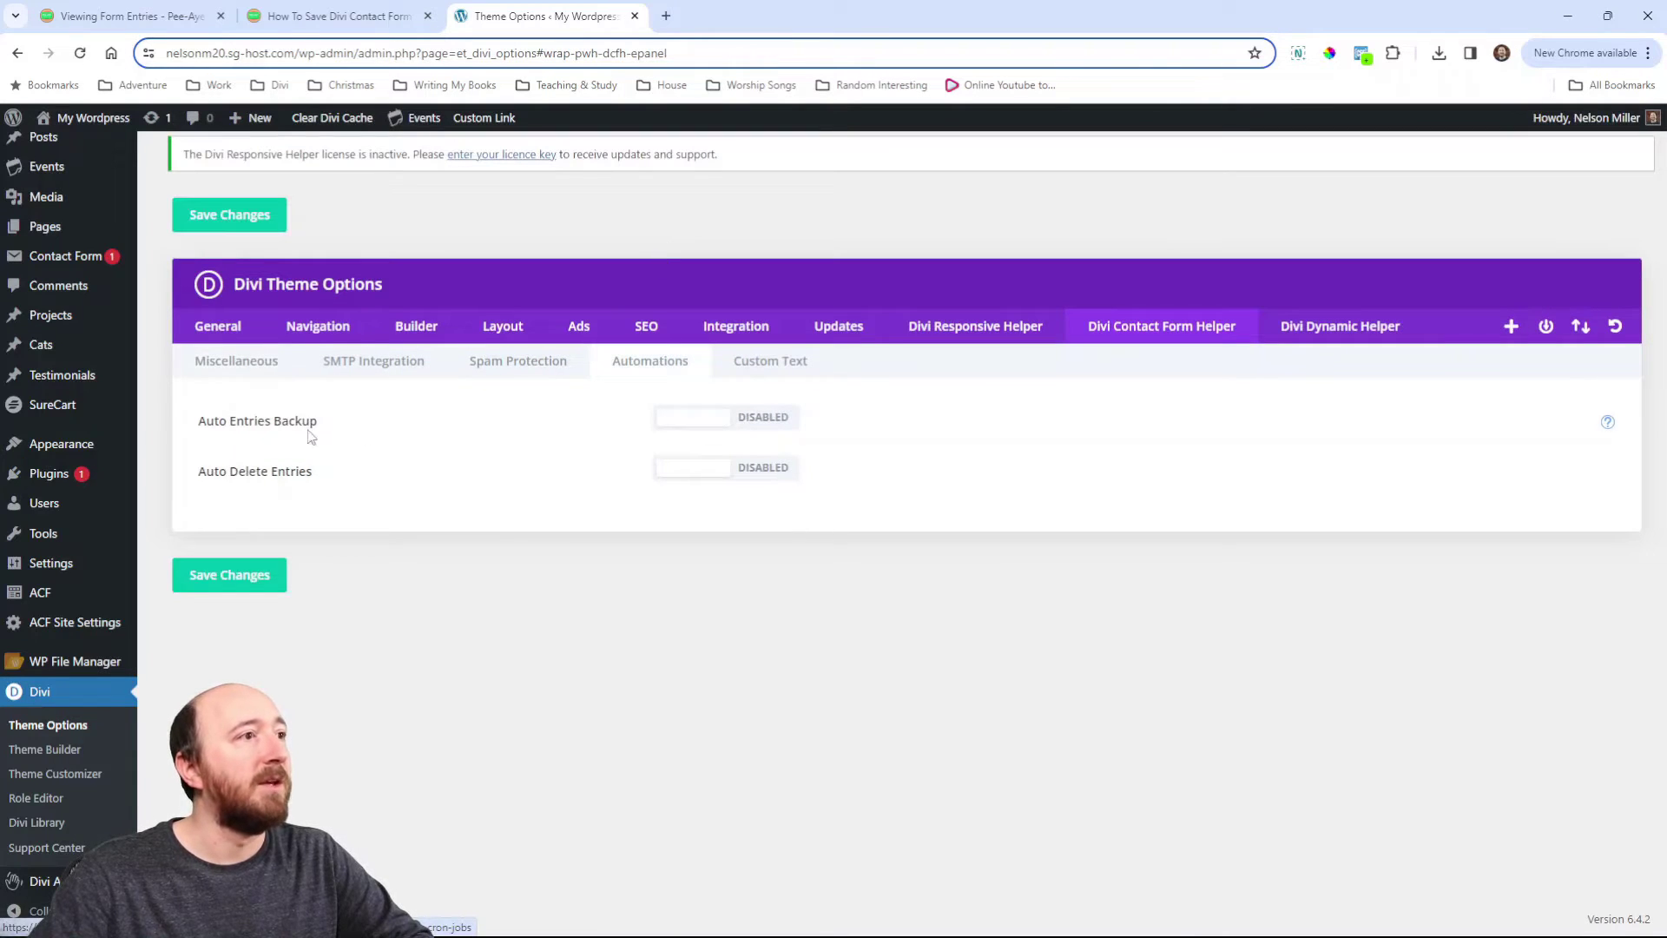
{"action": "left_click", "coordinate": [711, 423]}
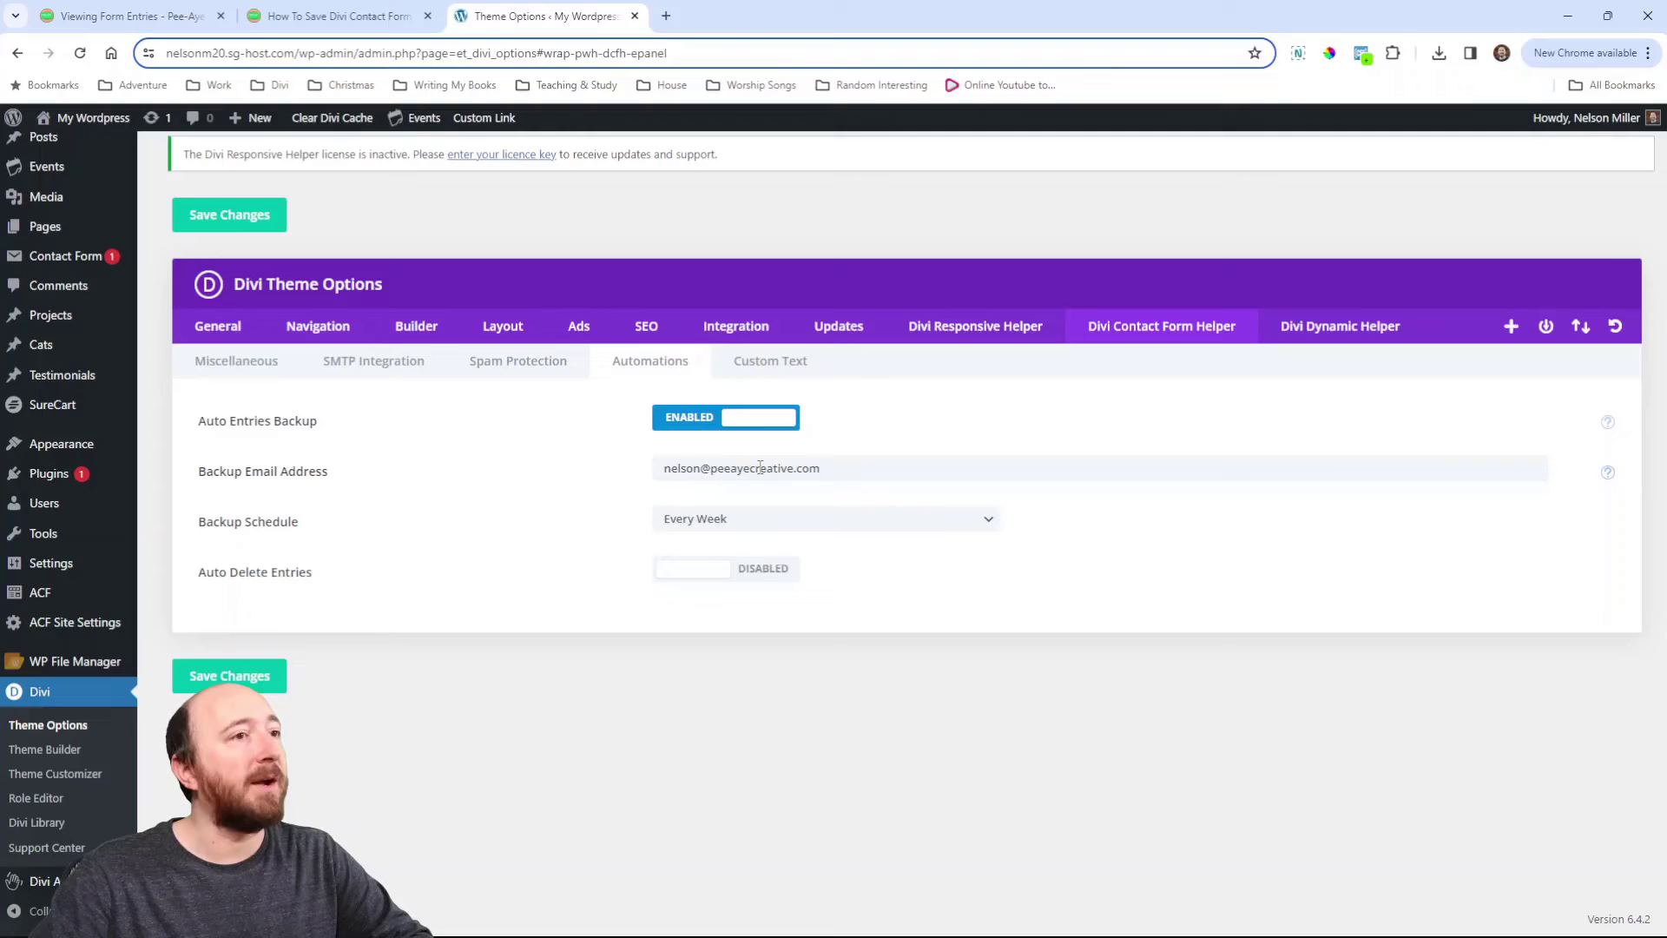
{"action": "left_click", "coordinate": [725, 525]}
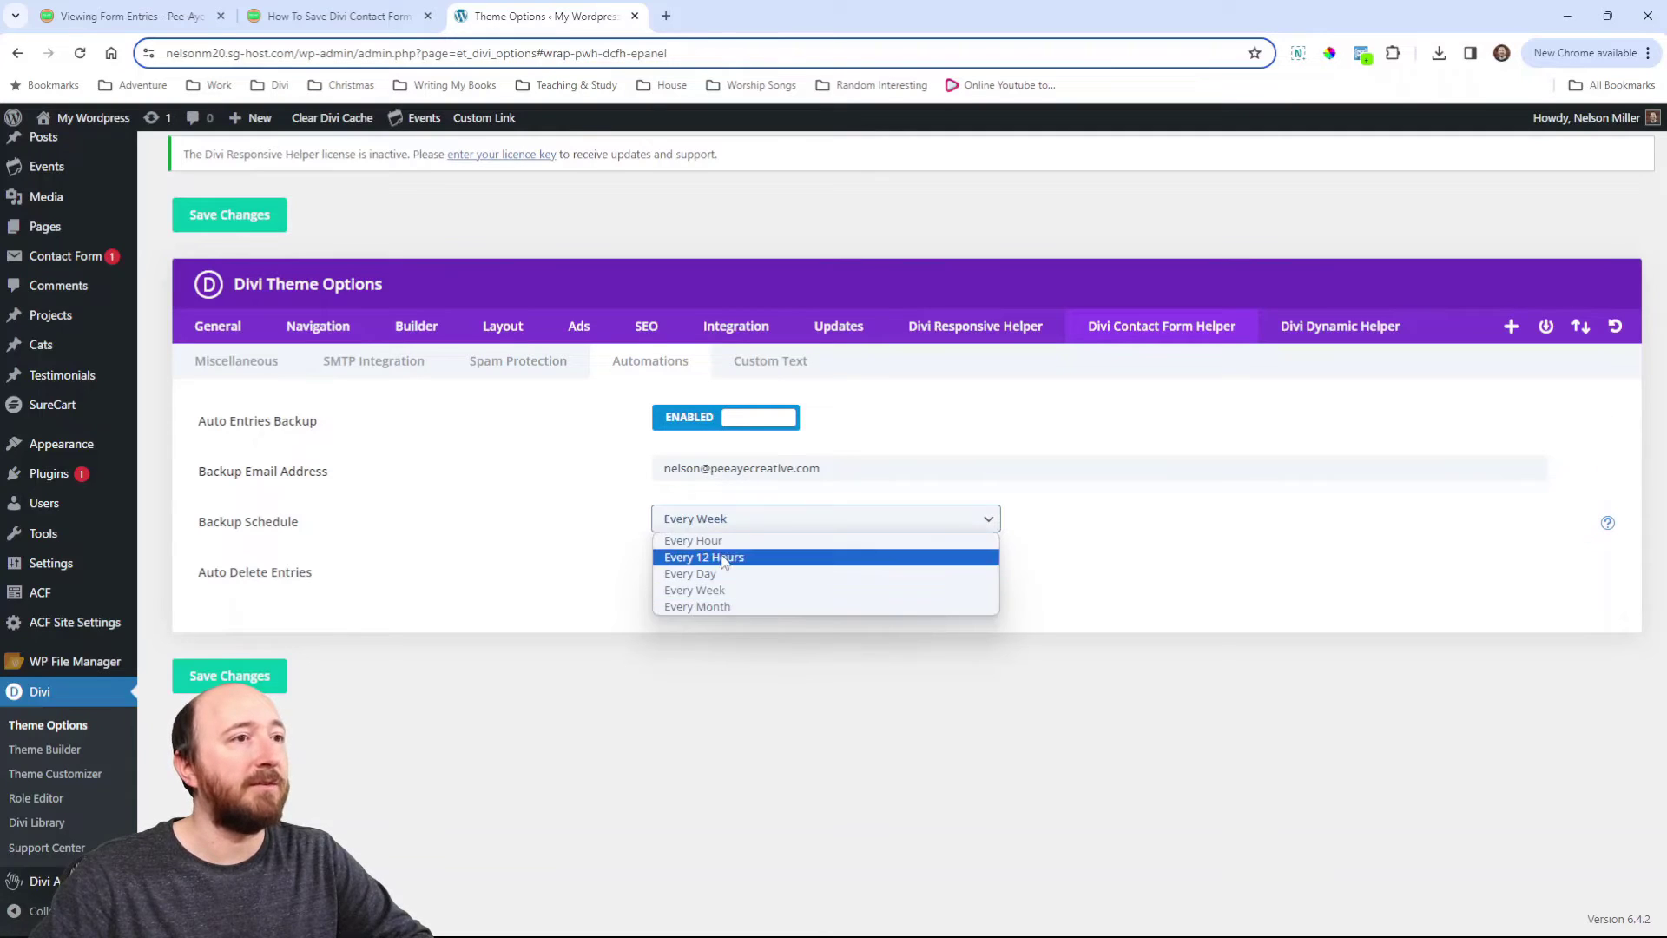
{"action": "left_click", "coordinate": [755, 521]}
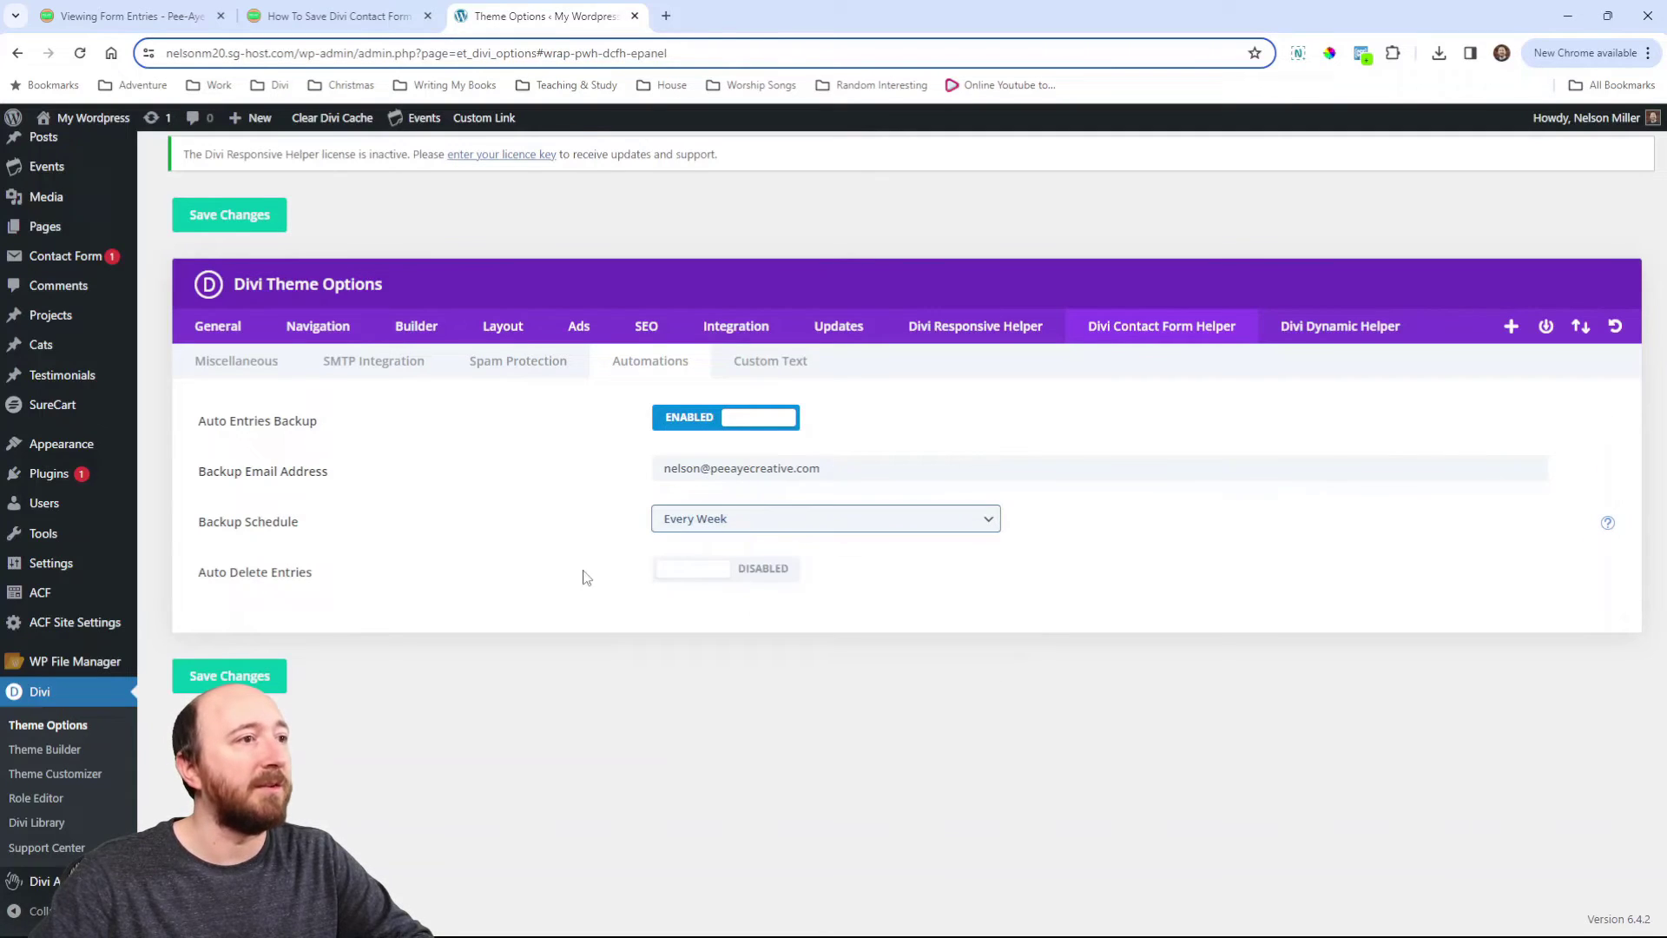
{"action": "left_click", "coordinate": [705, 573]}
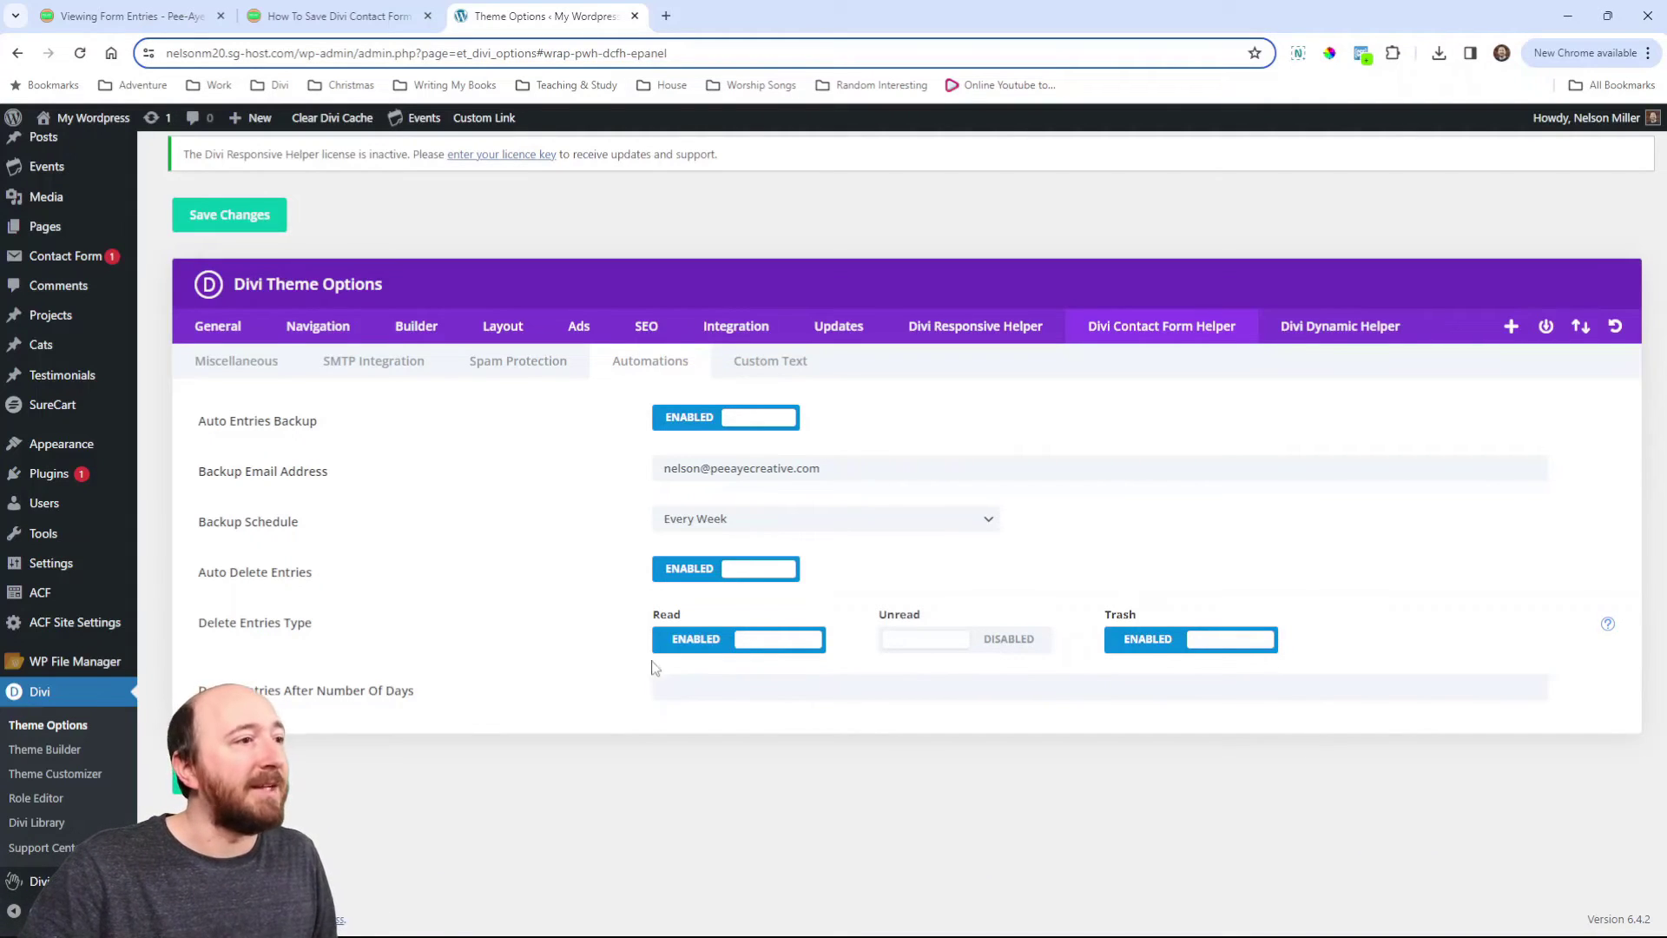
{"action": "left_click", "coordinate": [688, 571]}
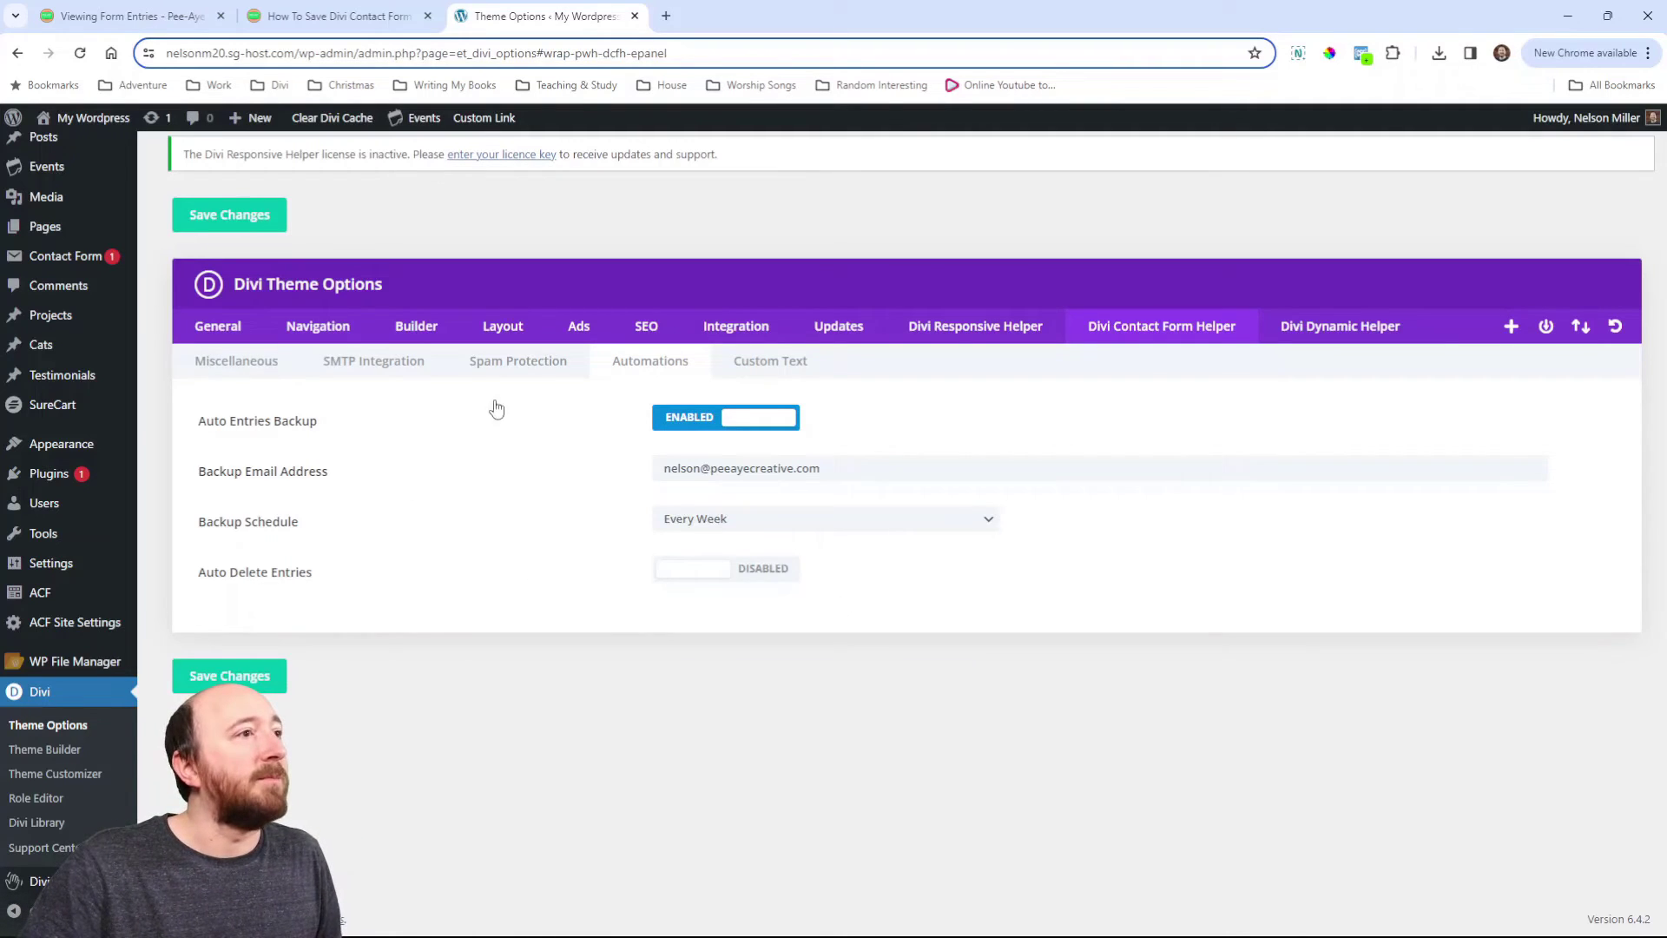
Return to the 'How To Save Divi Contact Form Entries To The Database' article and scroll to its top
{"action": "left_click", "coordinate": [326, 17]}
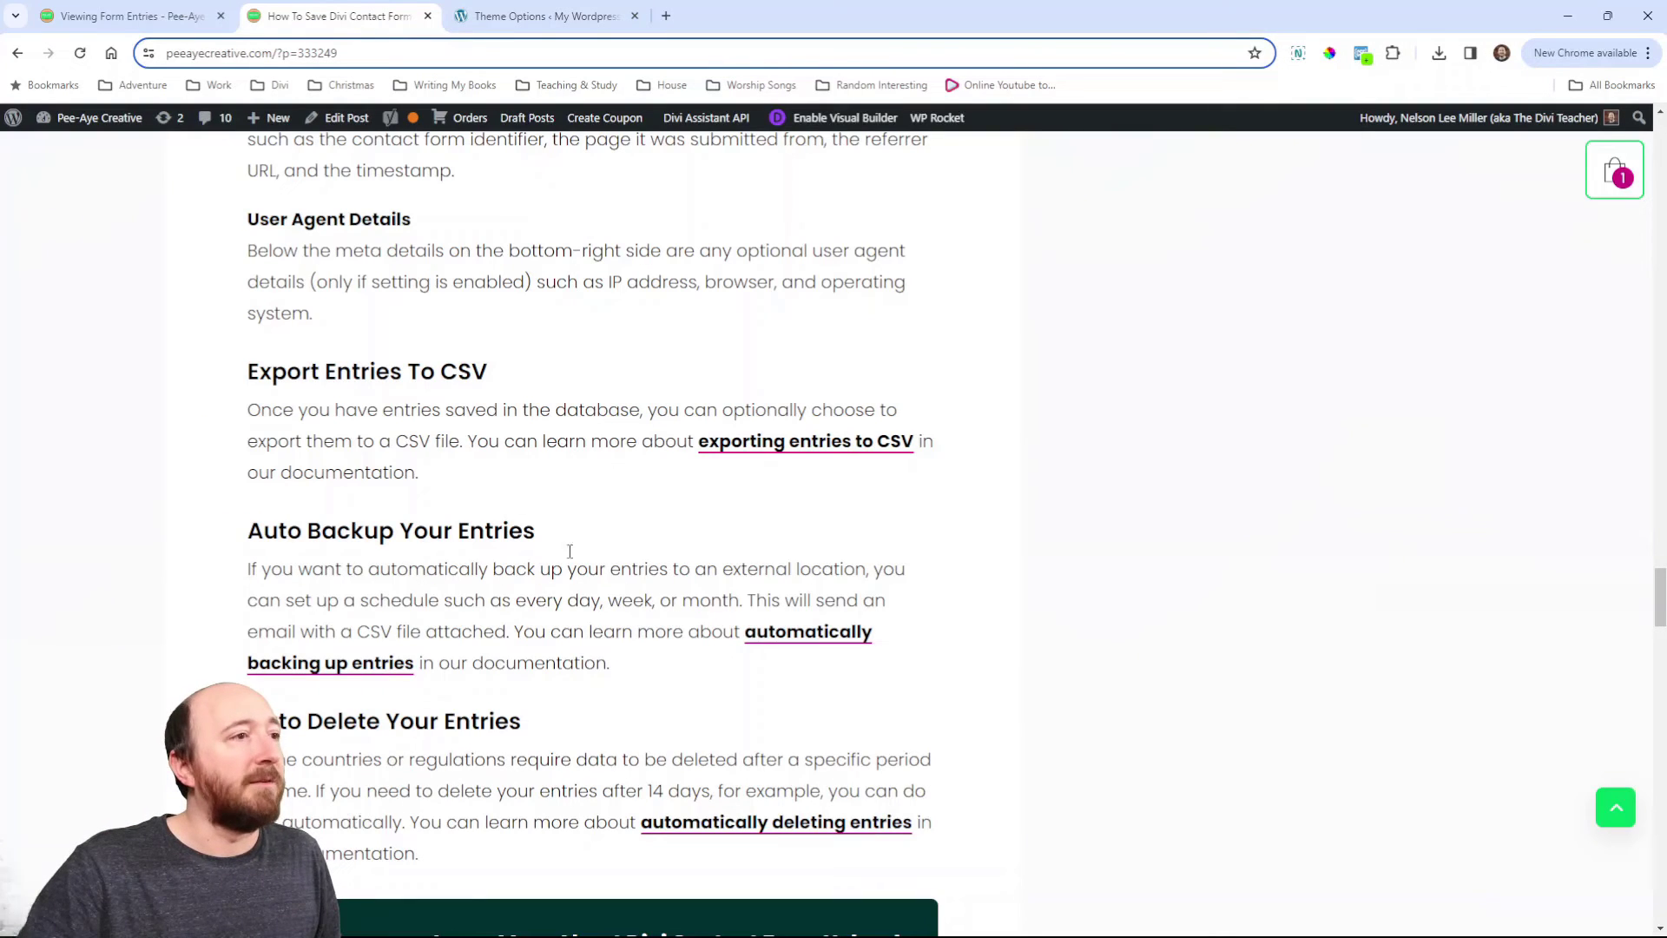
{"action": "scroll", "coordinate": [1663, 612], "scroll_direction": "up", "scroll_amount": 20}
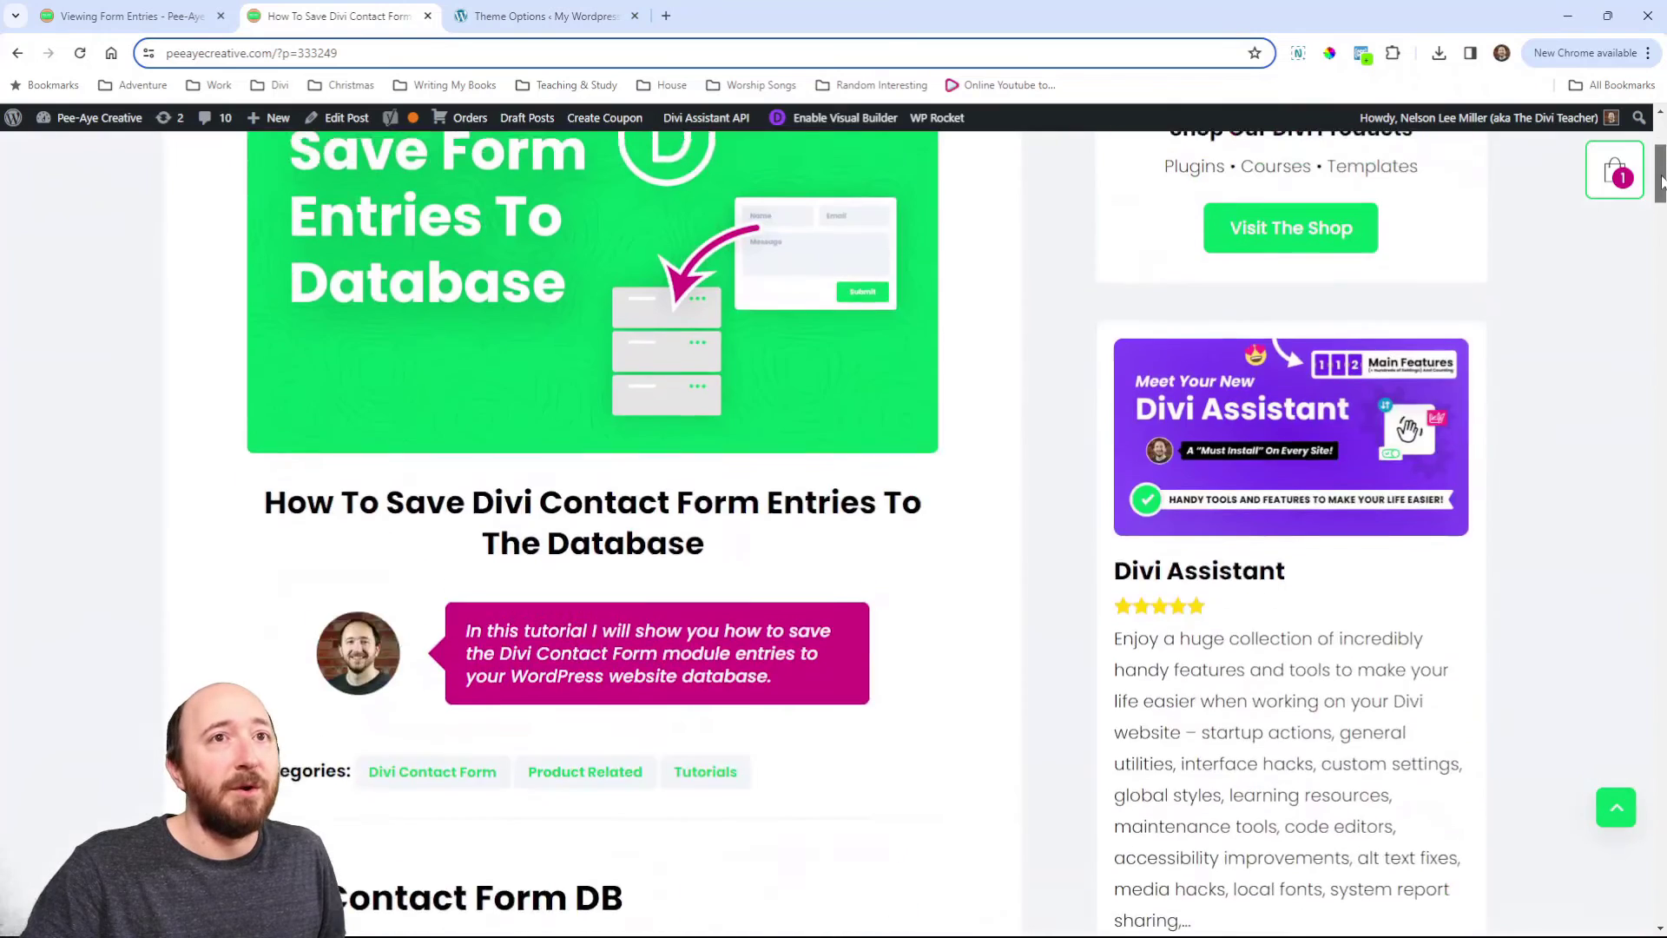